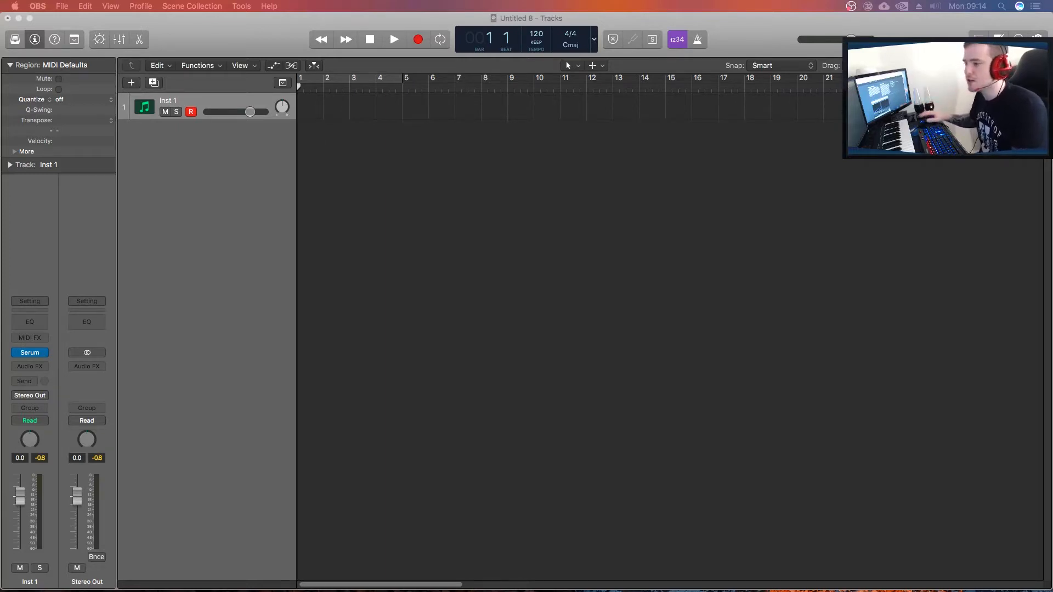
Insert the Xfer Records CthulhuMFX plug-in as a MIDI effect on the Inst 1 track.
left_click(283, 229)
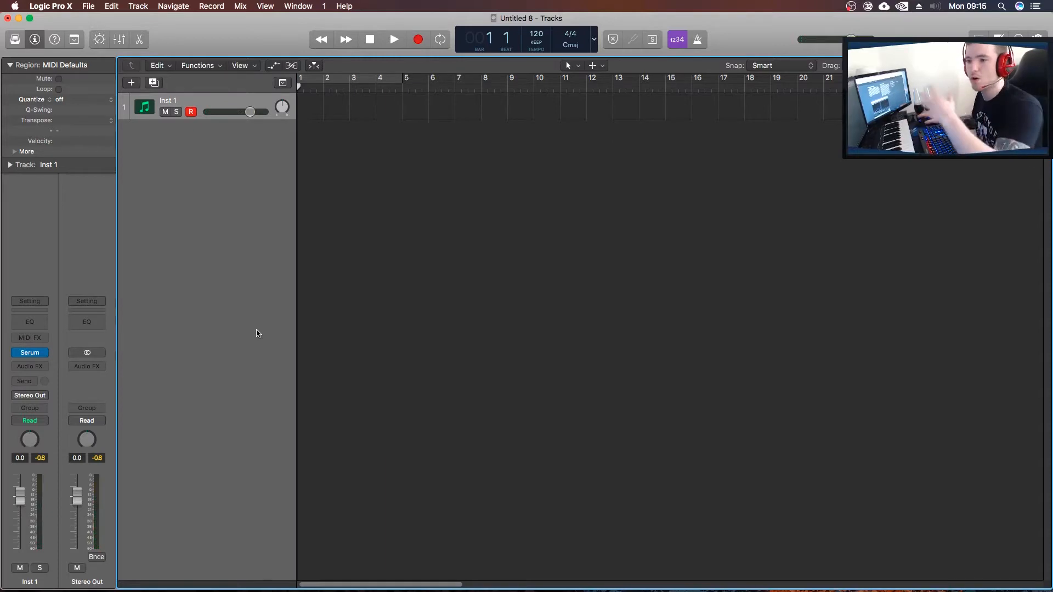
left_click(45, 338)
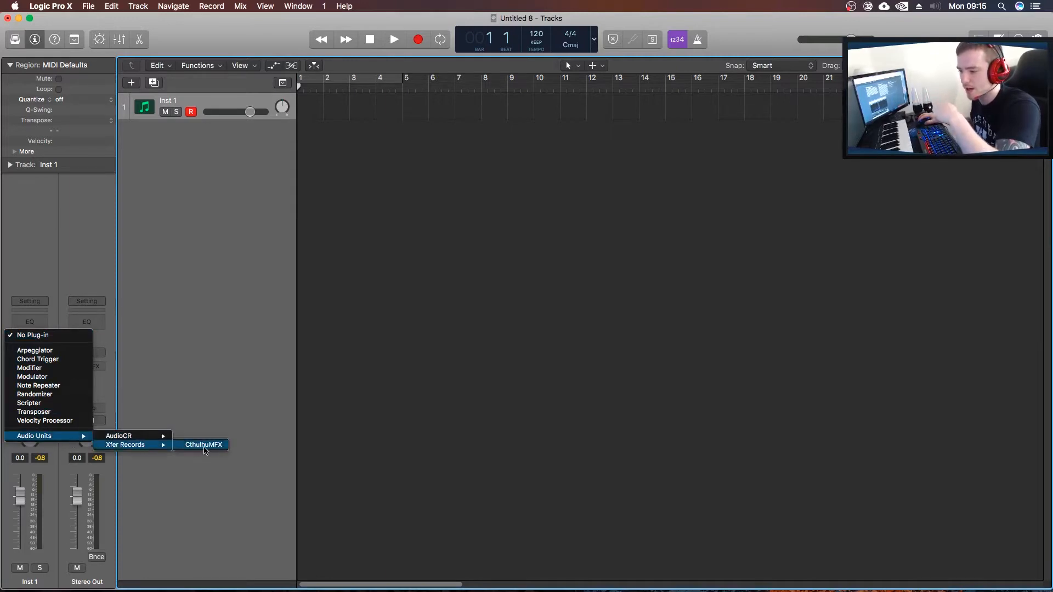
left_click(204, 445)
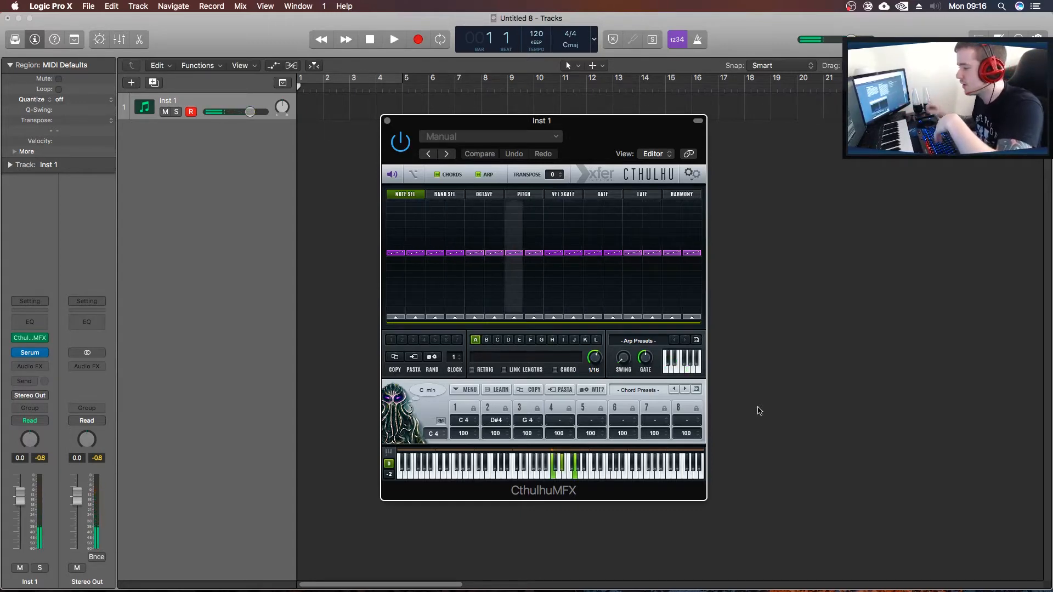
Turn off Cthulhu's chords section and load the arp preset ADSR ARP 20 from ADSR_Sounds_M.C.A_Arps_Presets.
left_click(438, 174)
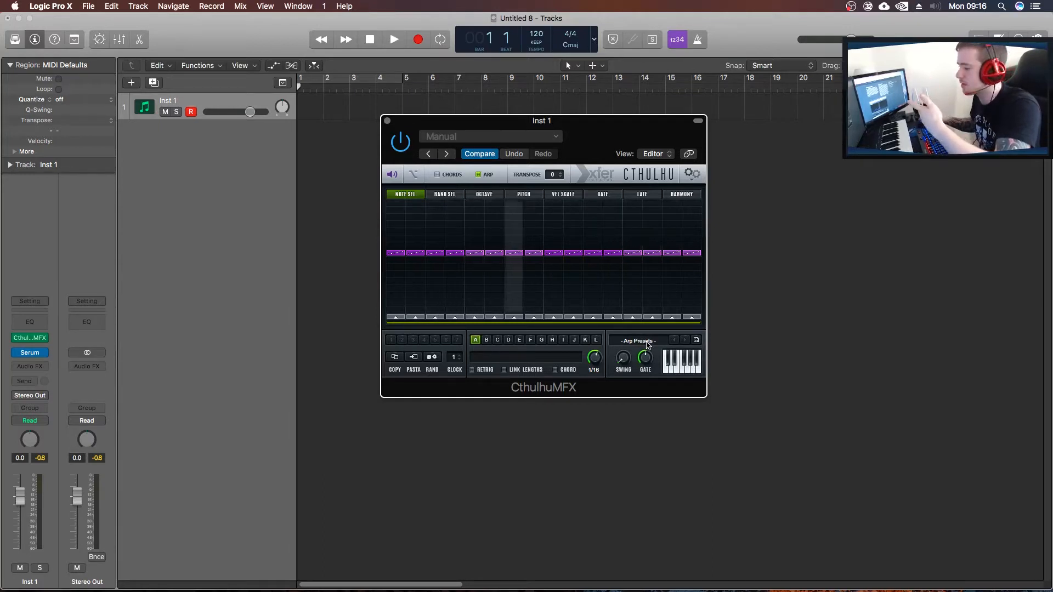
left_click(648, 343)
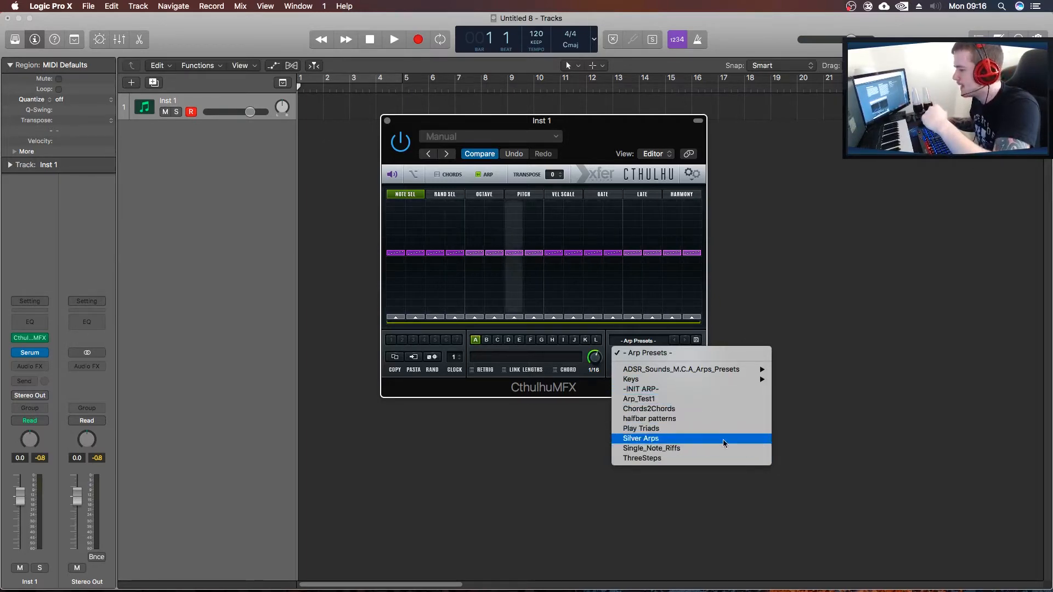
mouse_move(735, 369)
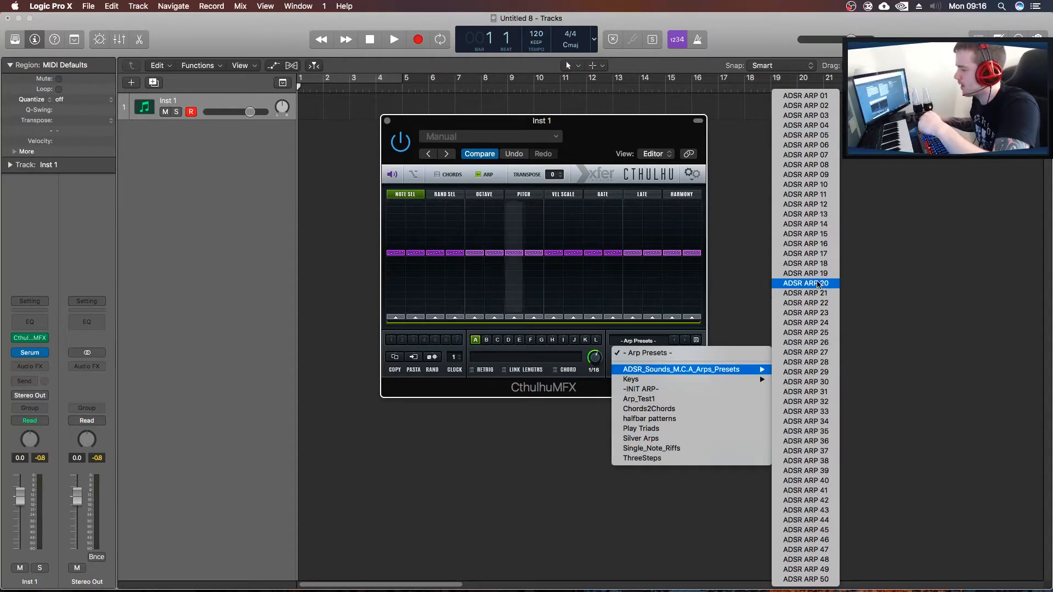
left_click(819, 283)
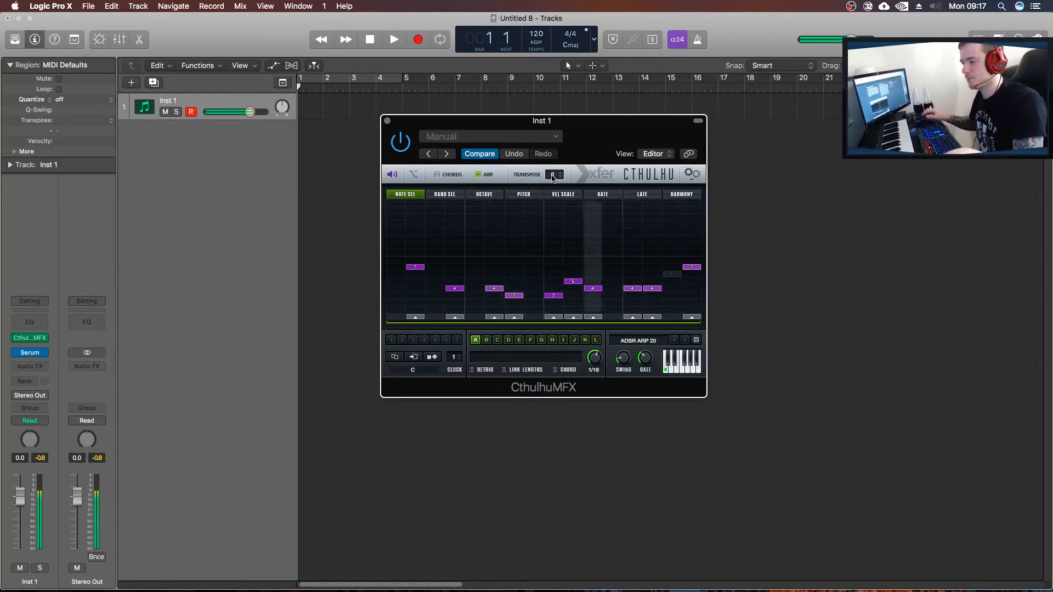
Set Cthulhu's transpose to -24 and step through the arp presets to ADSR ARP 22.
left_click_drag(552, 176, 564, 489)
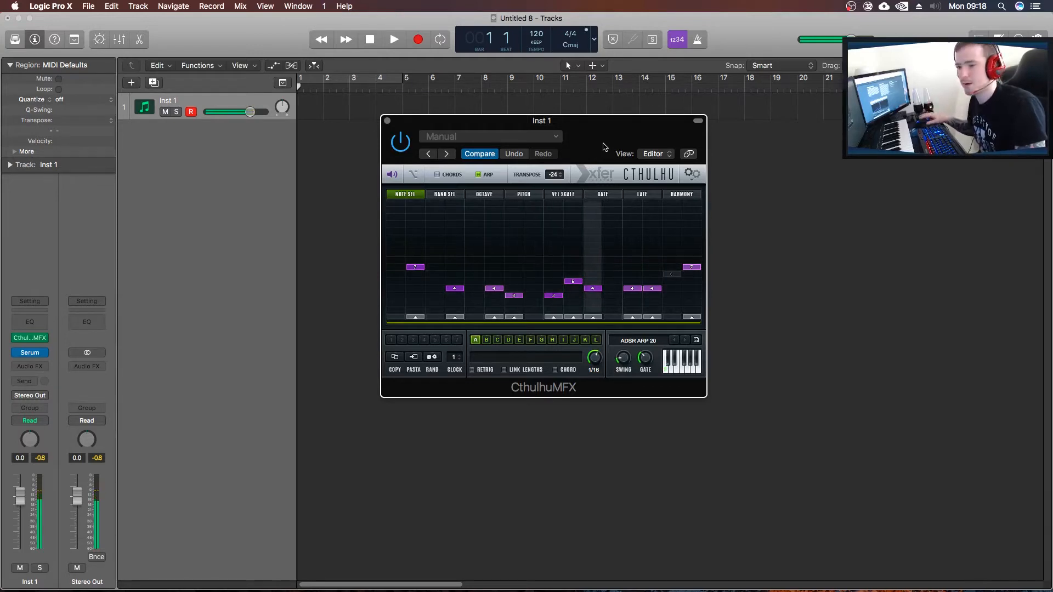
left_click(684, 340)
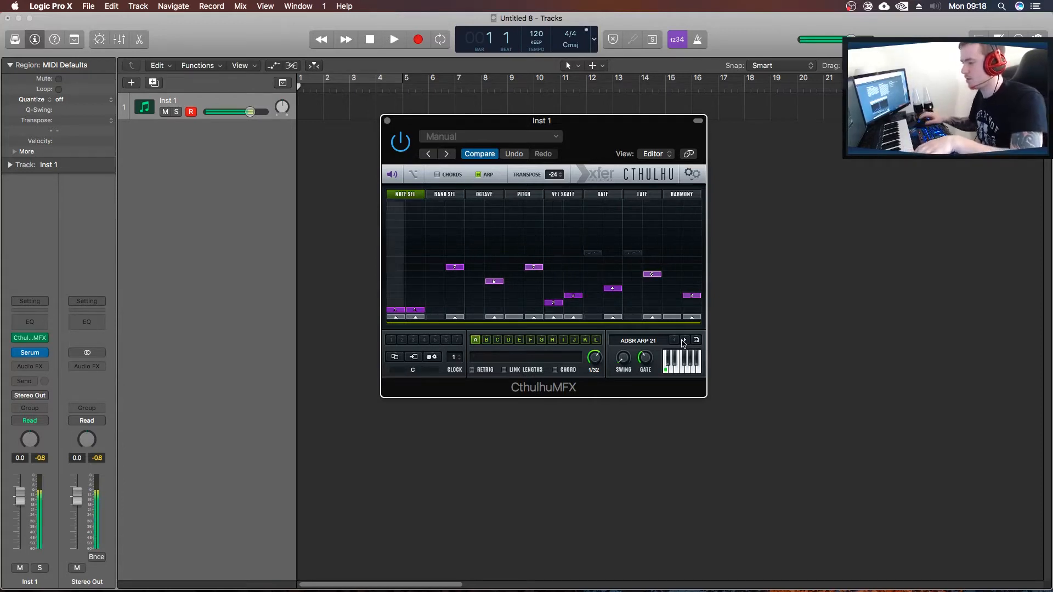
left_click(684, 341)
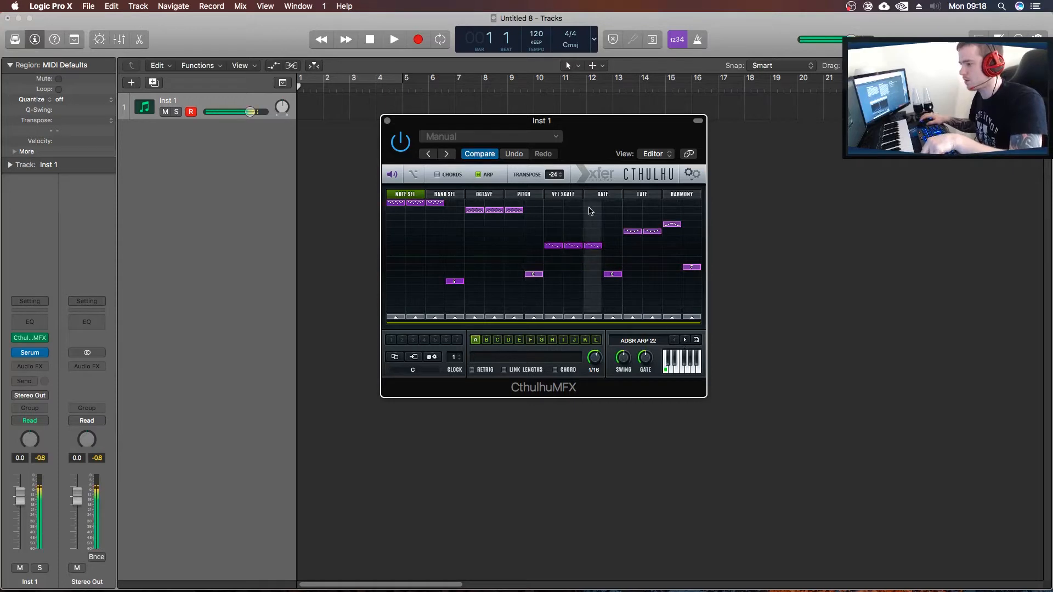
Set Cthulhu's transpose to 0, load the arp preset ADSR ARP 23 and shift the plug-in window slightly.
left_click_drag(559, 185, 550, 100)
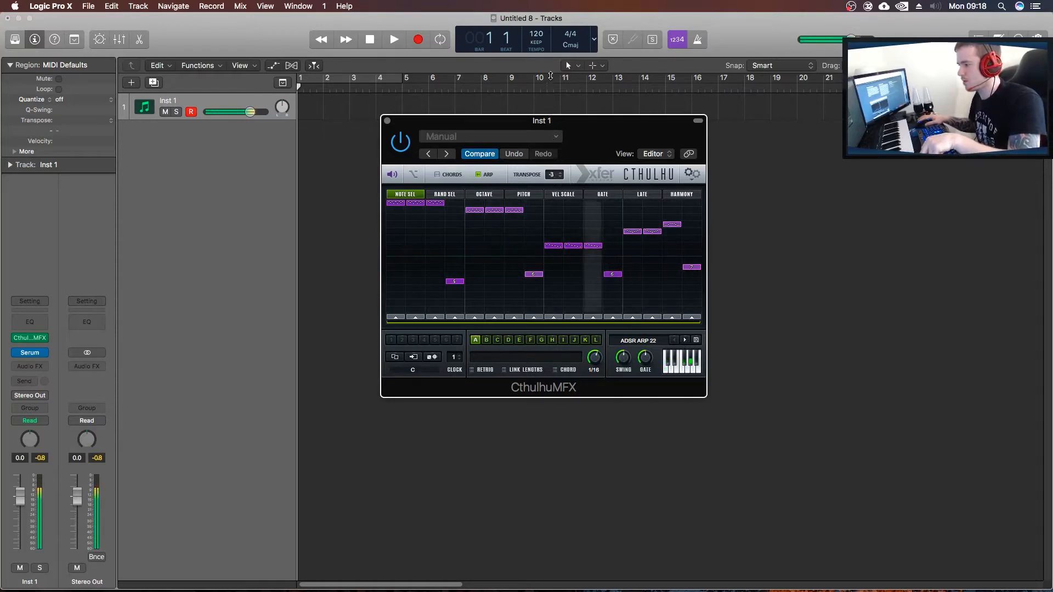
left_click(685, 341)
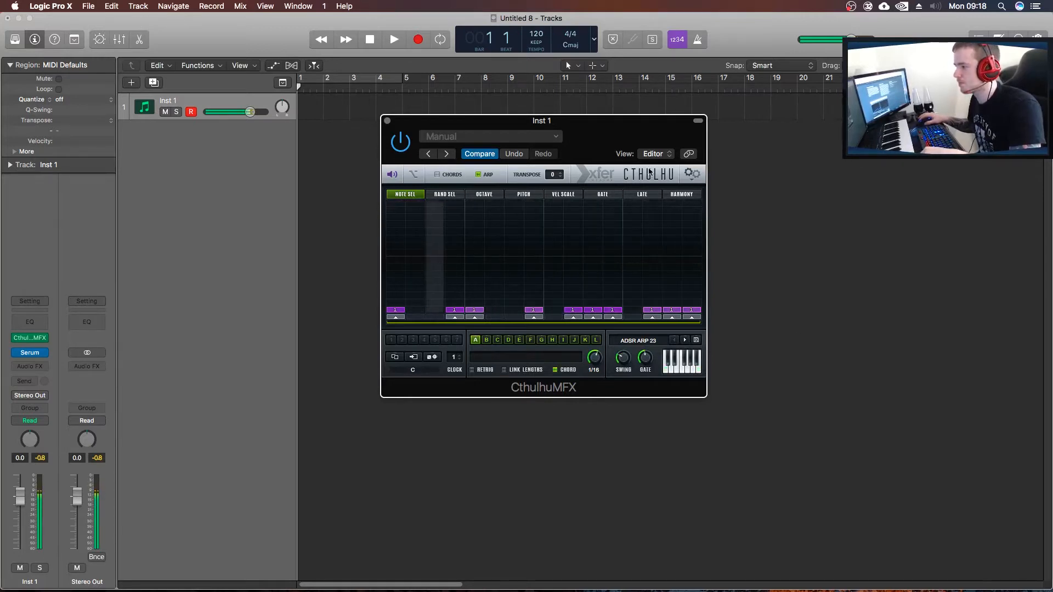
left_click_drag(618, 138, 659, 168)
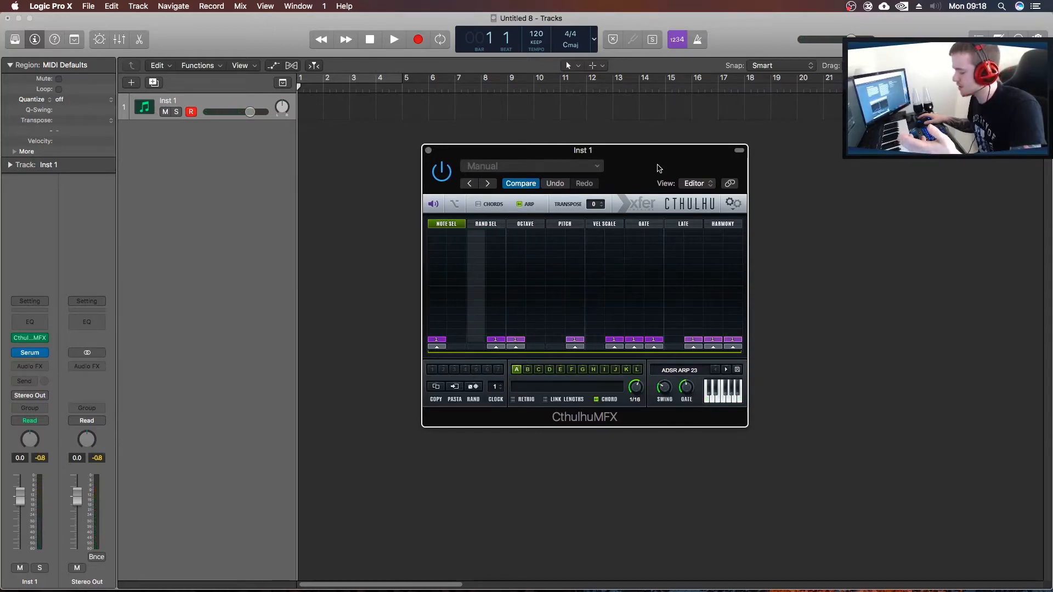
Load the bass preset BA Ampology [CFA] in the track's Serum instrument and close the synth window.
left_click(33, 353)
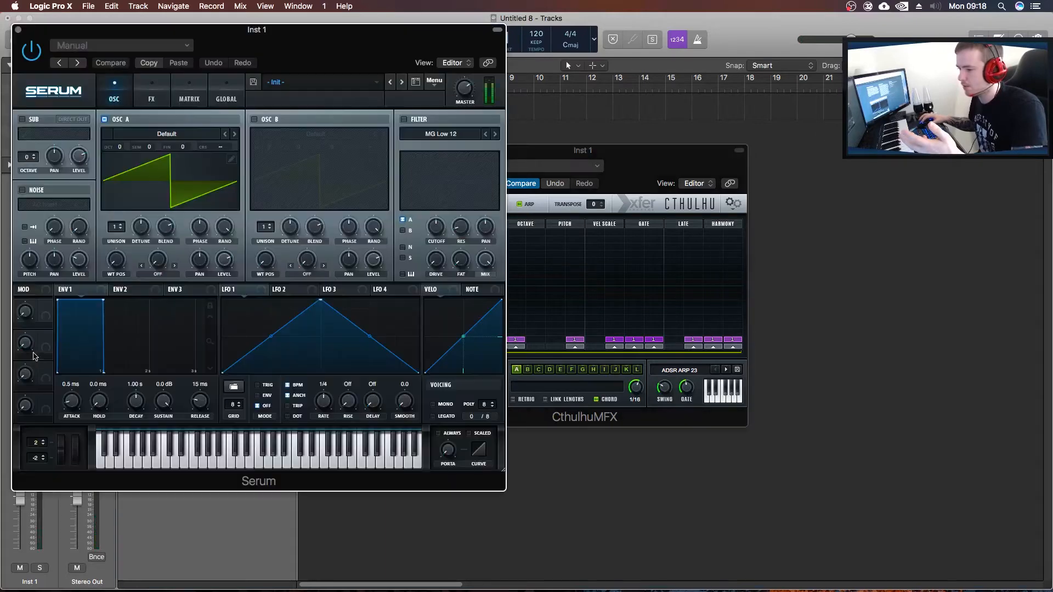
left_click_drag(274, 30, 513, 65)
left_click(539, 116)
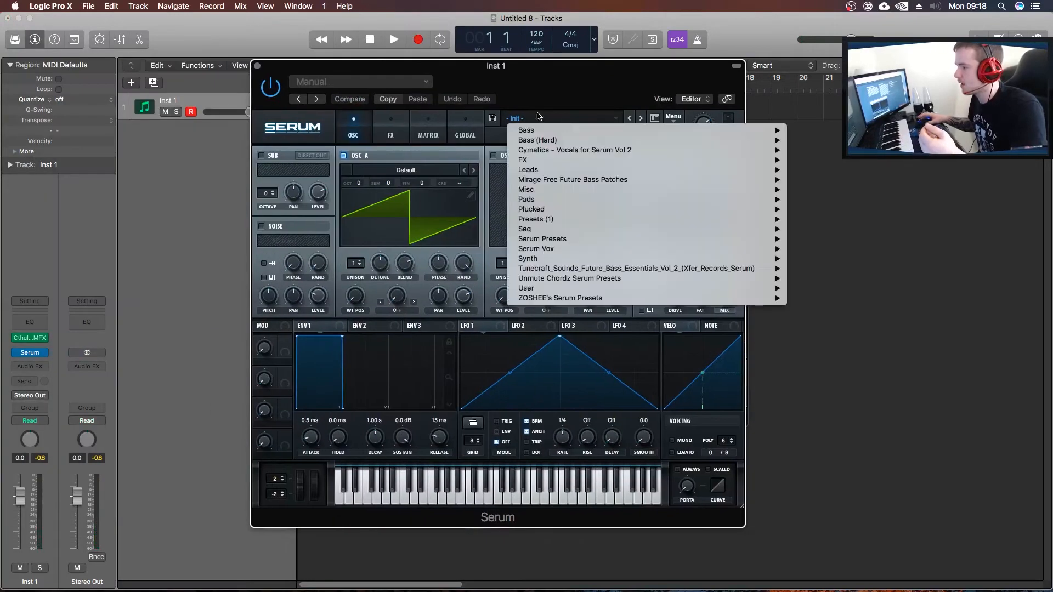
mouse_move(571, 132)
left_click(845, 130)
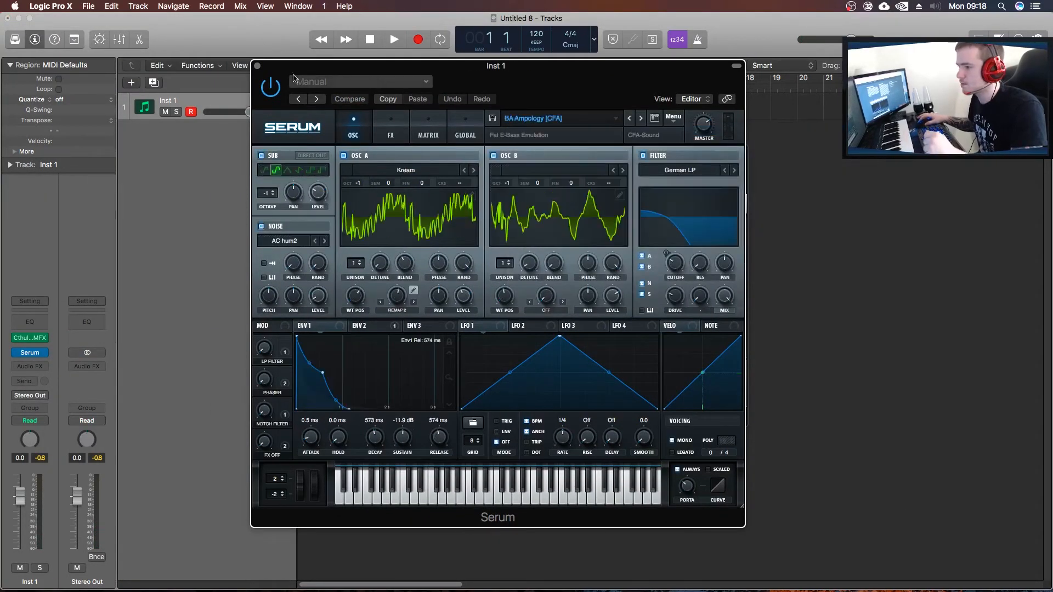
left_click(258, 66)
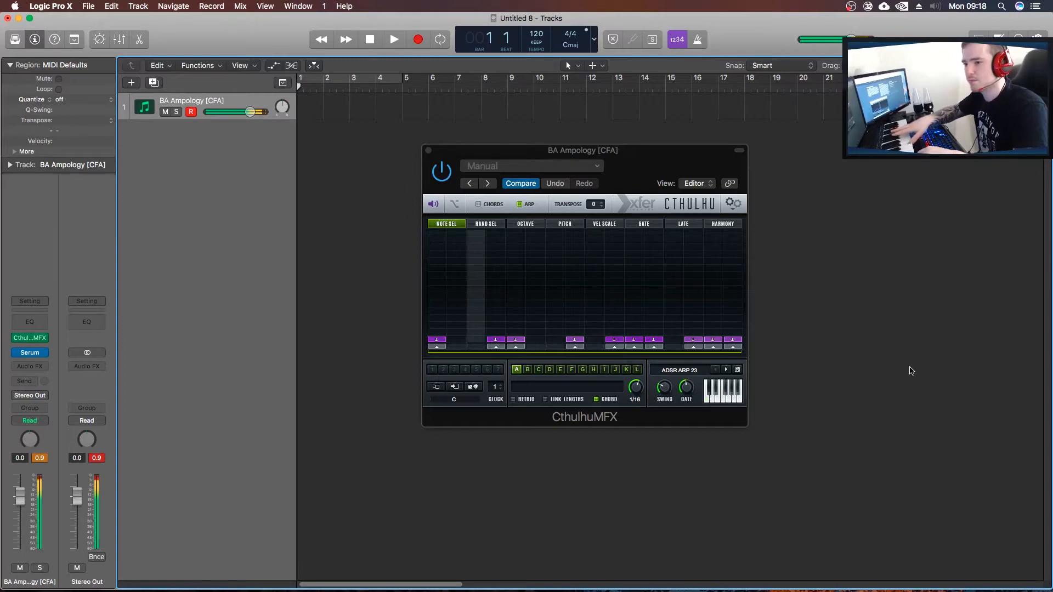
Start and stop playback, and step through Cthulhu's arp presets from ADSR ARP 24 to ADSR ARP 27.
key("space")
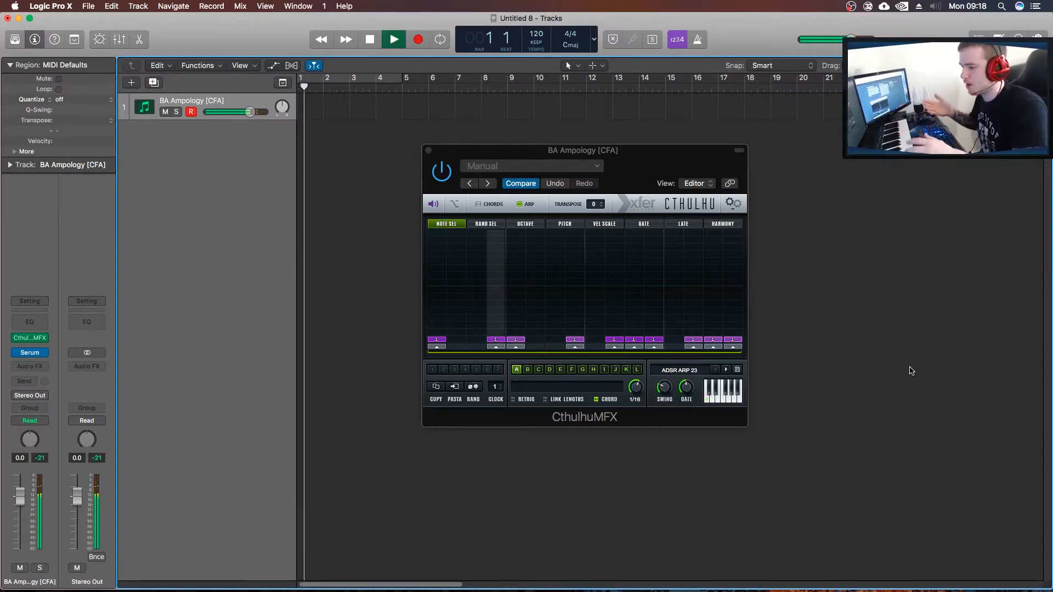
key("space")
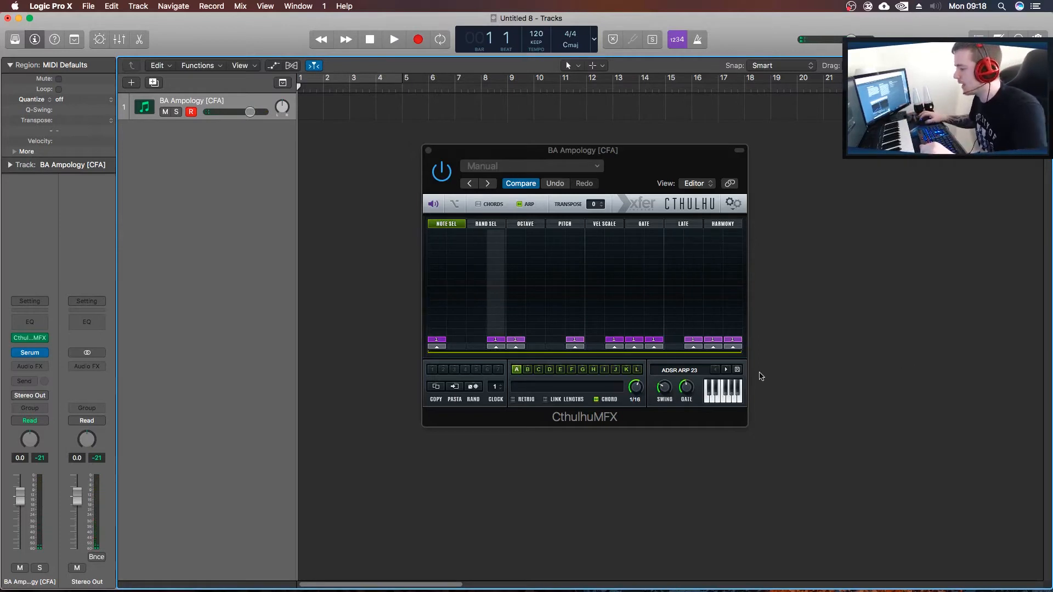
left_click(725, 370)
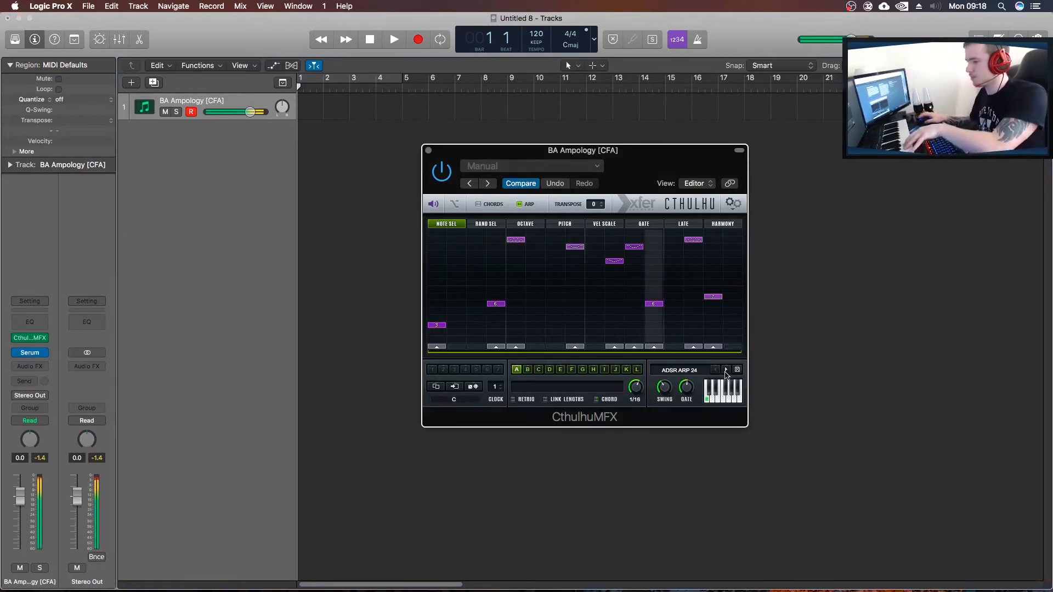
left_click(726, 371)
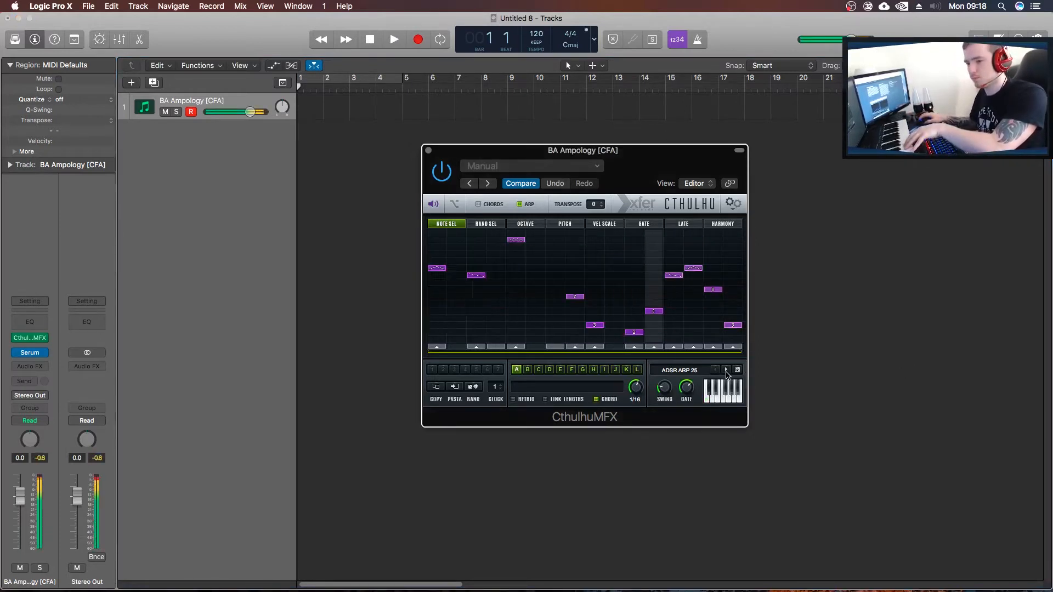
left_click(726, 370)
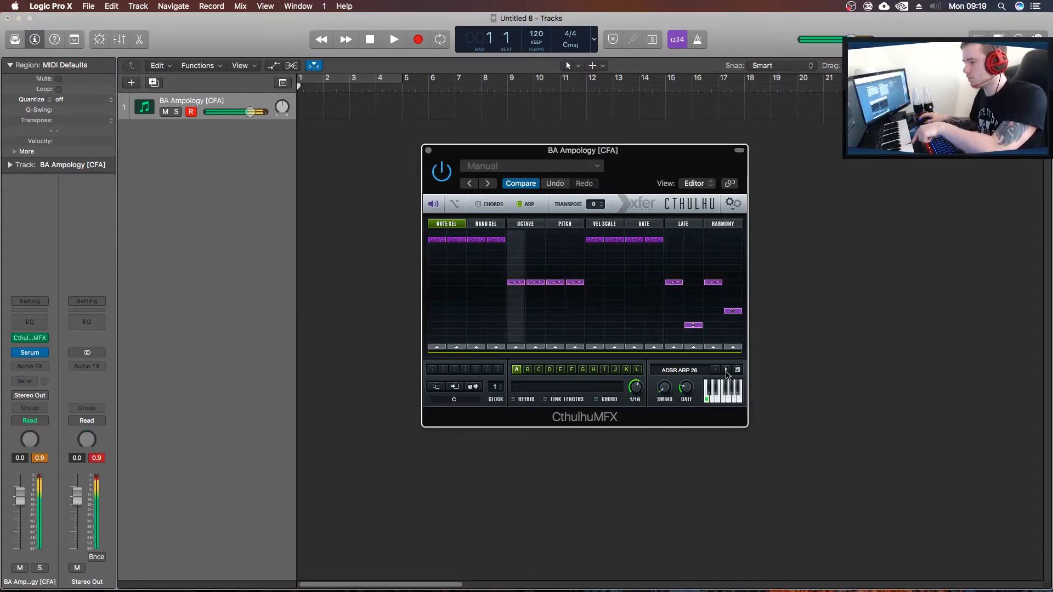
left_click(726, 371)
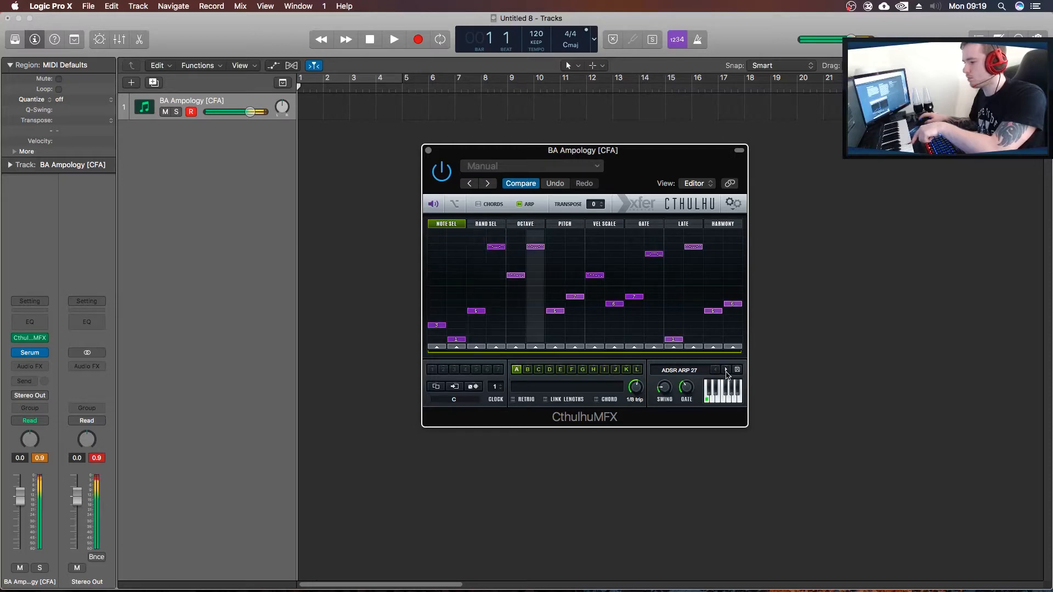
Insert the Xfer Records LFOTool plug-in as an audio effect on the BA Ampology [CFA] track.
left_click(30, 365)
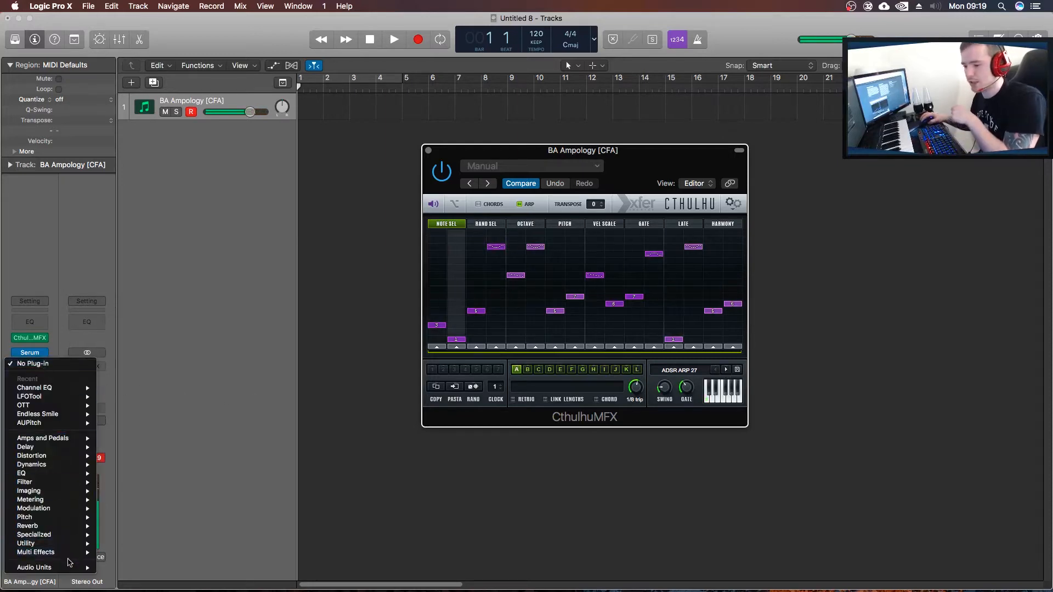
mouse_move(69, 571)
mouse_move(137, 580)
mouse_move(220, 571)
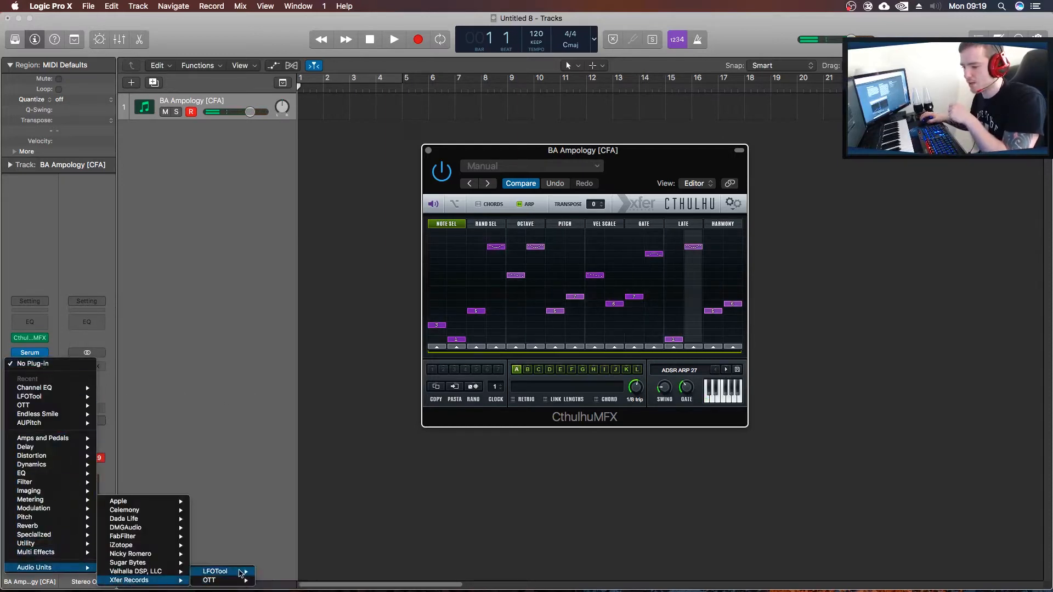
left_click(274, 572)
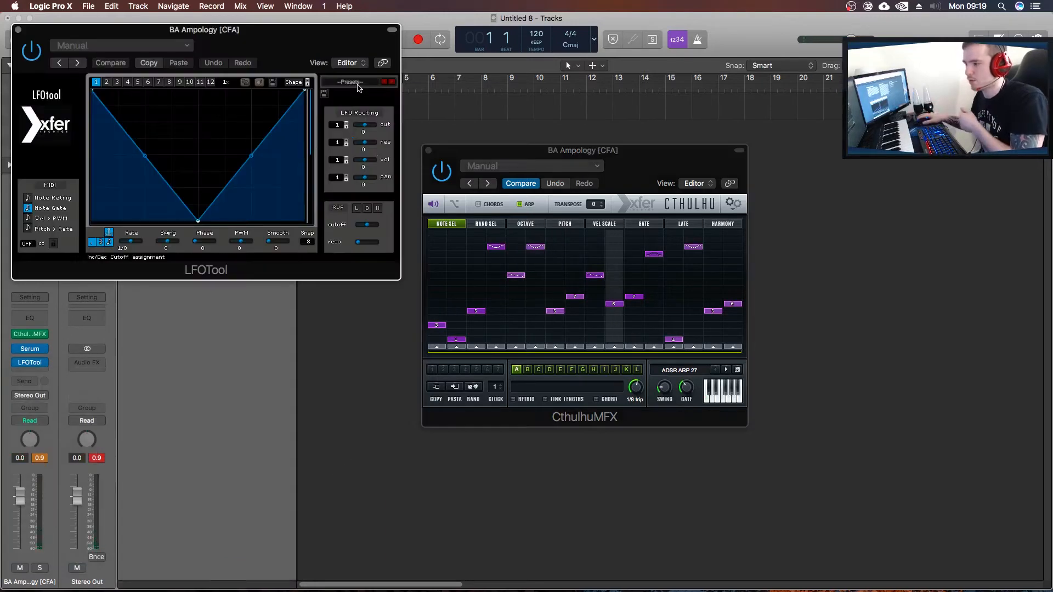
Load the Sidechain-2 preset in LFOTool and close its window.
left_click(360, 83)
mouse_move(362, 194)
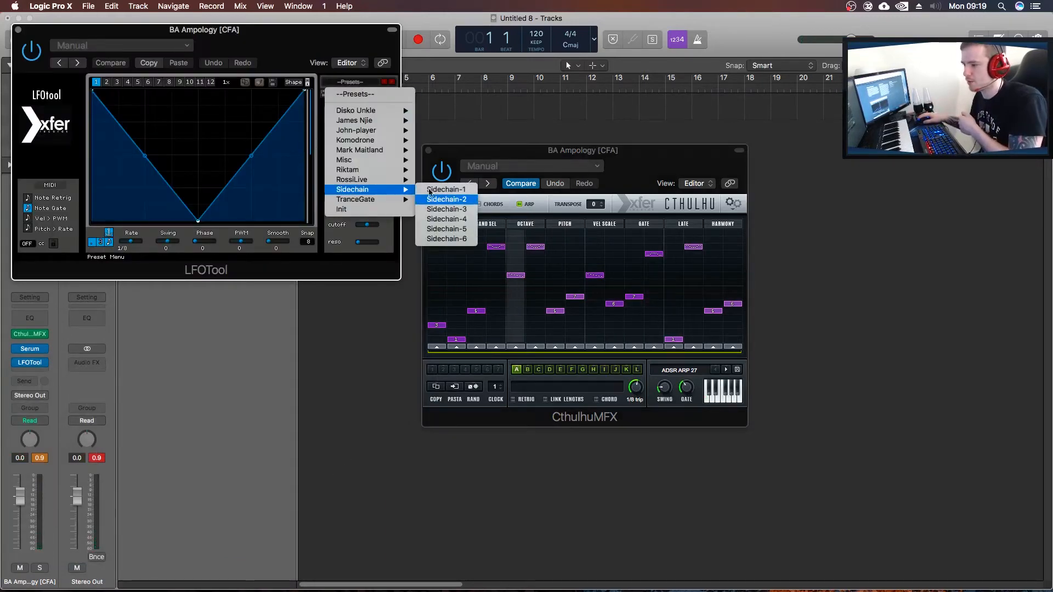
left_click(447, 203)
left_click(17, 30)
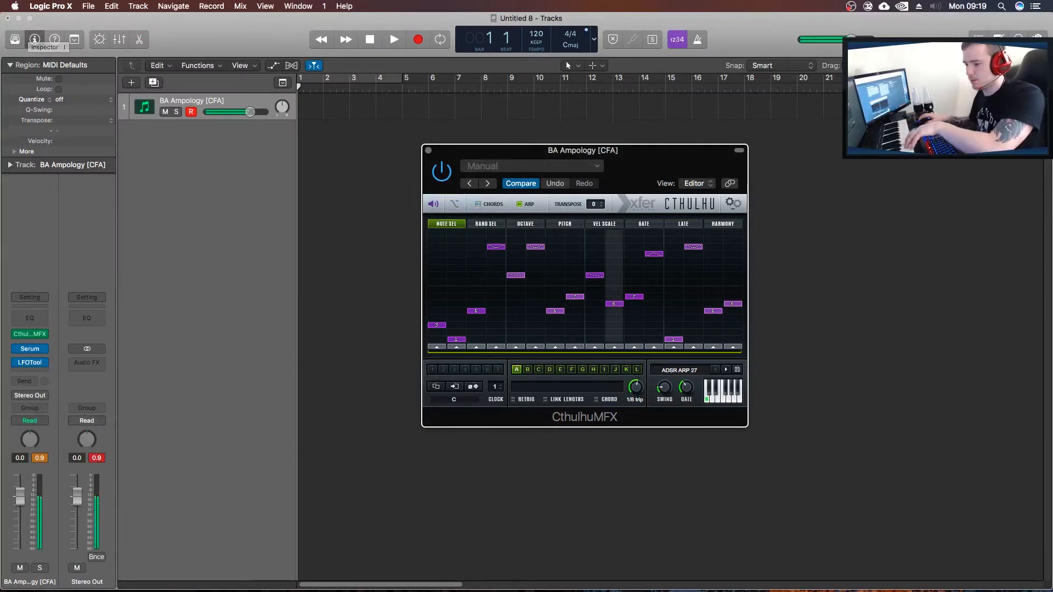
Raise the BA Ampology [CFA] track's volume to 6.0 dB and load Cthulhu's arp preset ADSR ARP 28.
left_click_drag(250, 112, 264, 112)
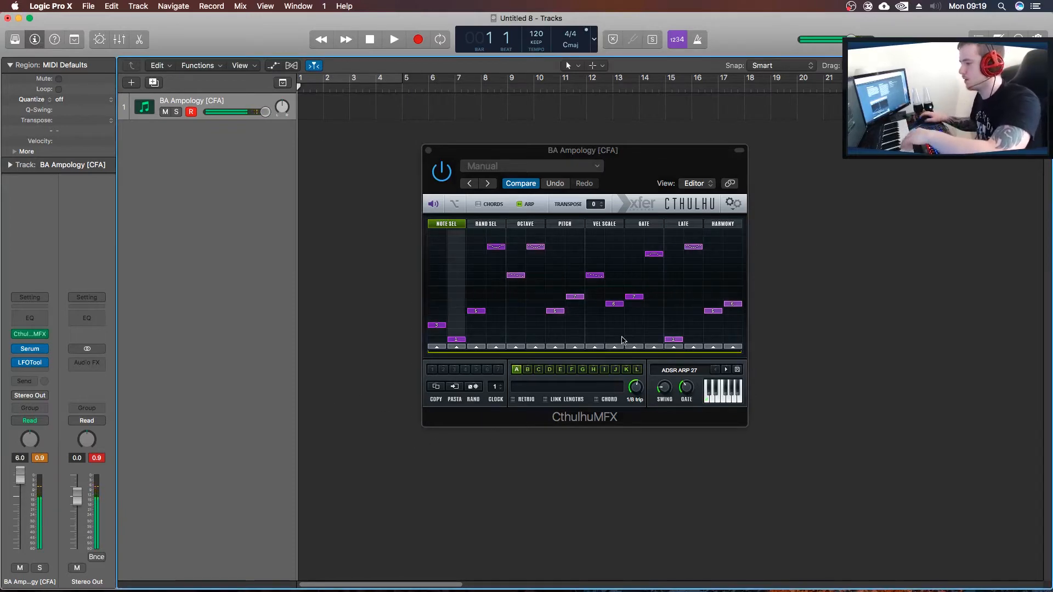
left_click(726, 371)
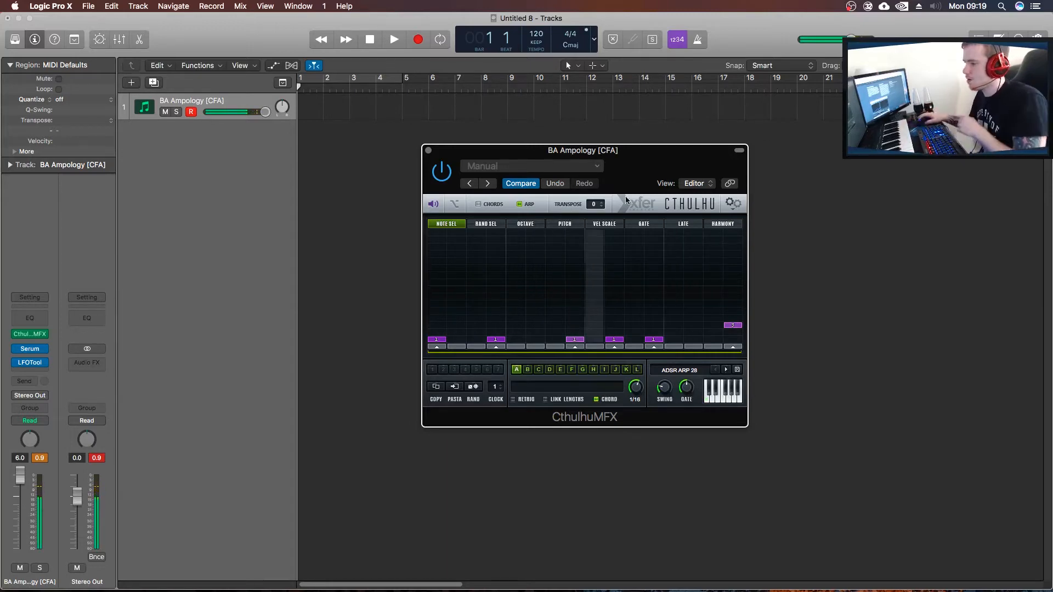
Turn off Cthulhu's arp section and turn on its chords section.
left_click(519, 204)
left_click(518, 204)
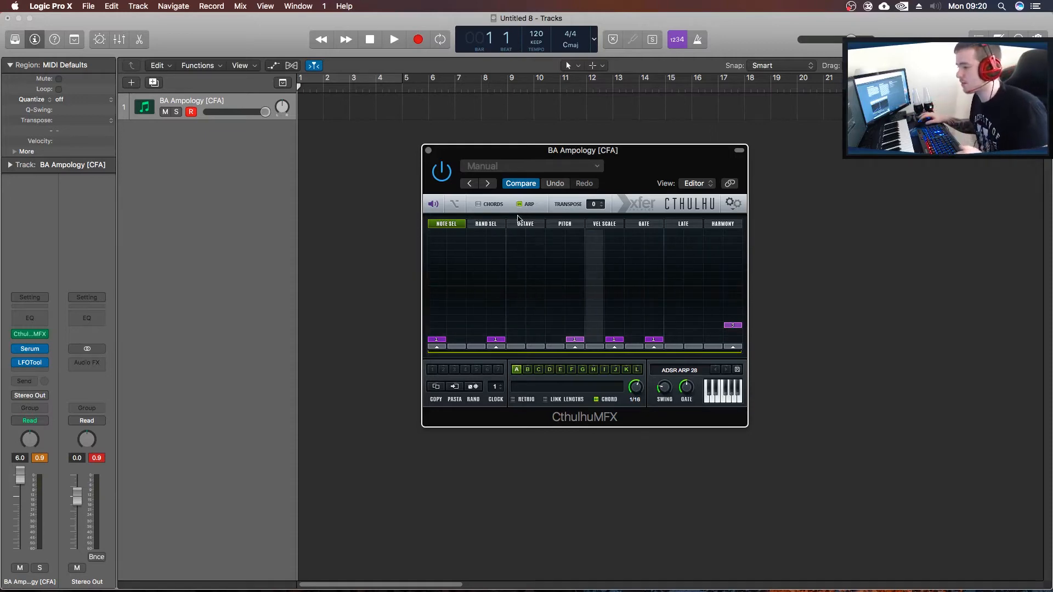
left_click(520, 206)
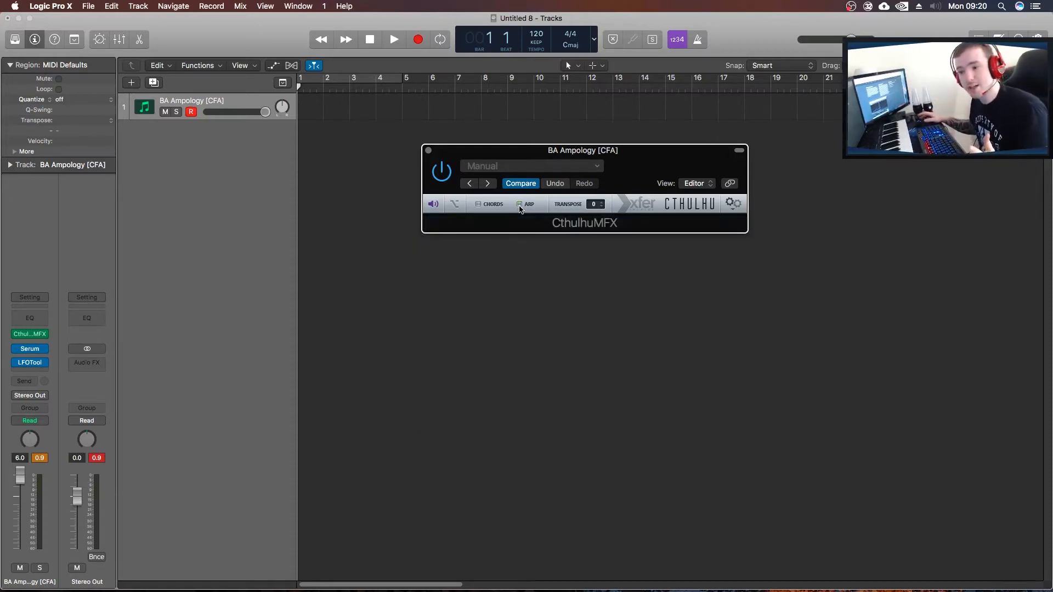
left_click(479, 205)
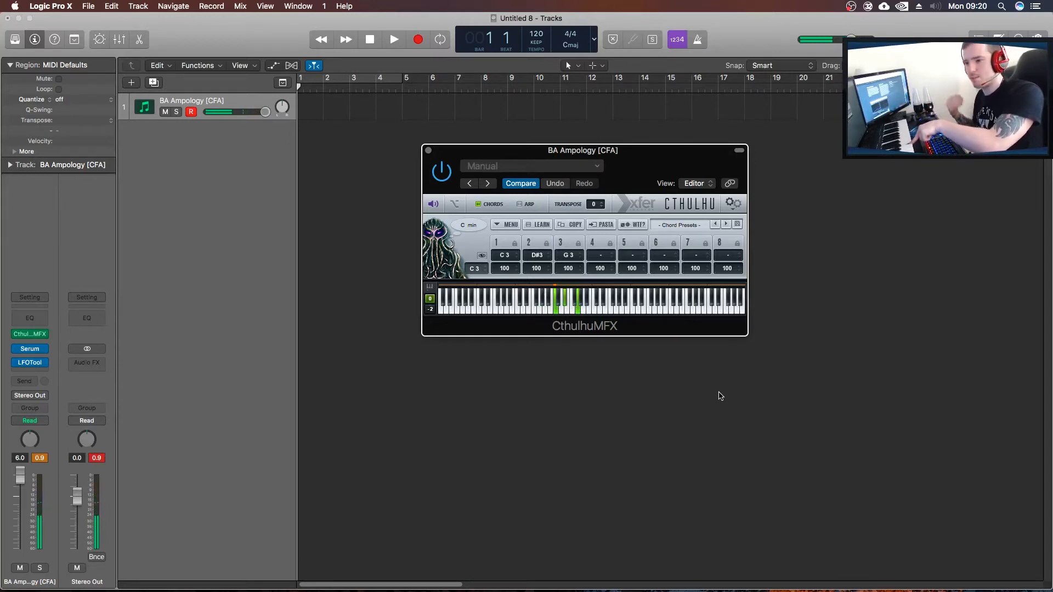
Load the plucked preset PL Cliche d00t [GI] in Serum, close Serum's window and return to Cthulhu.
left_click(30, 350)
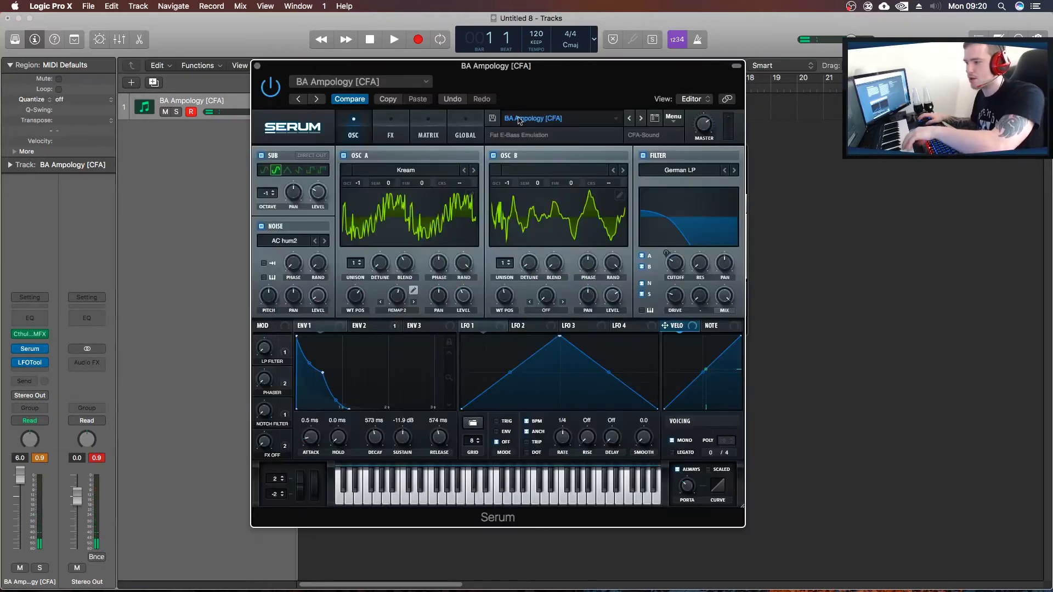
left_click(565, 119)
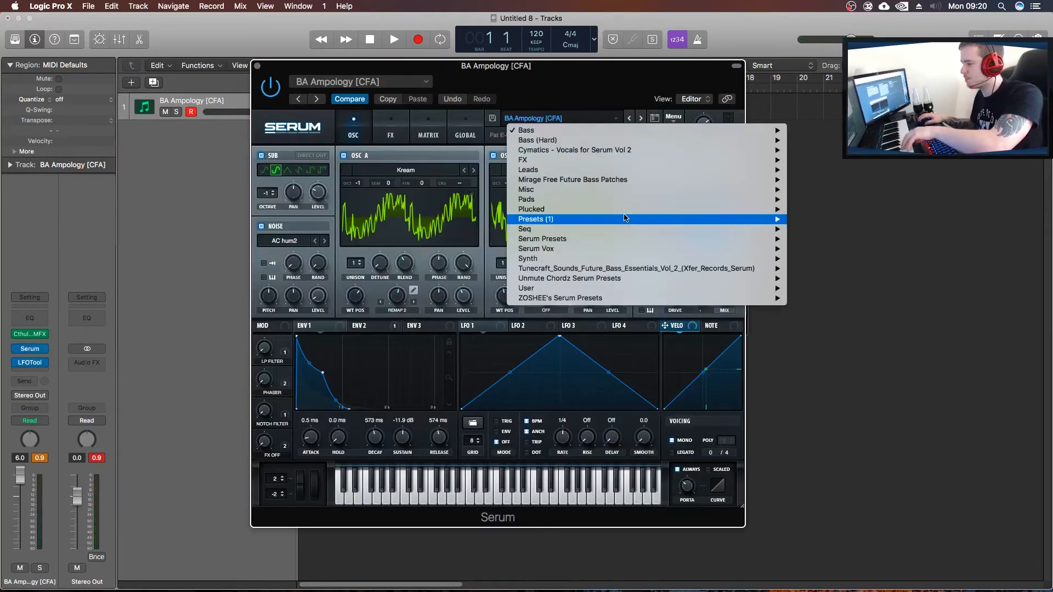
mouse_move(628, 214)
left_click(885, 210)
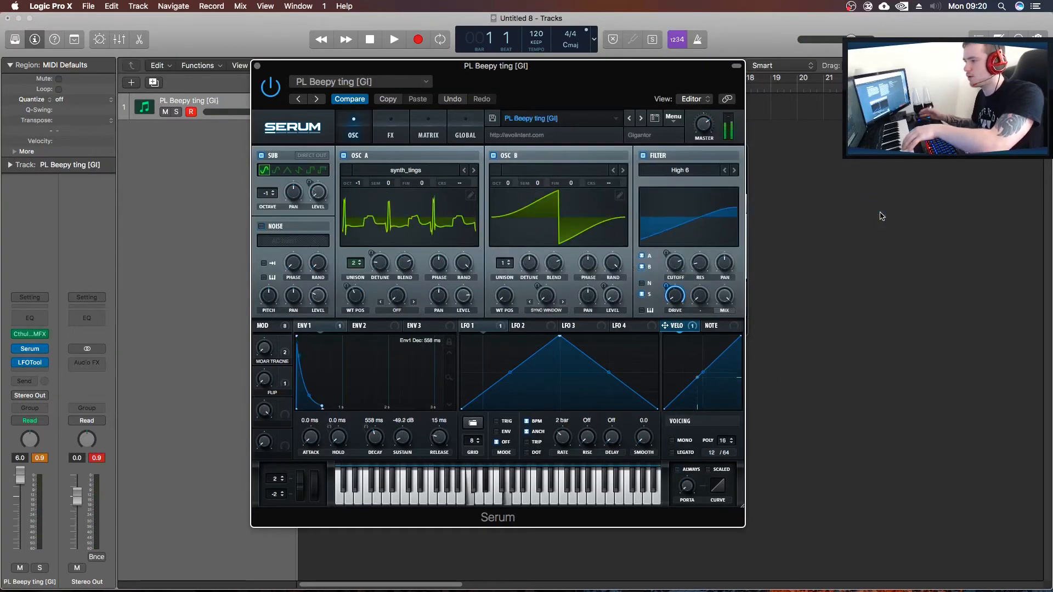
left_click(641, 118)
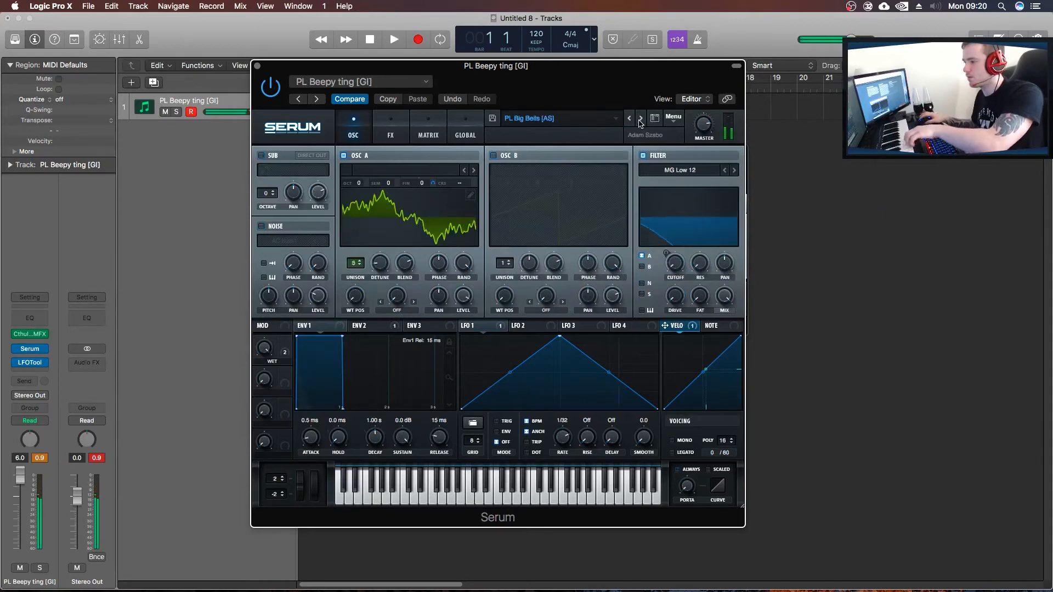
left_click(641, 119)
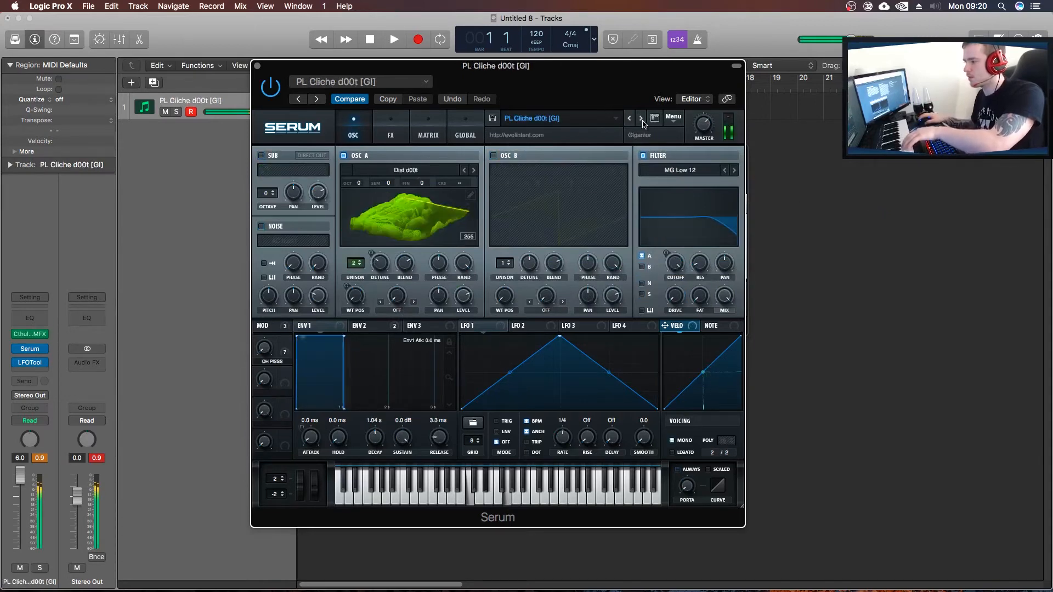
left_click(257, 66)
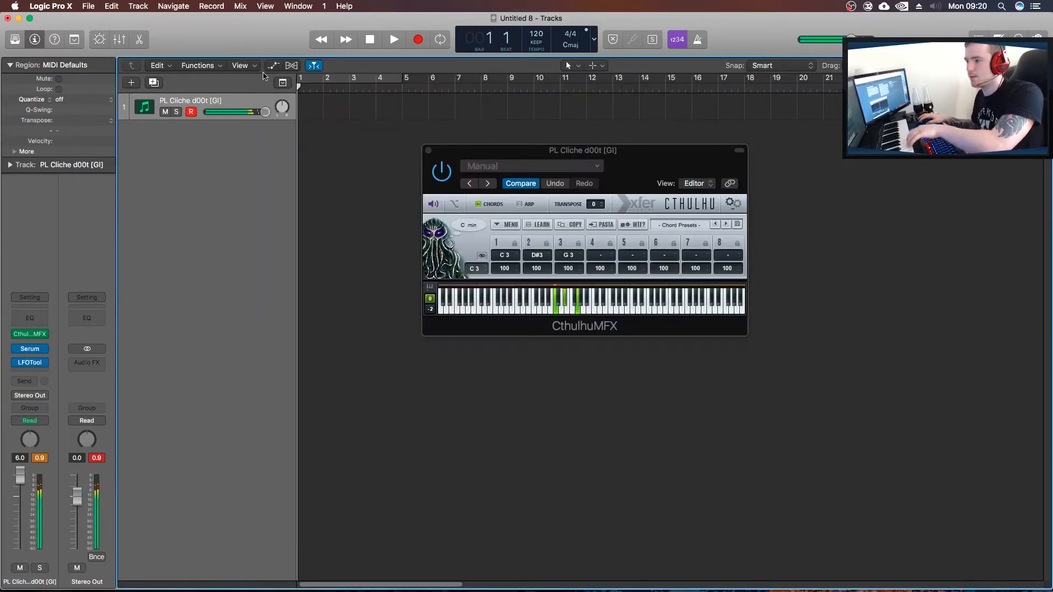
left_click(445, 174)
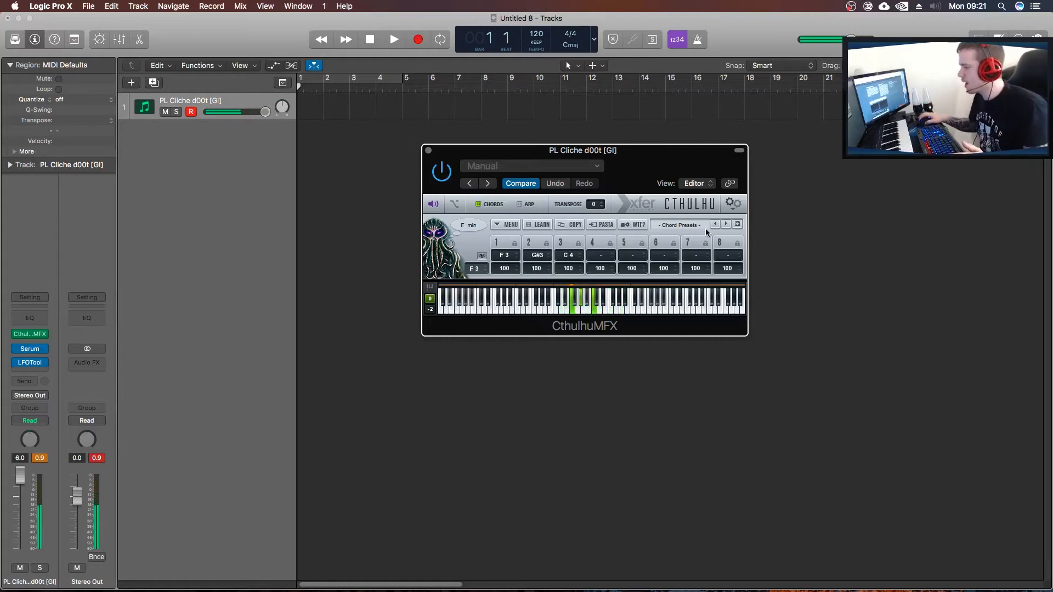
Load the chord preset ADSR EDM CP084 Em from the ADSR_Sounds_M.C.A_EDM_Chords_Presets folder in Cthulhu.
left_click(694, 226)
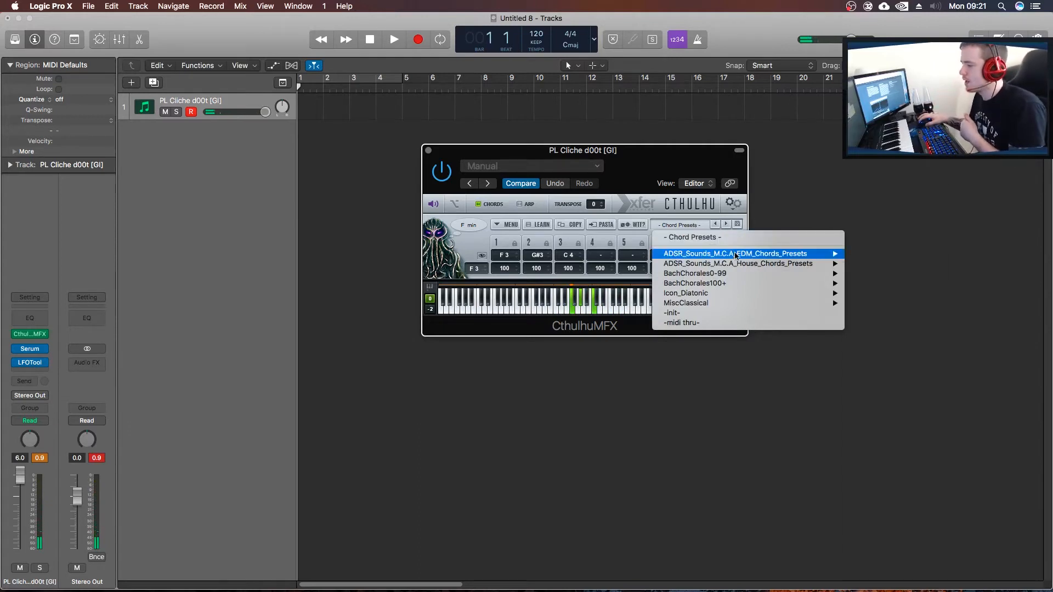
mouse_move(737, 255)
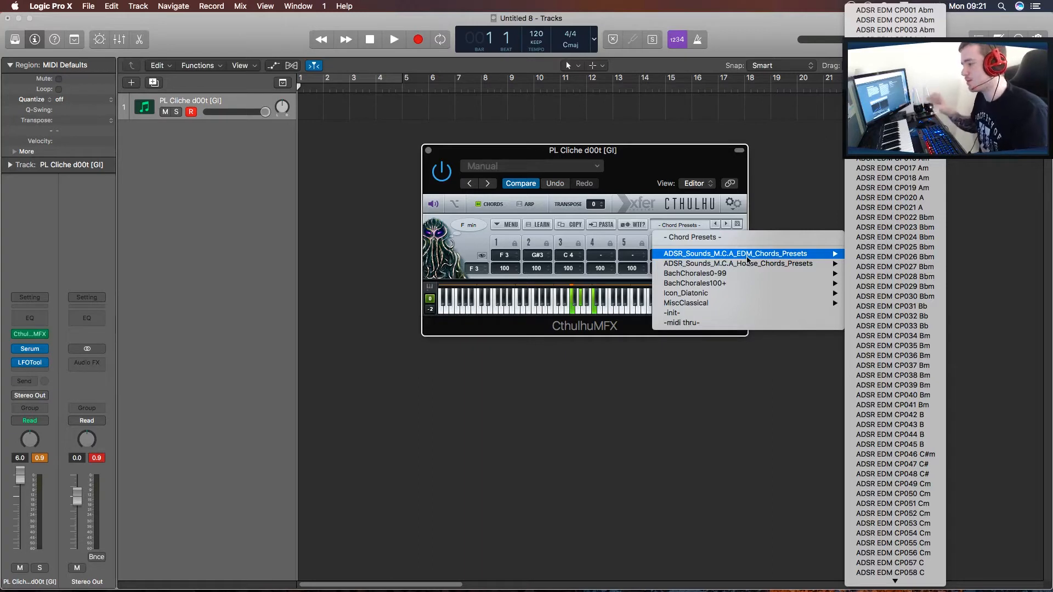
mouse_move(723, 274)
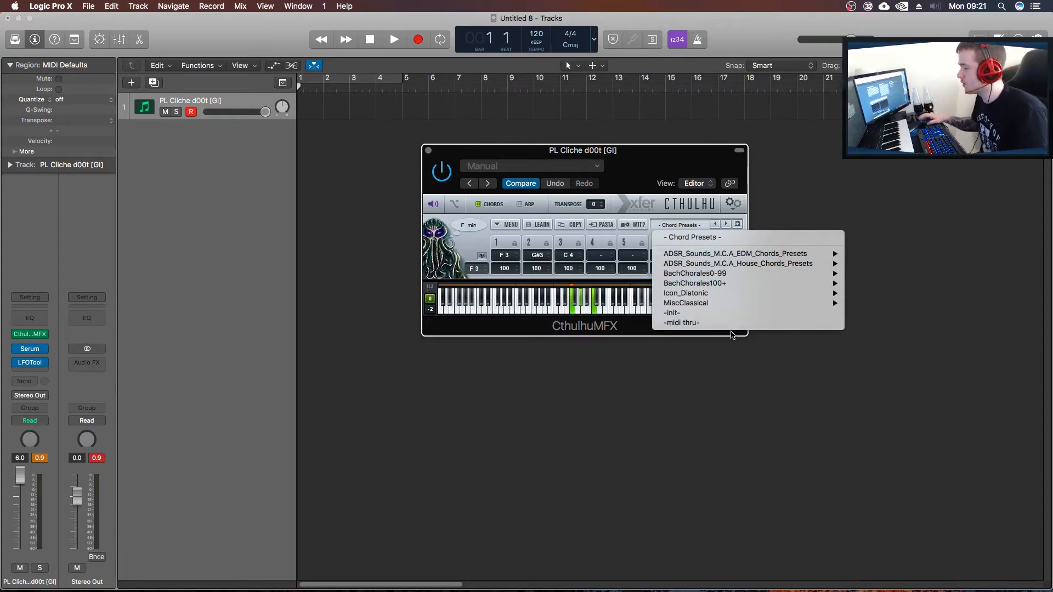
mouse_move(793, 256)
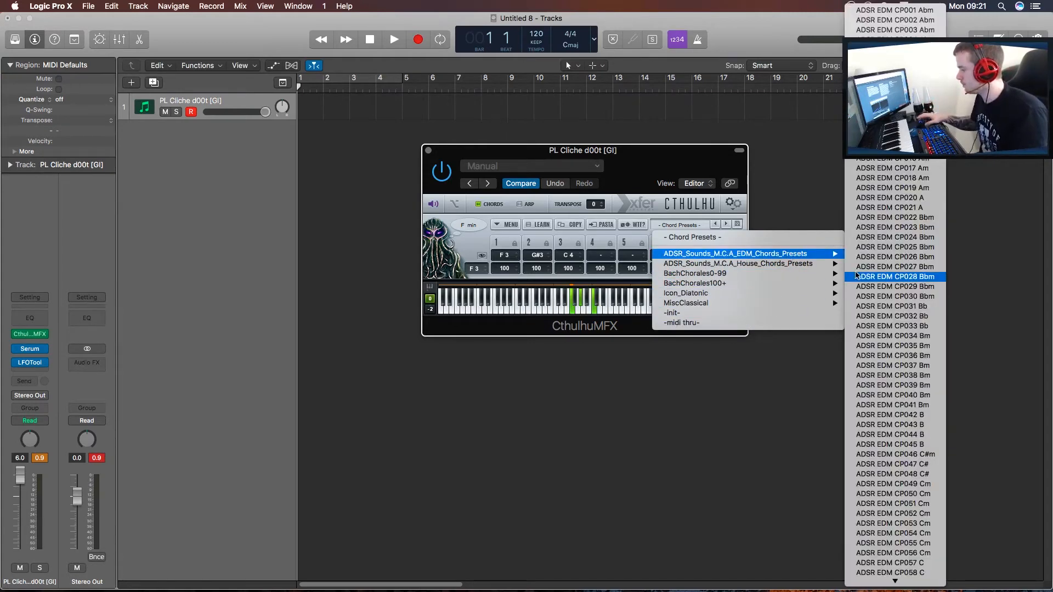
scroll(862, 277, "down", 10)
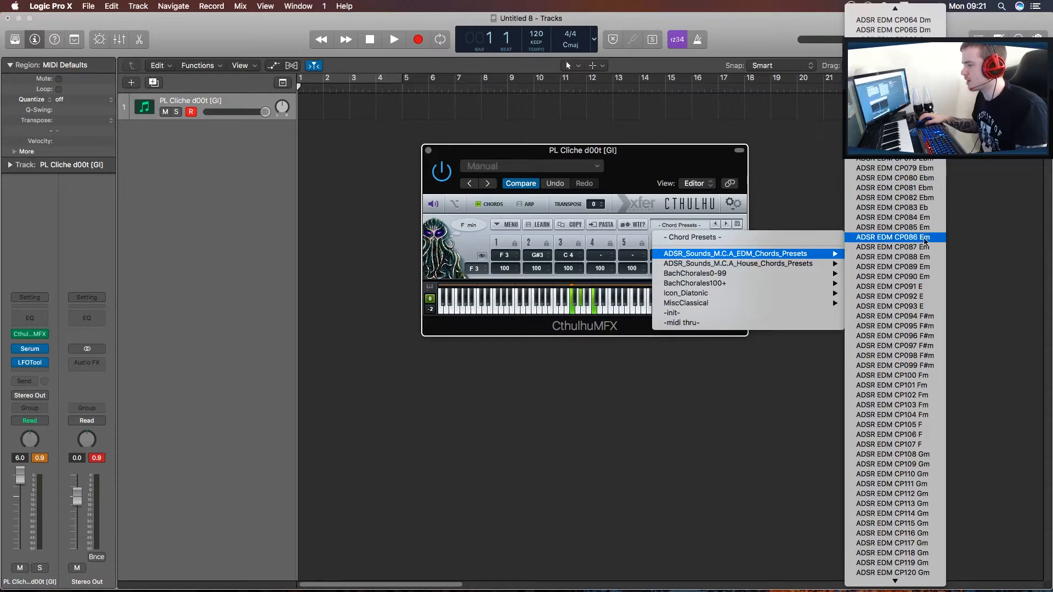
left_click(922, 217)
Move the Cthulhu window away from the track lane and set the cycle range from bar 1 to about bar 15.
left_click_drag(634, 159, 632, 152)
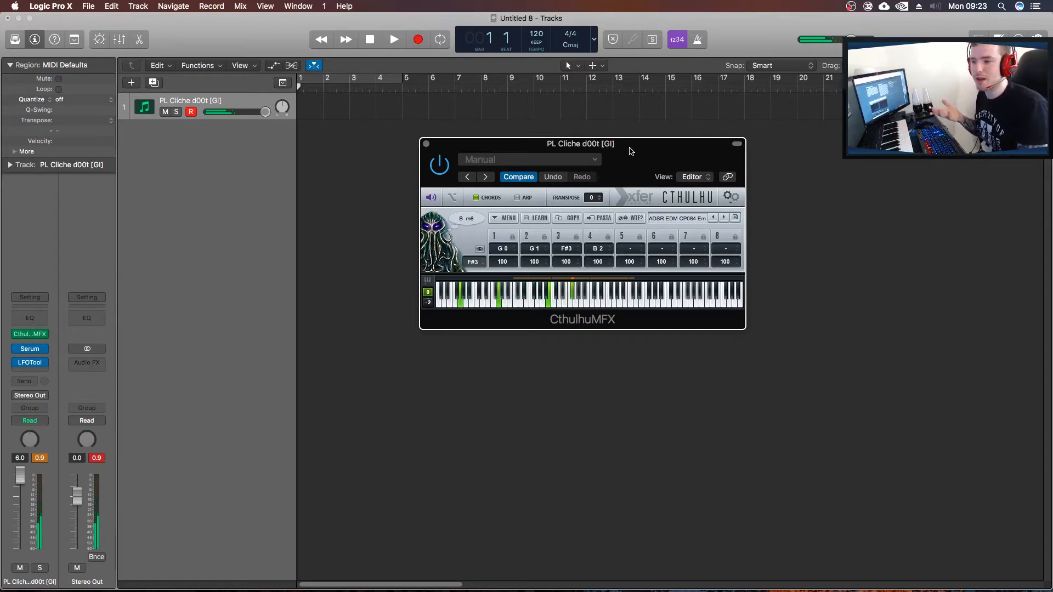
left_click_drag(631, 151, 630, 207)
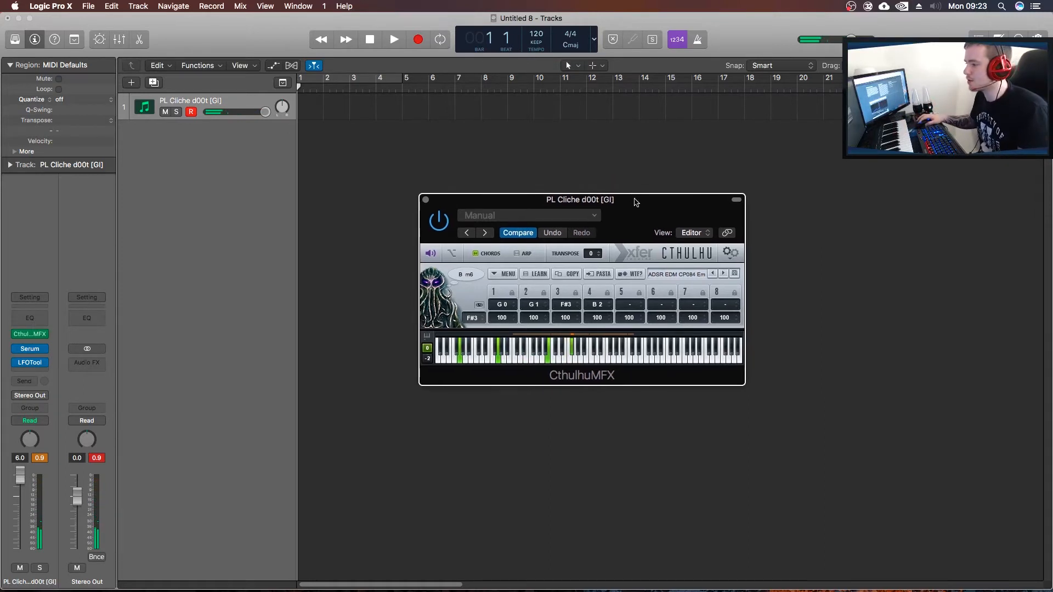
right_click(305, 112)
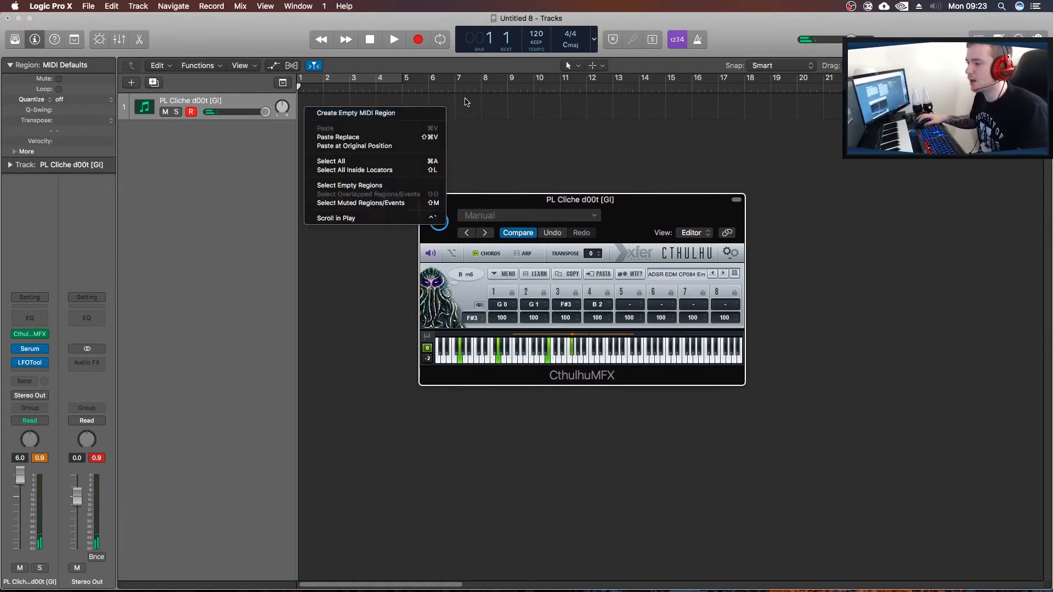
left_click(401, 81)
left_click(401, 81)
left_click_drag(401, 81, 663, 86)
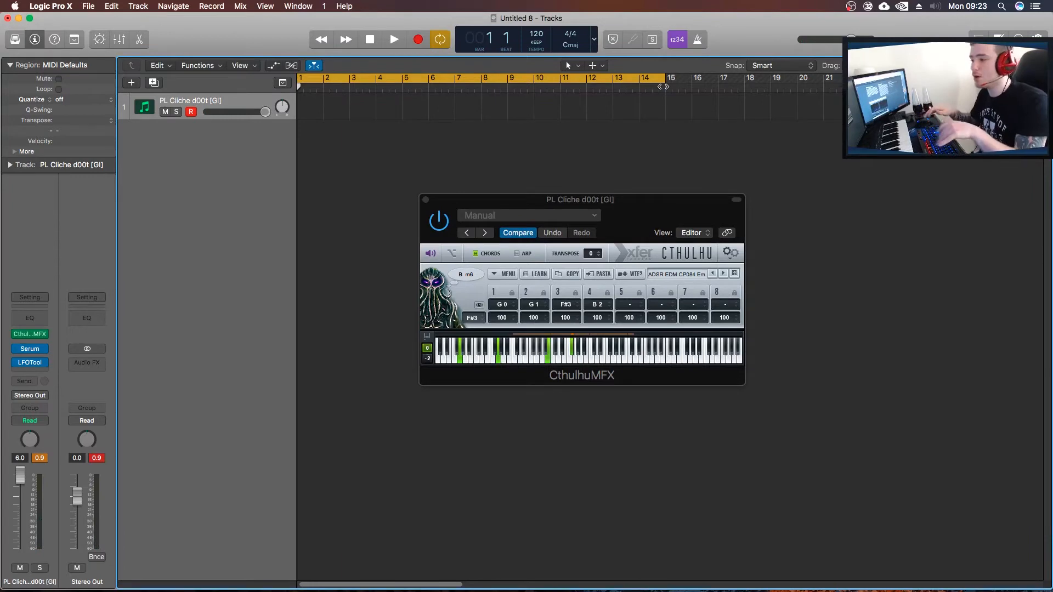
left_click(419, 39)
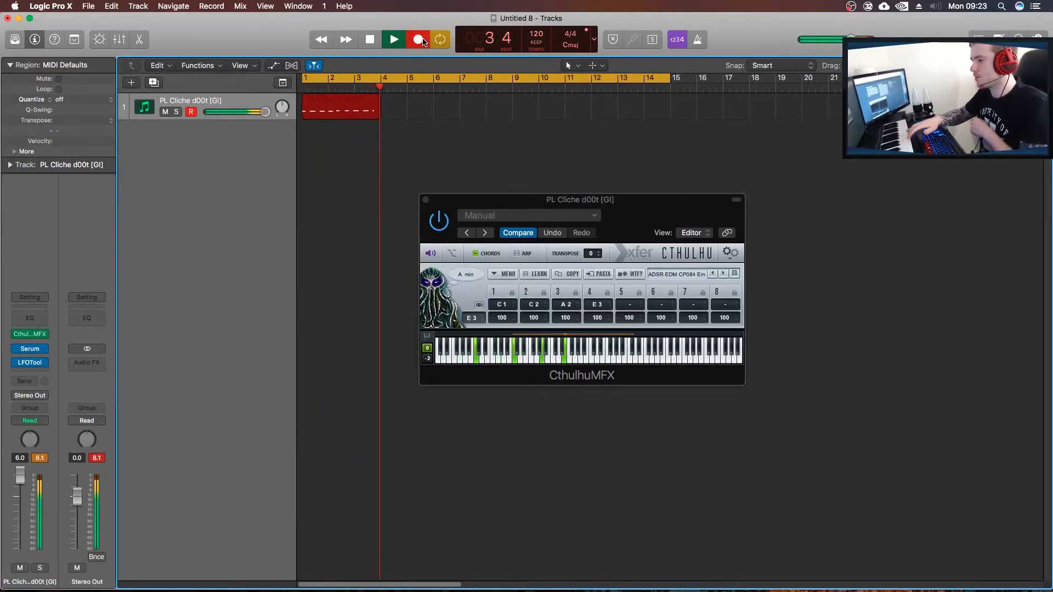
key("space")
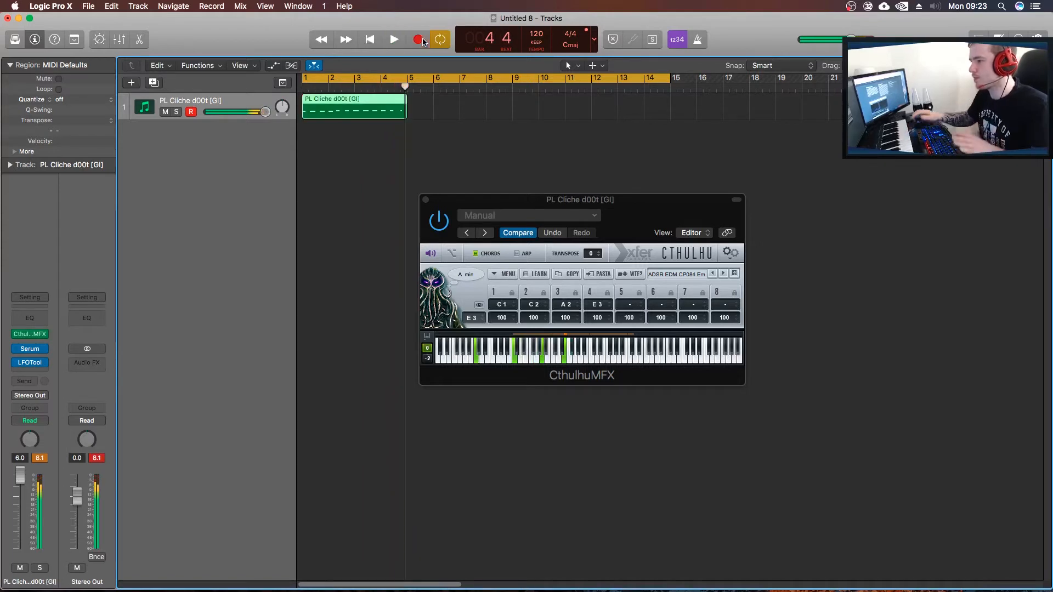
key("Delete")
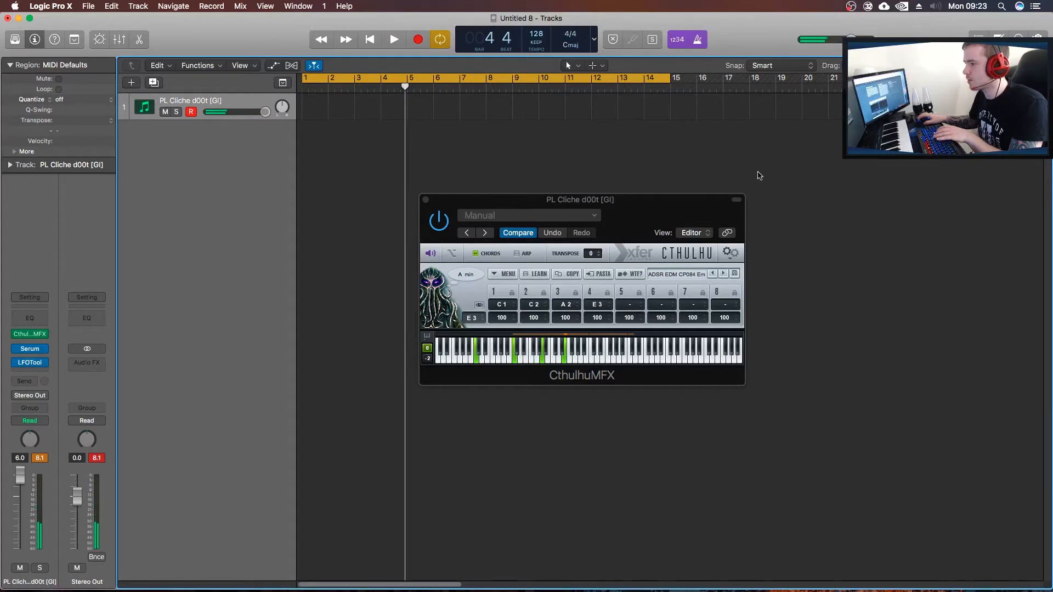
Record a MIDI performance on the track from bar 1 into bar 12 at a tempo of 128.
key("Return")
left_click(417, 40)
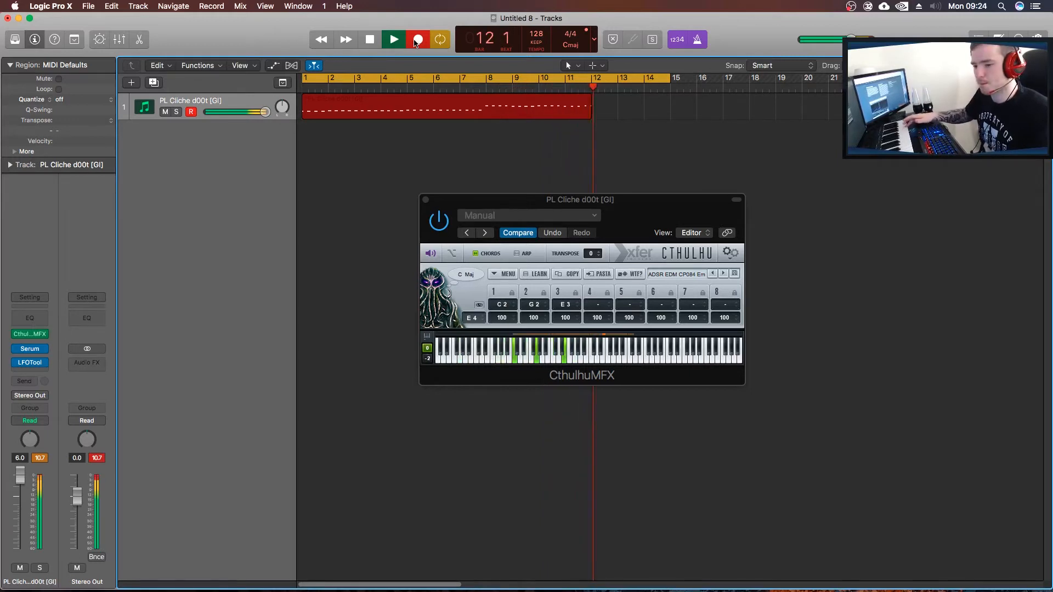
key("space")
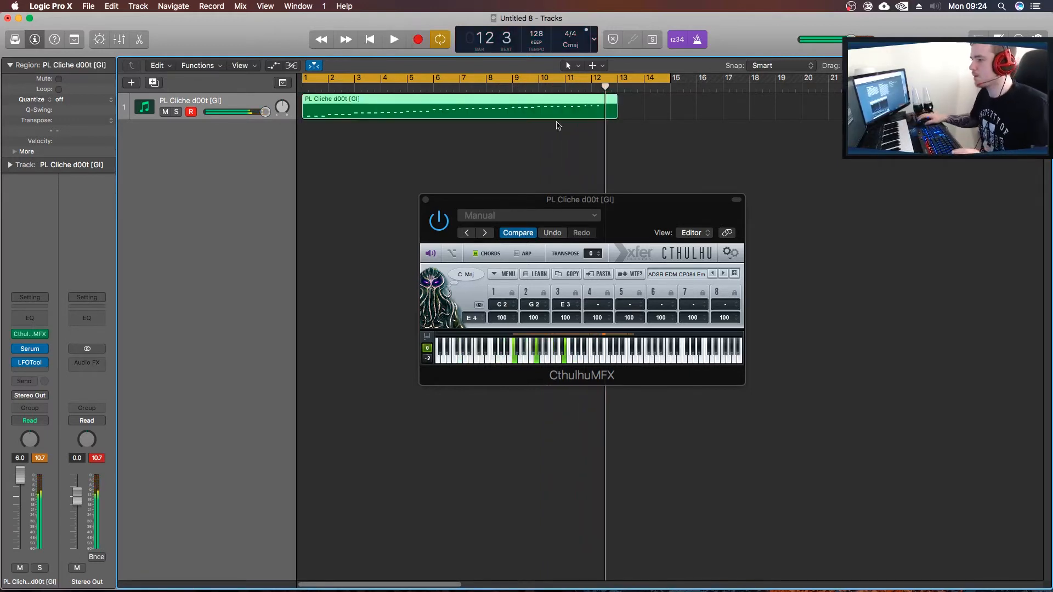
Close the Cthulhu window and open the recorded region in an enlarged Piano Roll with all its notes in view.
left_click(425, 199)
double_click(424, 114)
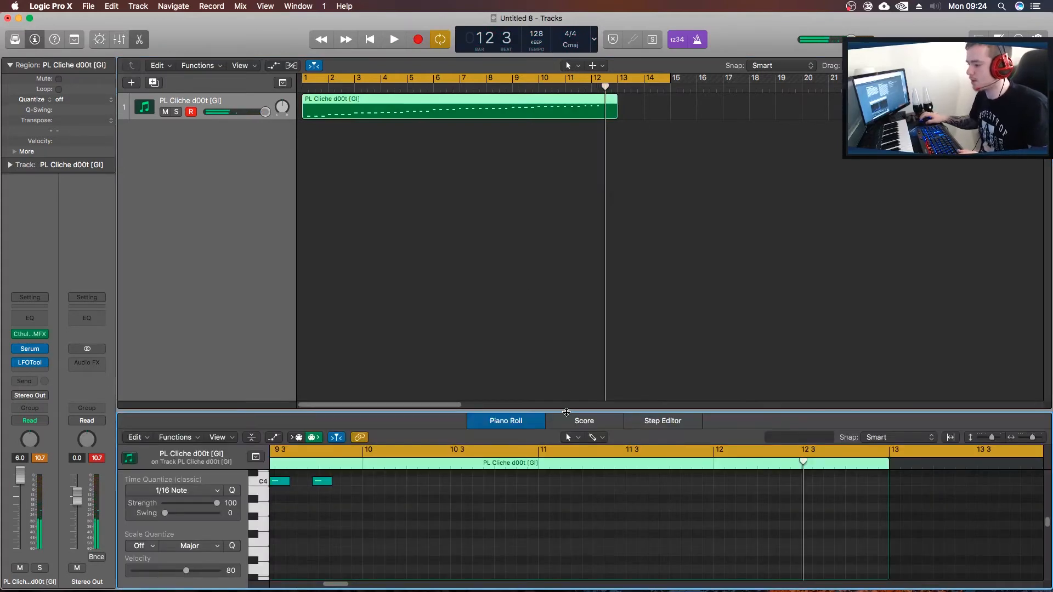
left_click_drag(565, 411, 561, 187)
scroll(374, 320, "up", 5)
scroll(374, 319, "up", 2)
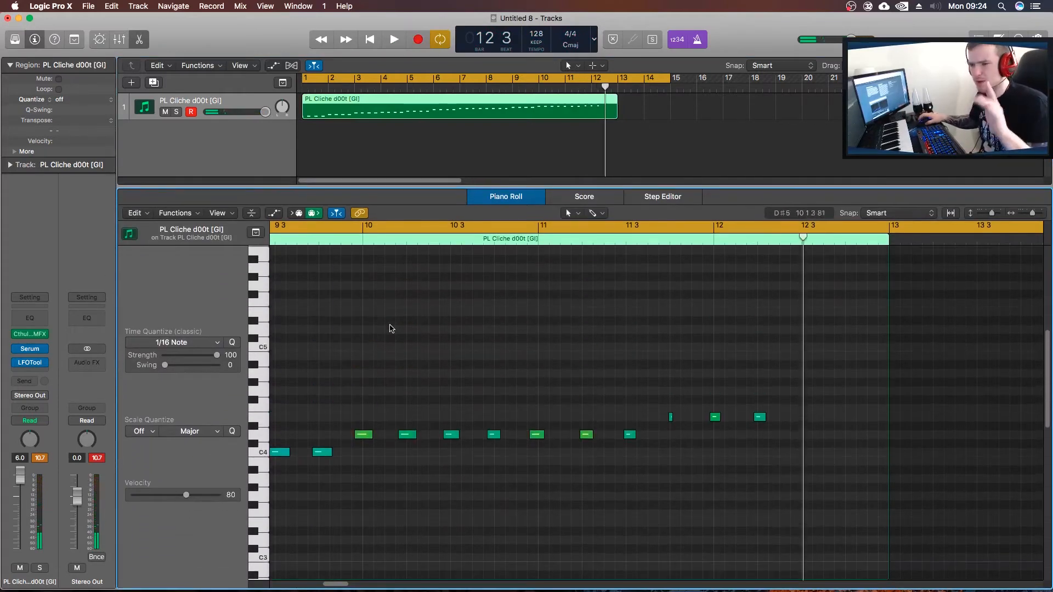
left_click_drag(1034, 214, 1026, 215)
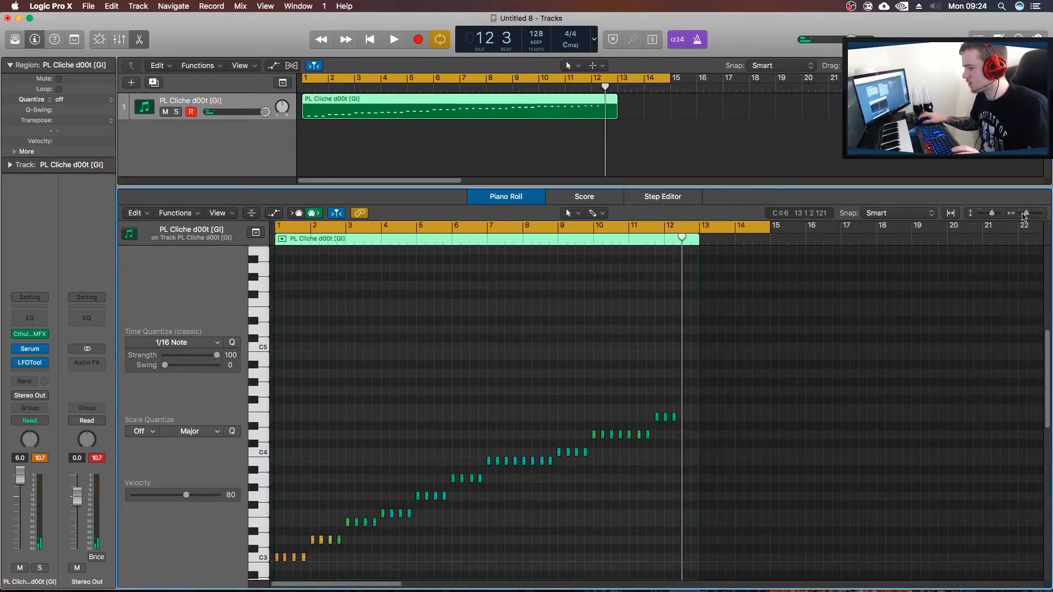
scroll(362, 542, "down", 4)
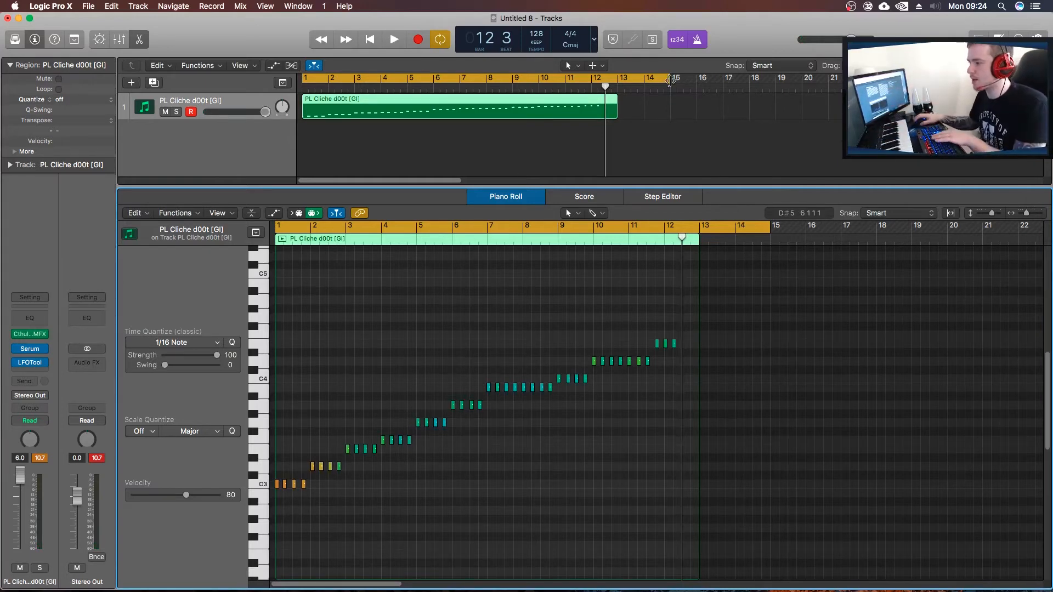
Shorten the cycle range to end at 12 3 1 1 and quantize all notes in the region to 1/16 Note.
left_click_drag(669, 80, 609, 80)
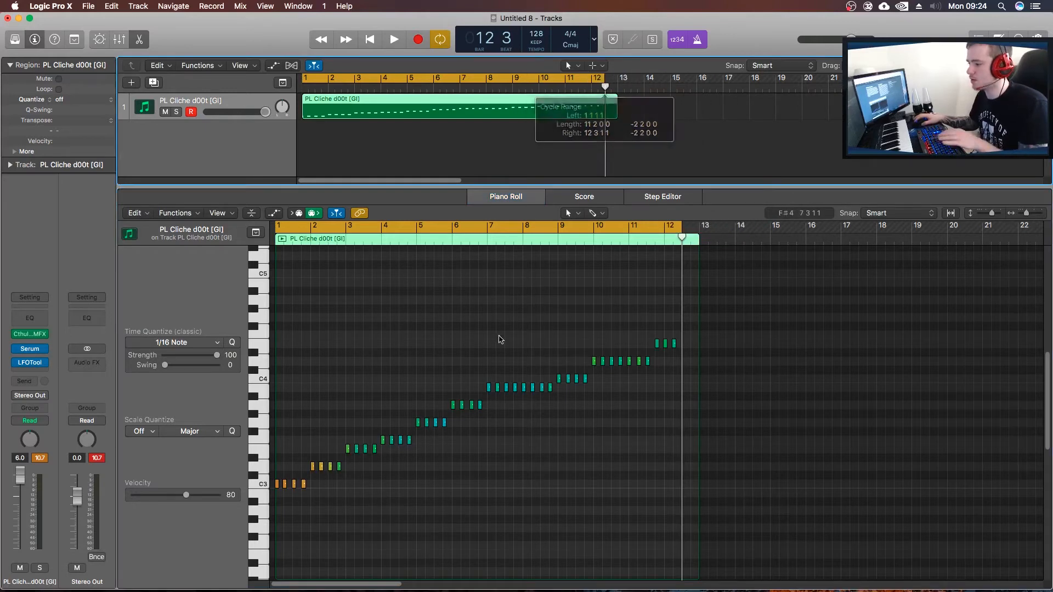
left_click(443, 332)
key("super+a")
left_click(232, 342)
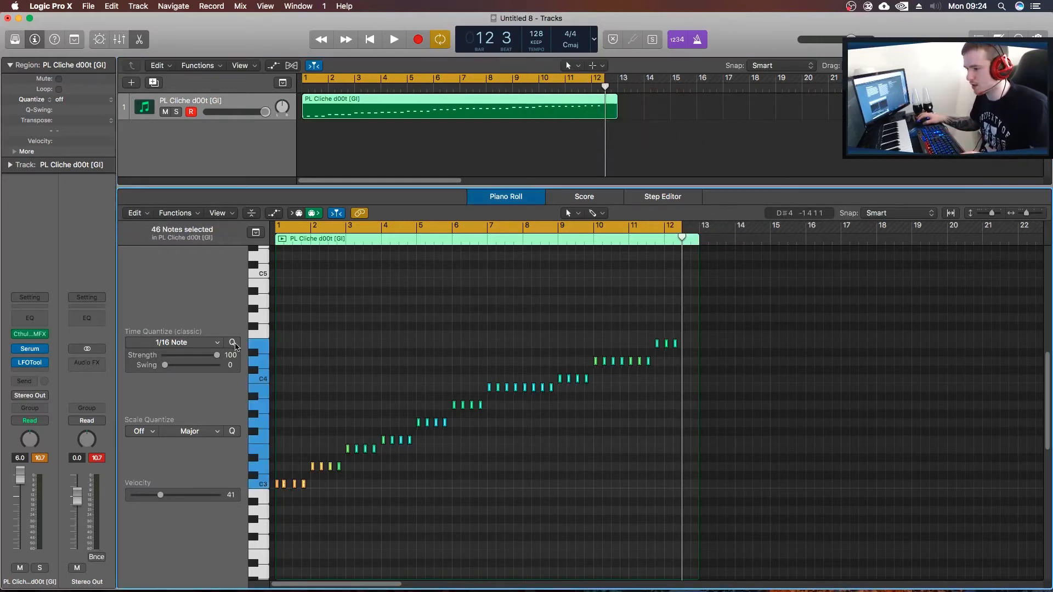
left_click(371, 348)
Play back the quantized chord region, stop playback and close the Piano Roll.
key("space")
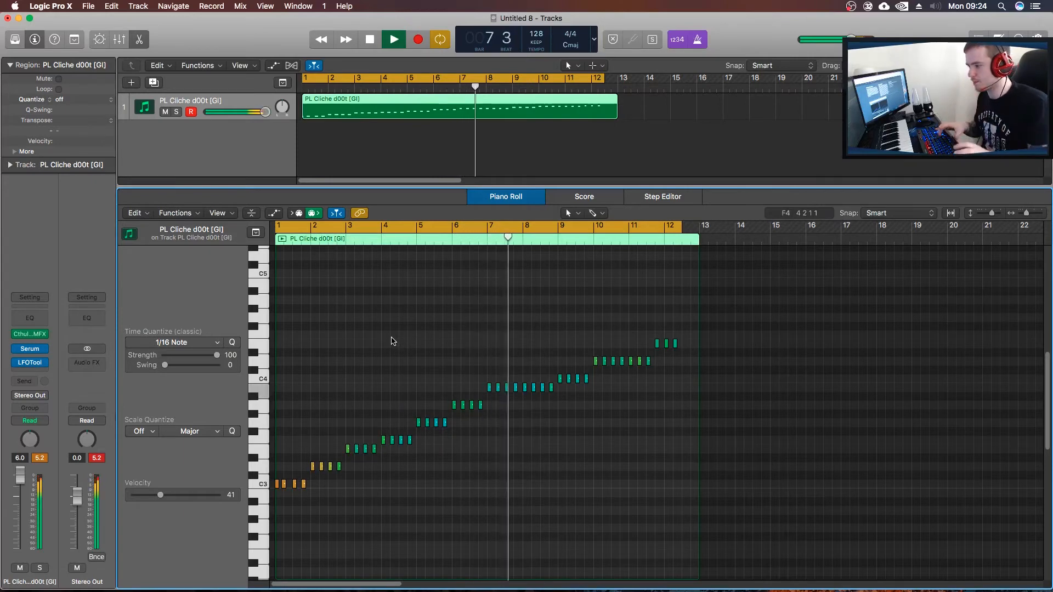
key("space")
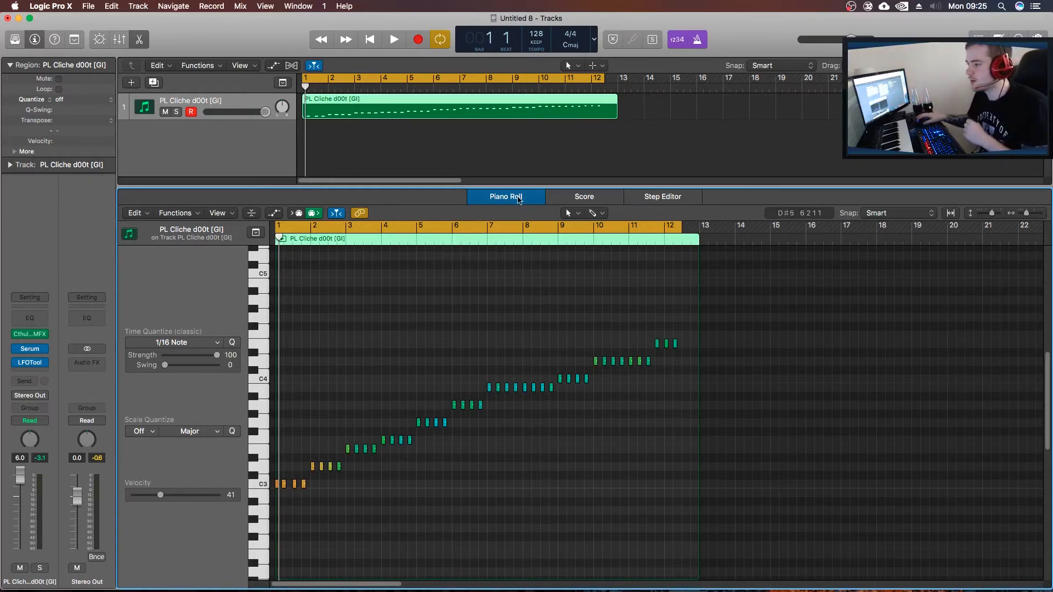
key("e")
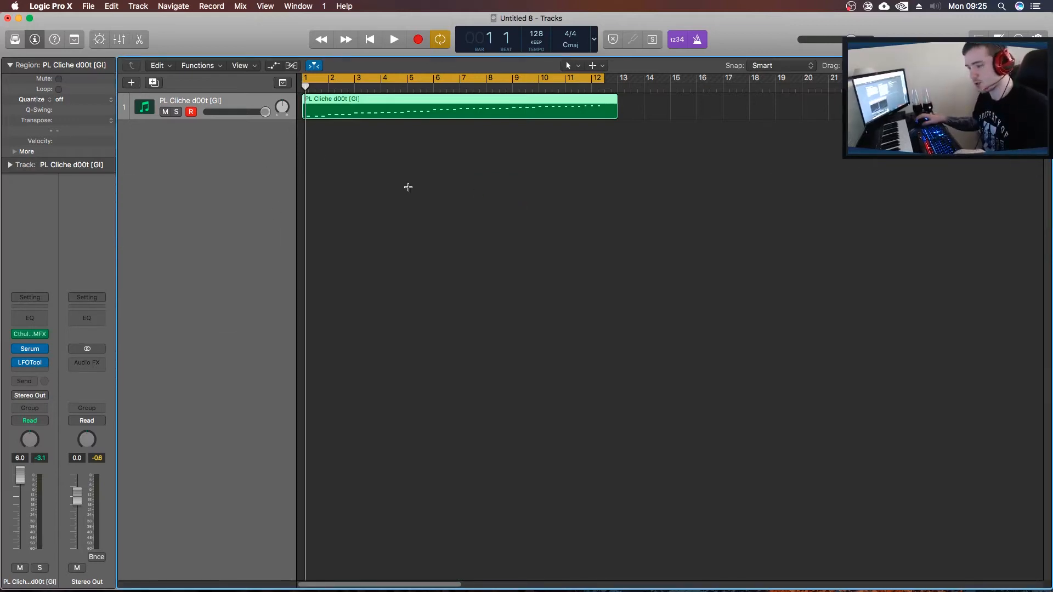
Create a second track with the PL Cliche d00t [GI] track's settings and remove Cthulhu from the new track.
key("super+d")
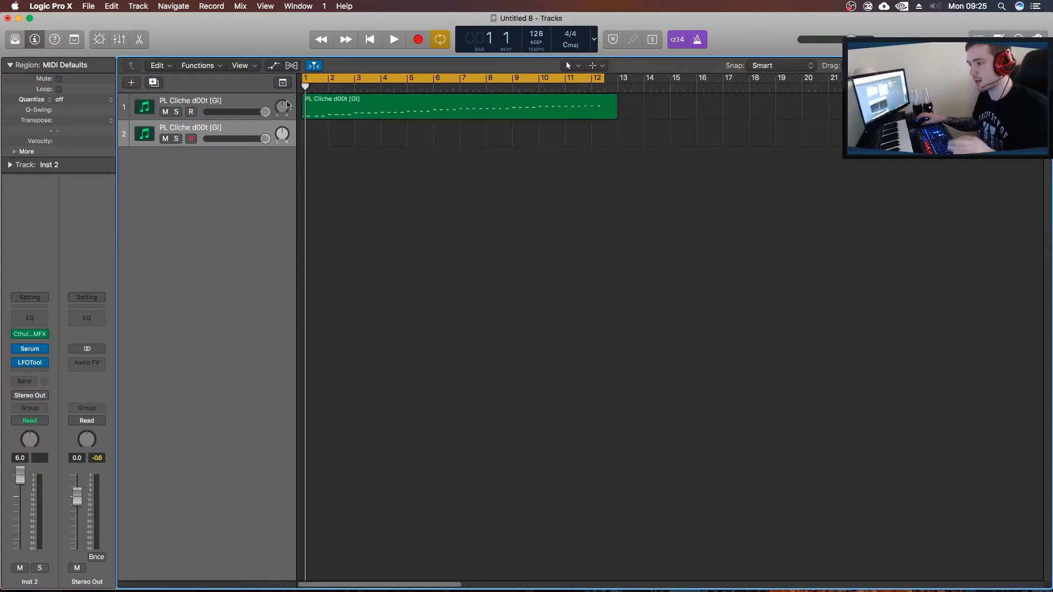
left_click(42, 334)
left_click(33, 350)
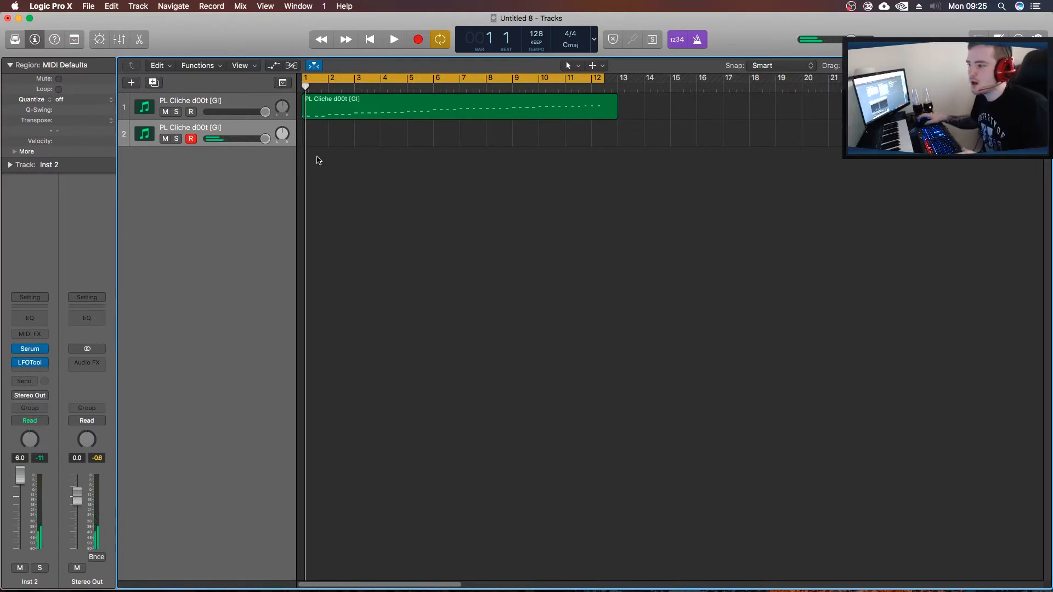
Extend the cycle range to about the middle of bar 15 and insert Midi FX Freeze after Cthulhu on the first track.
left_click(239, 112)
left_click_drag(601, 75, 690, 77)
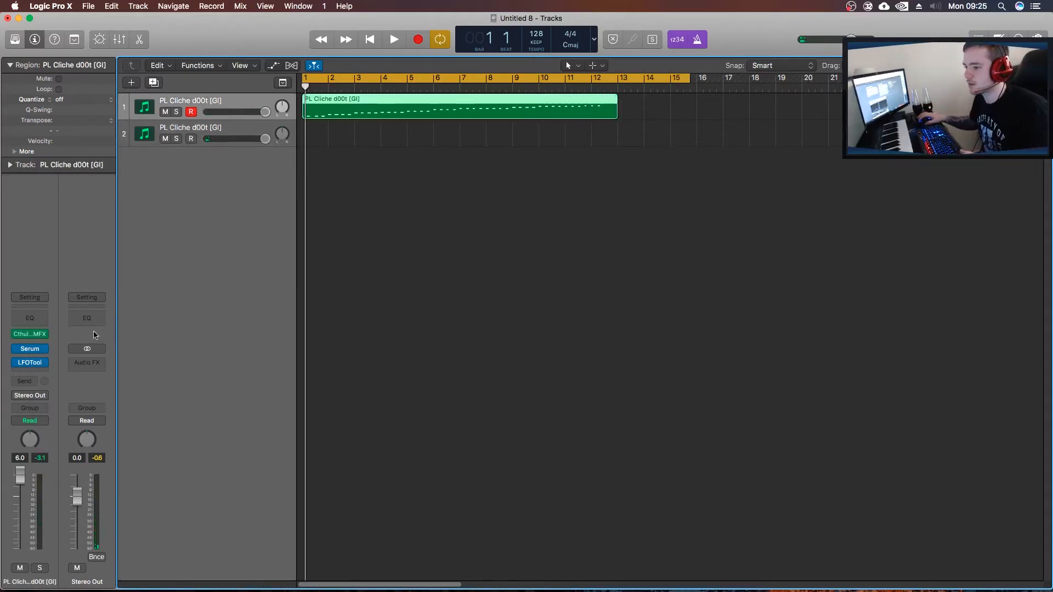
left_click(45, 335)
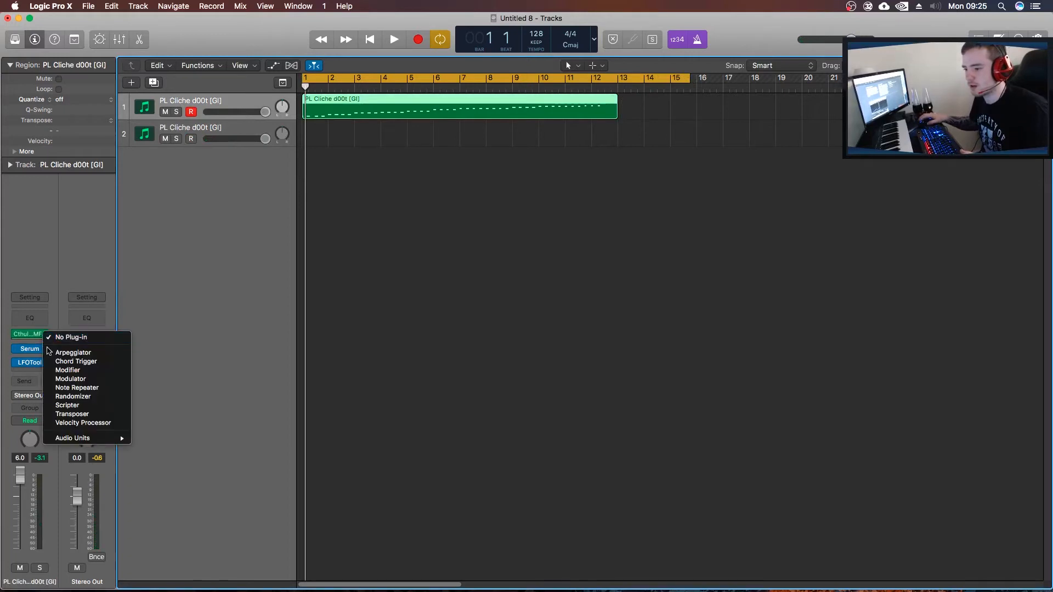
mouse_move(101, 439)
mouse_move(181, 439)
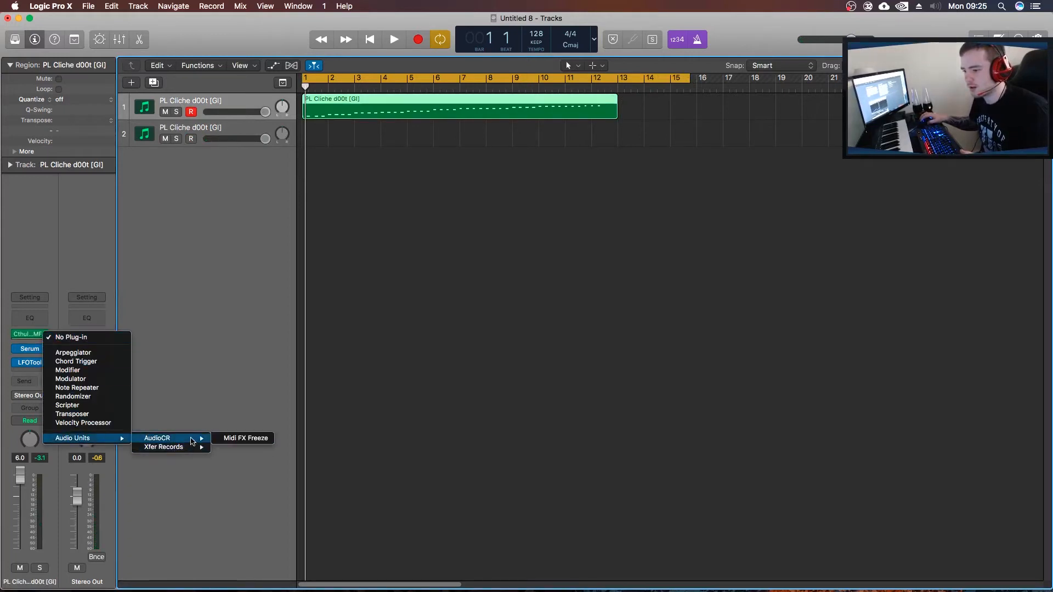
left_click(260, 439)
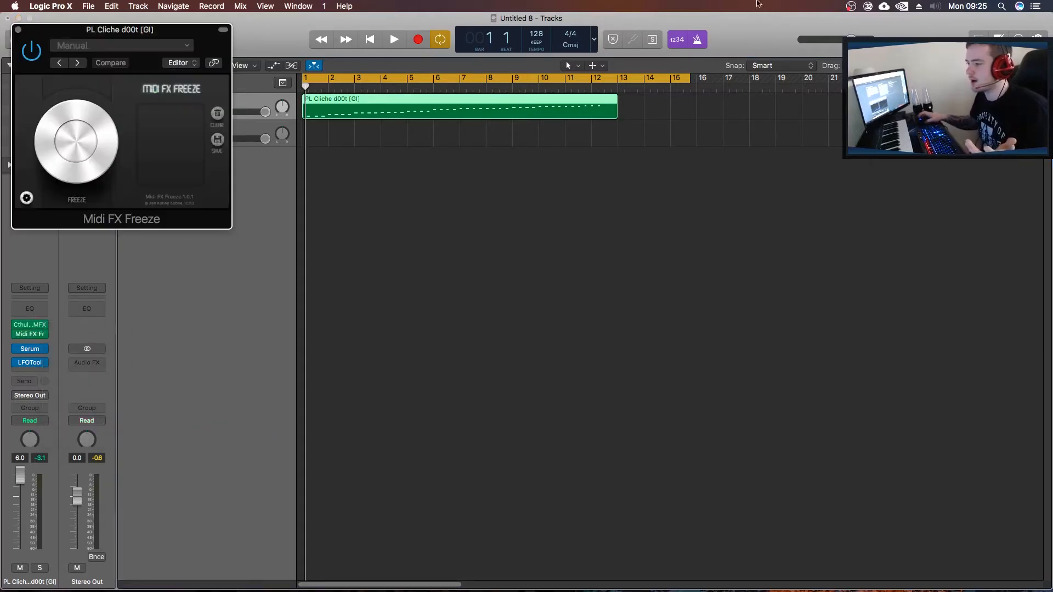
left_click_drag(100, 35, 528, 222)
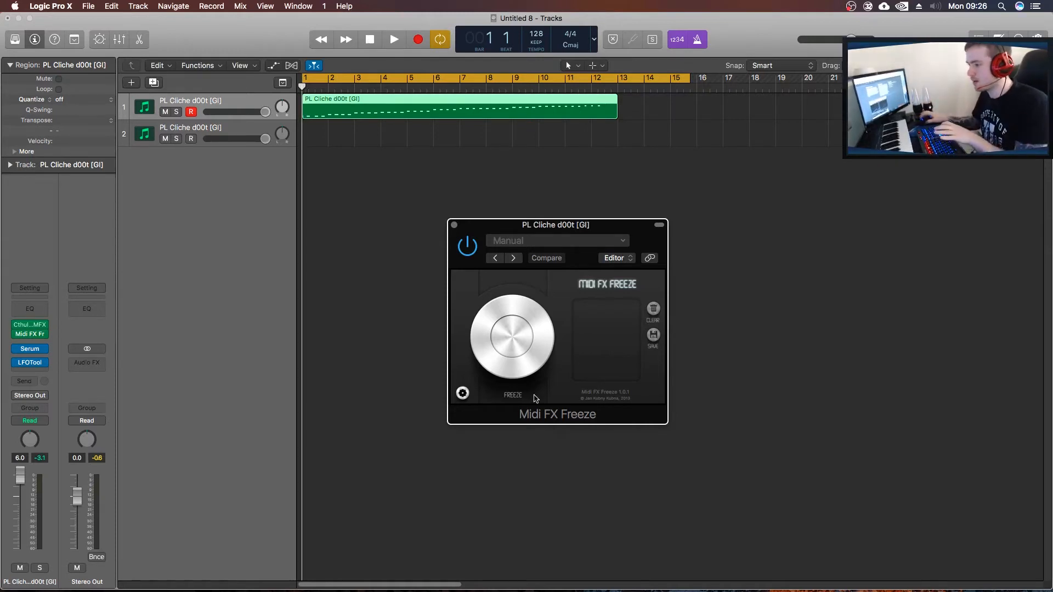
Arm Freeze in Midi FX Freeze and play the chord region from bar 1 to its end to capture the MIDI output.
left_click(518, 338)
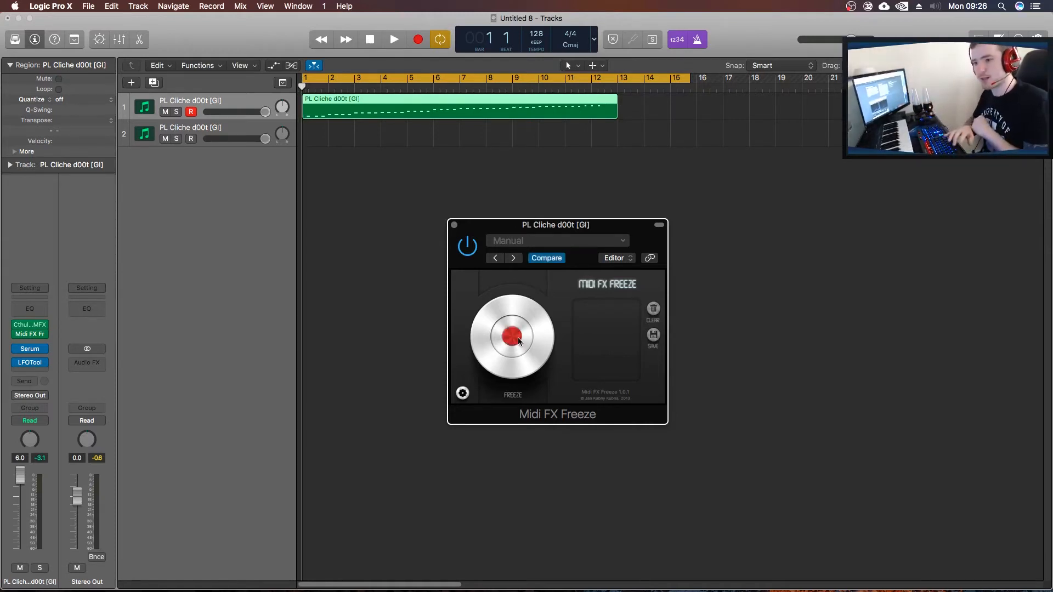
key("space")
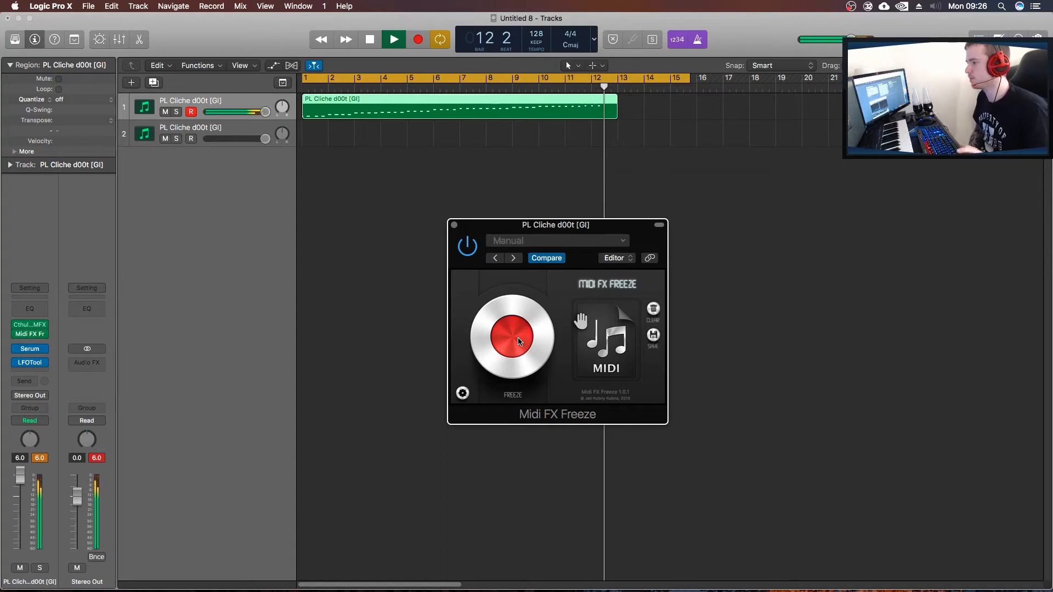
key("space")
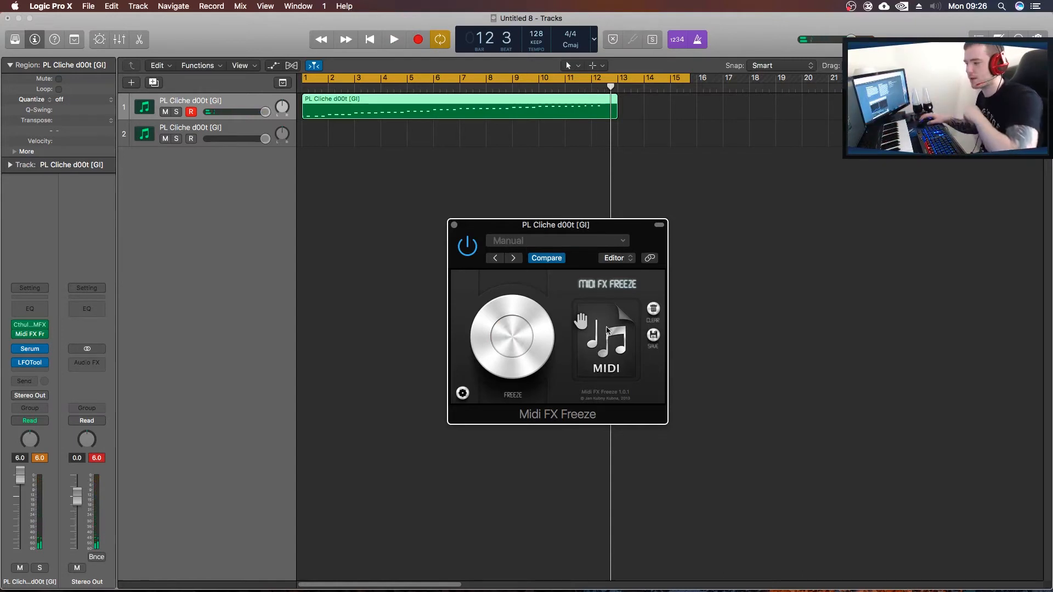
Place the captured MIDI on the second track at bar 1 without importing tempo and close the Midi FX Freeze window.
left_click_drag(609, 347, 315, 140)
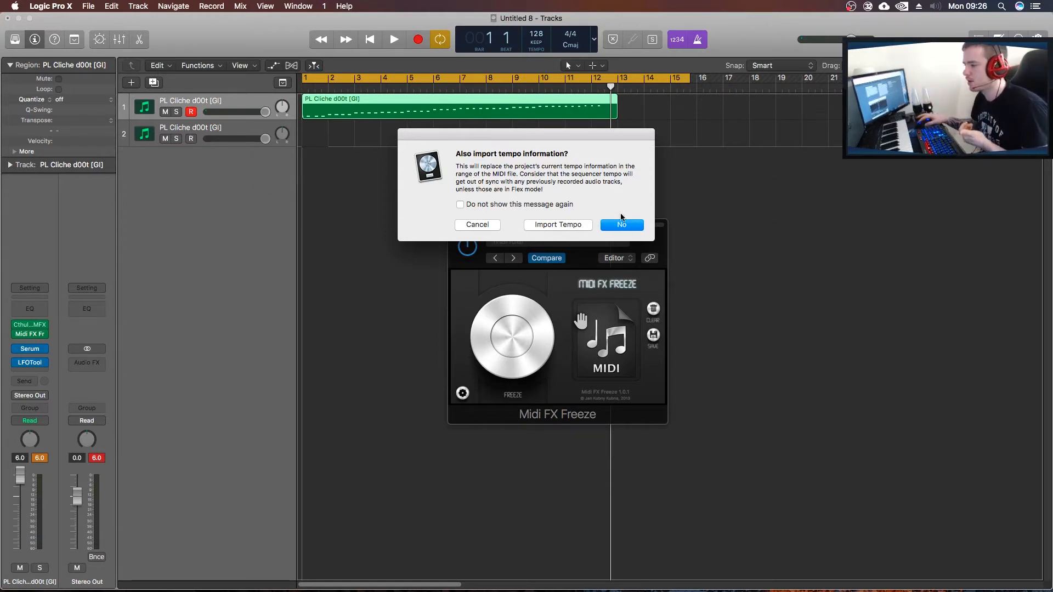
left_click(626, 225)
left_click(454, 226)
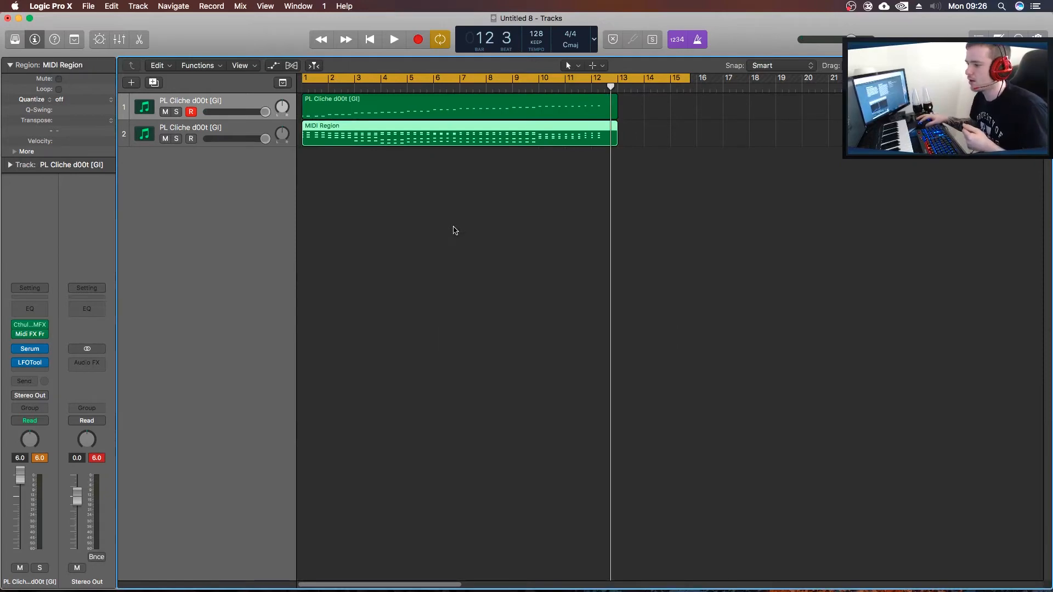
Examine the captured chord notes of the new MIDI region in an enlarged Piano Roll and close the editor.
double_click(448, 137)
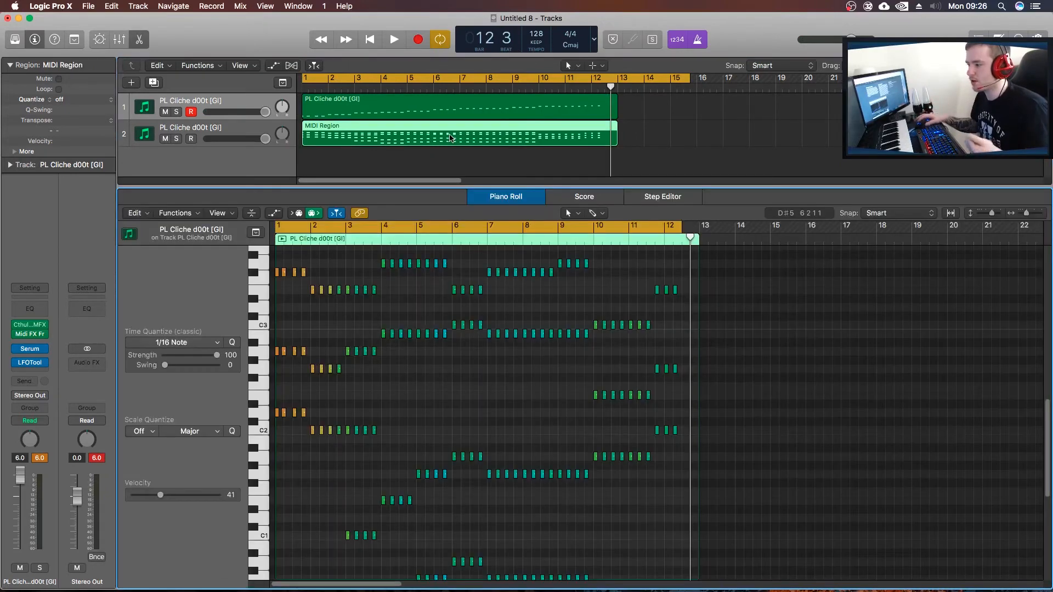
left_click_drag(592, 207, 565, 125)
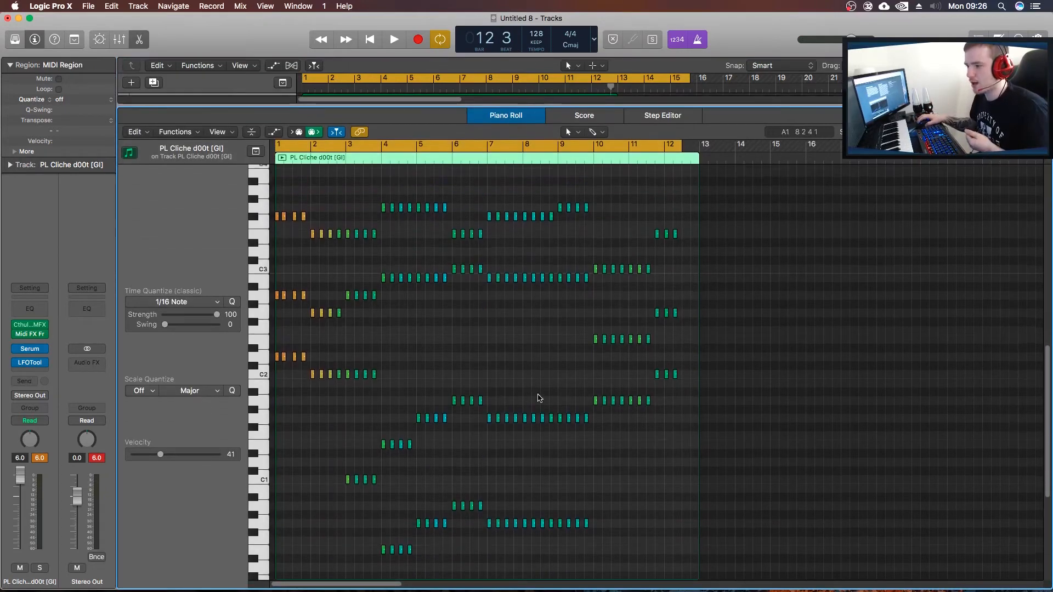
scroll(564, 443, "down", 2)
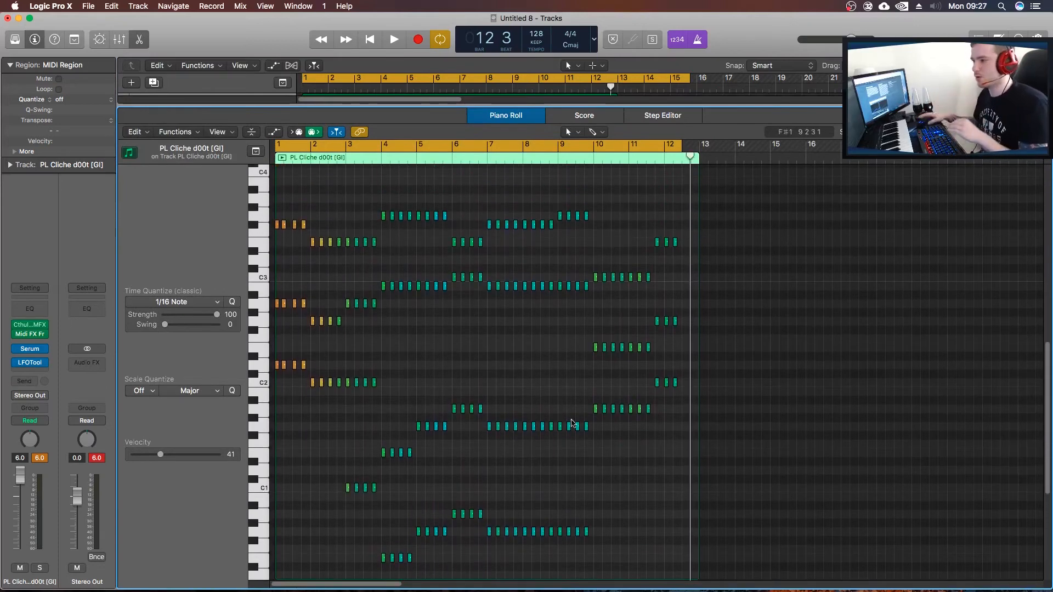
key("e")
Mute the first track, select the second track and start playback from the beginning.
left_click(165, 112)
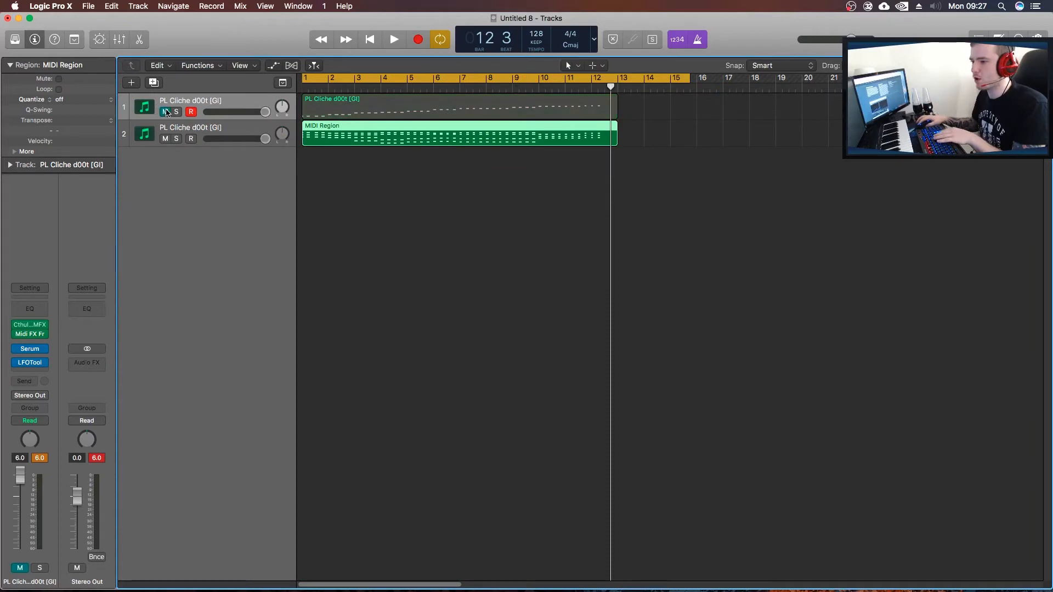
left_click(207, 133)
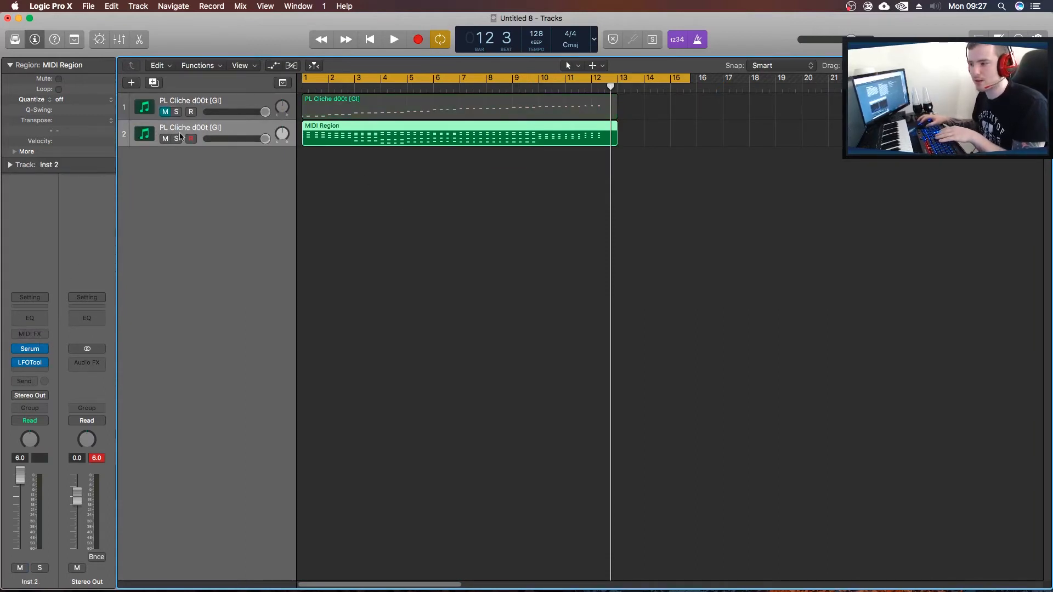
left_click(193, 104)
left_click(202, 131)
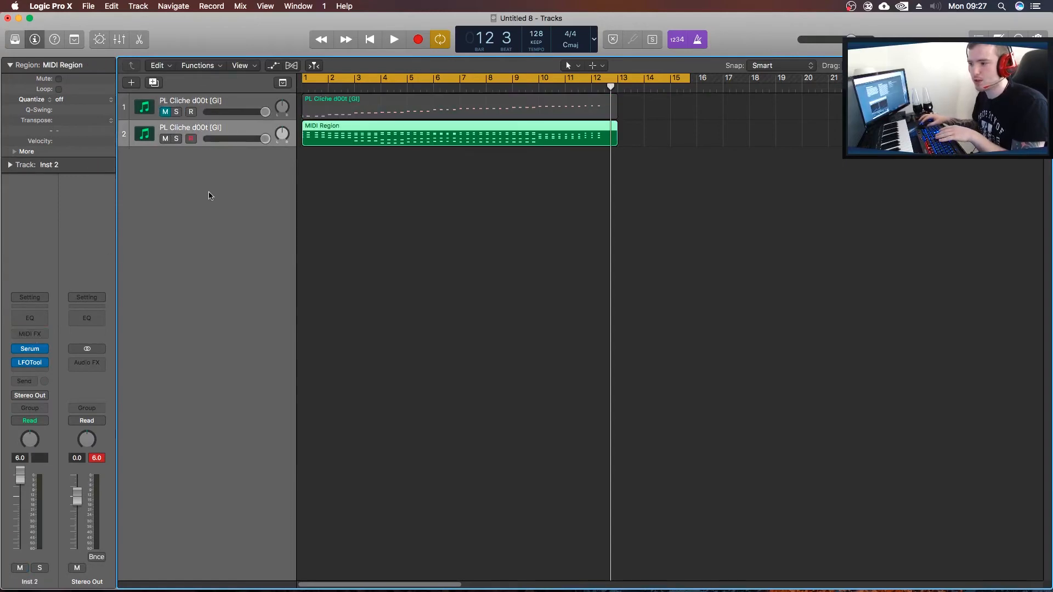
key("Return")
key("space")
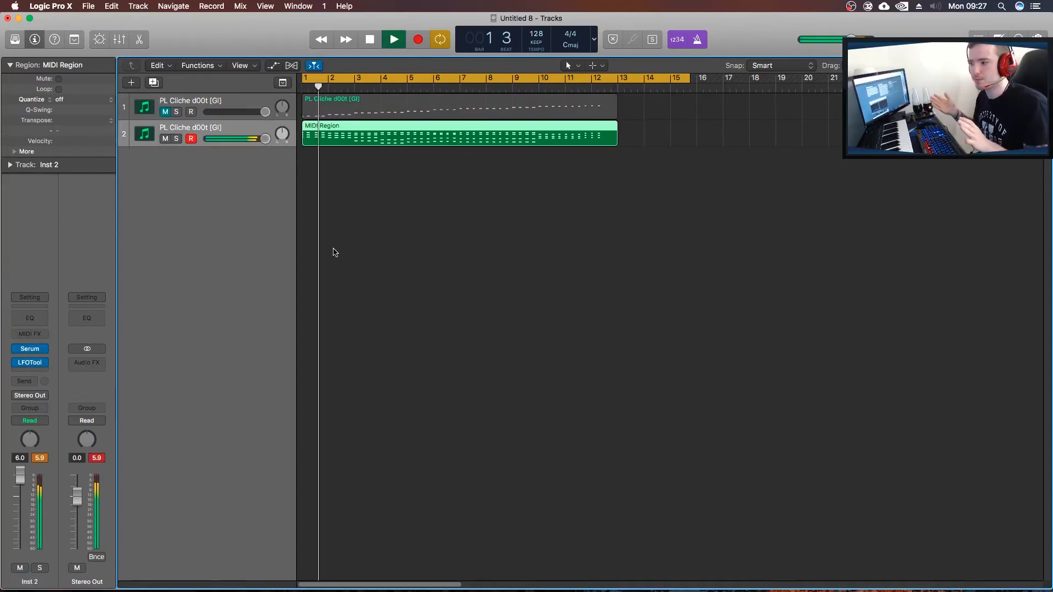
Follow the playing MIDI region's notes in the Piano Roll, stop playback and close the editor.
double_click(402, 139)
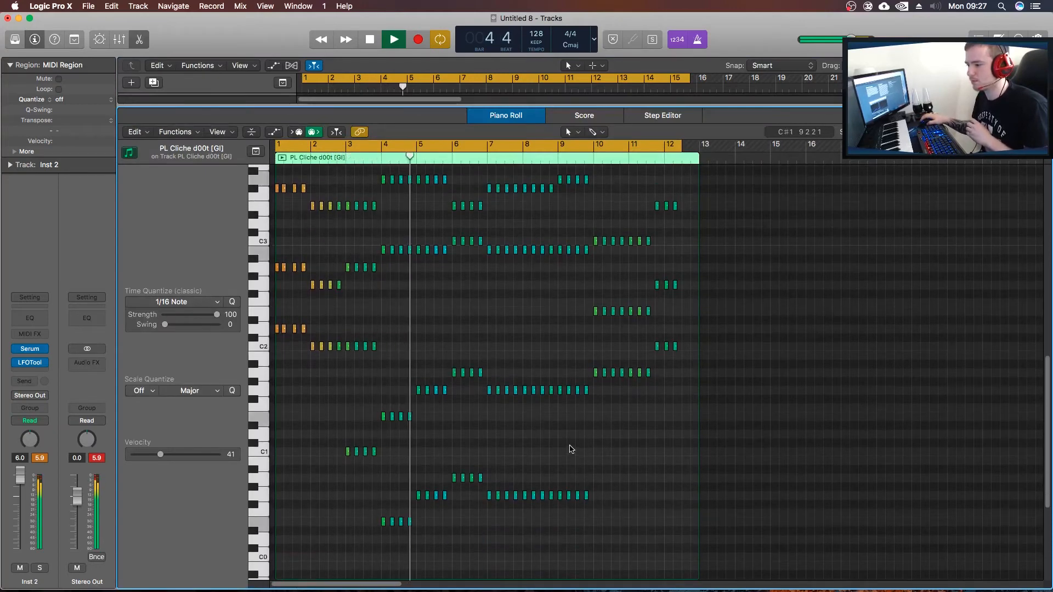
scroll(571, 449, "up", 1)
key("space")
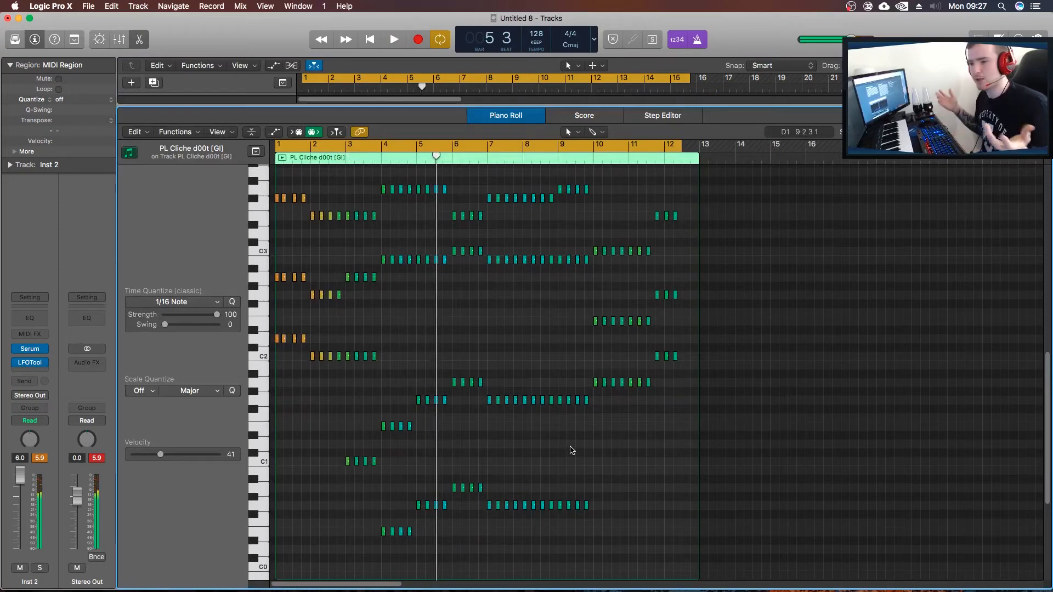
key("e")
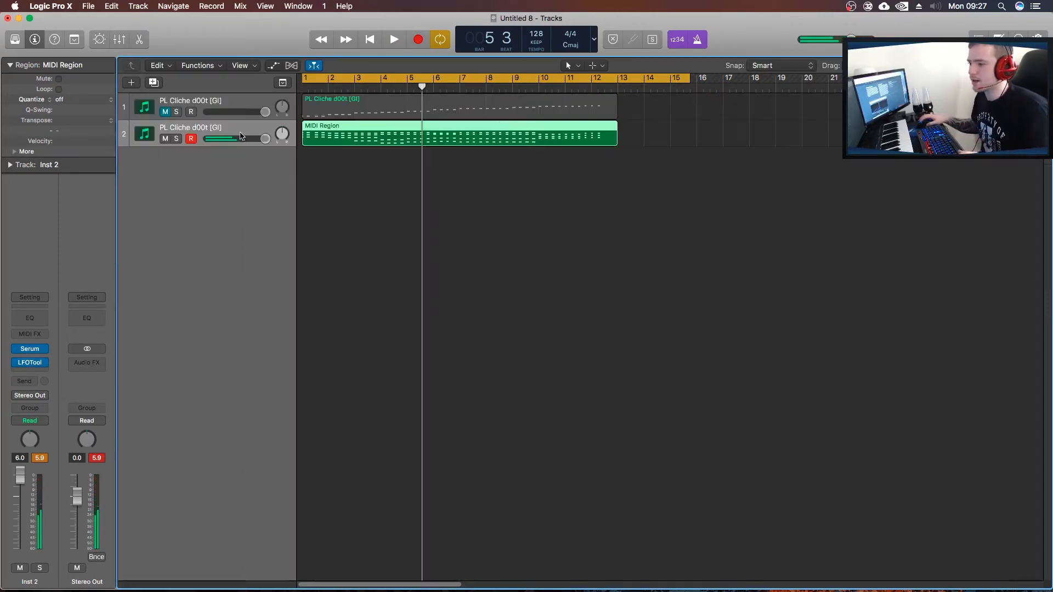
Replace Serum with Spire-1.1 as the instrument on the second track.
left_click(44, 349)
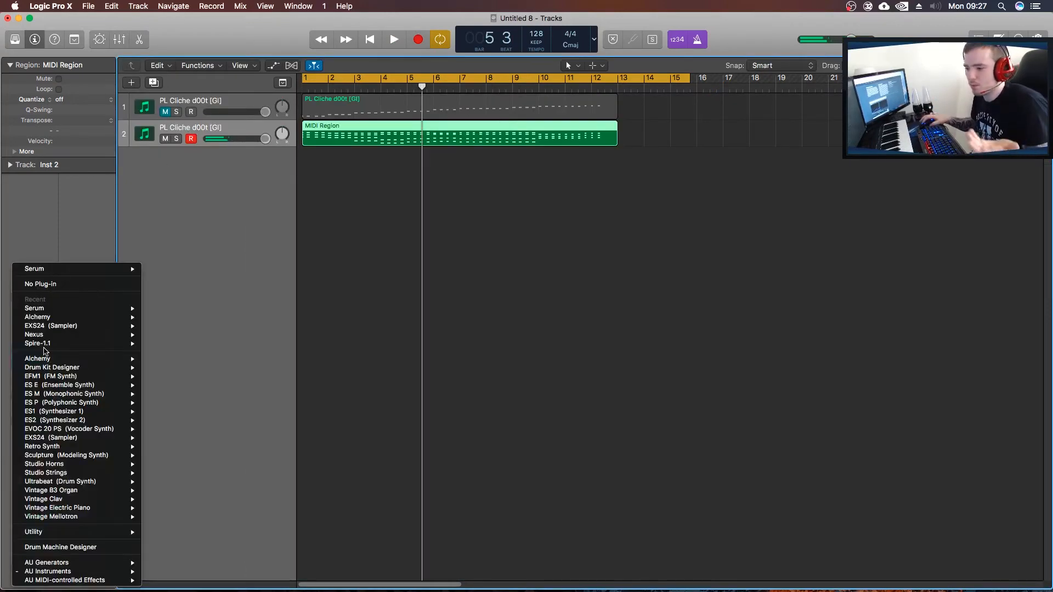
mouse_move(49, 343)
left_click(175, 355)
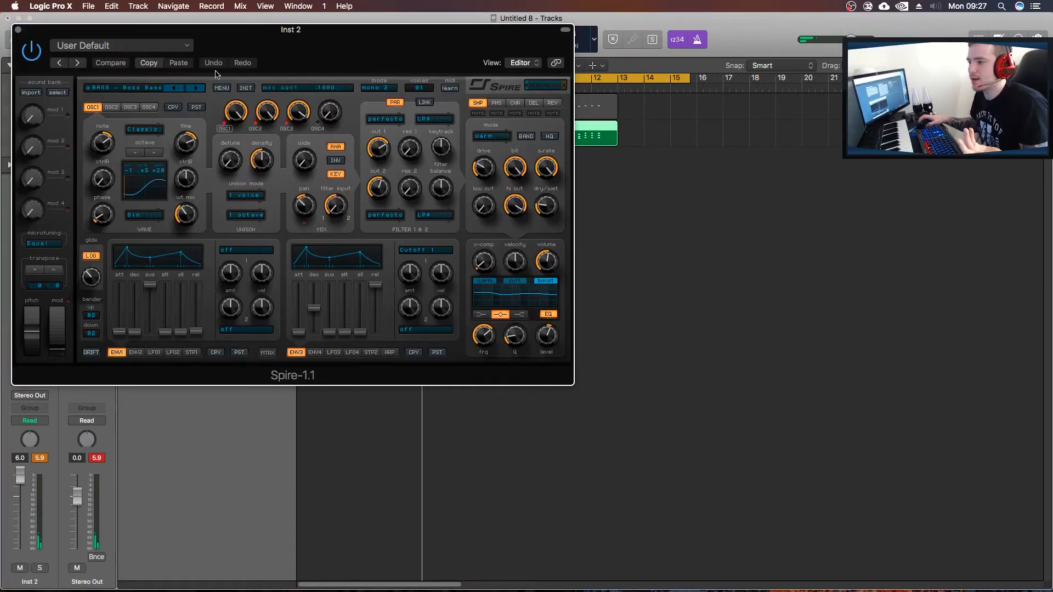
Load Spire's PLUCK - Big Room preset 109, advance to the following preset during playback and close the plug-in window.
left_click(154, 82)
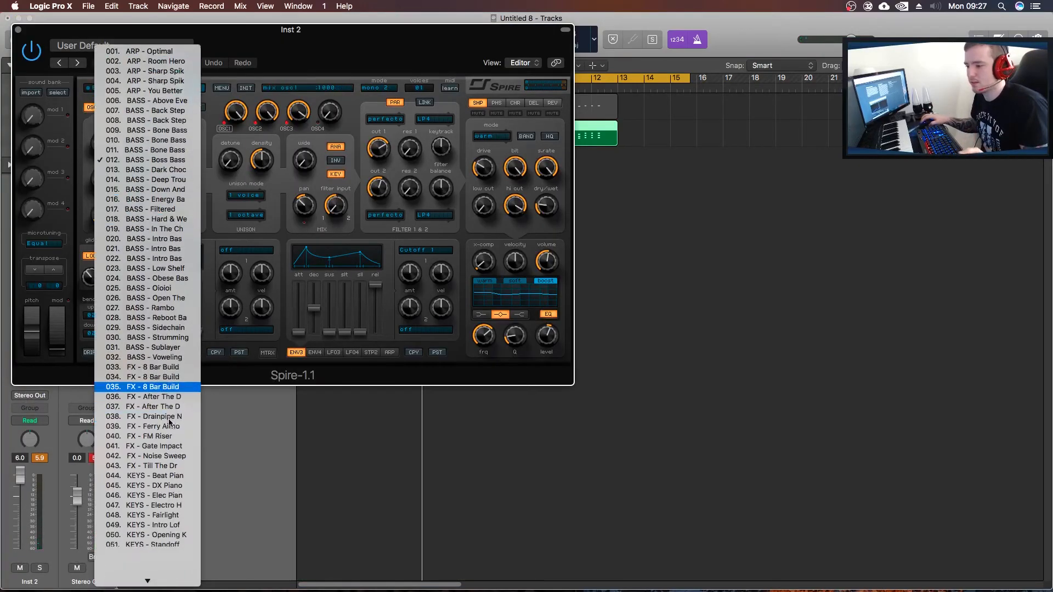
scroll(169, 422, "down", 15)
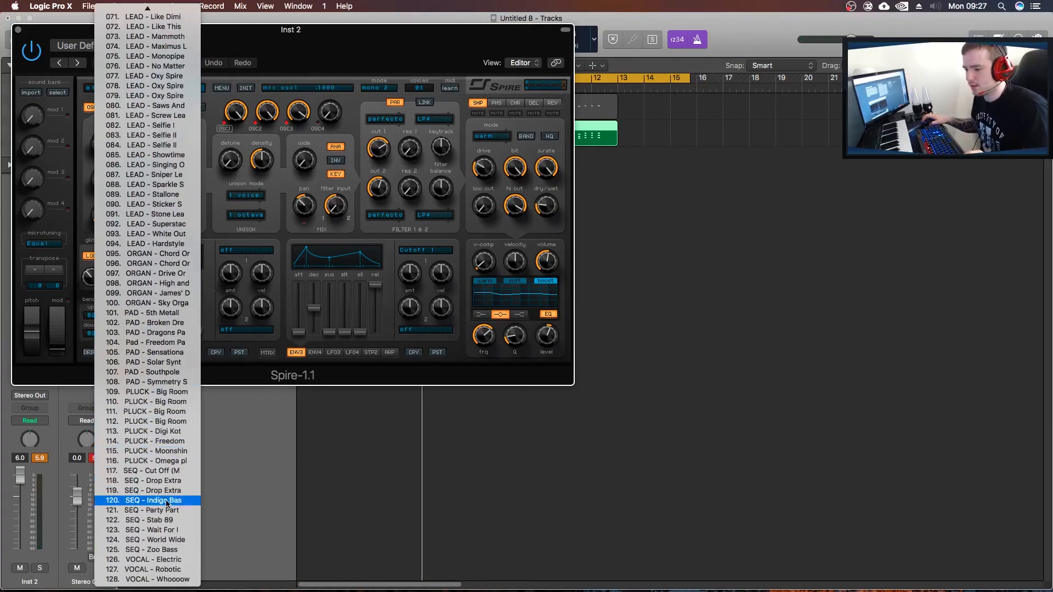
left_click(156, 392)
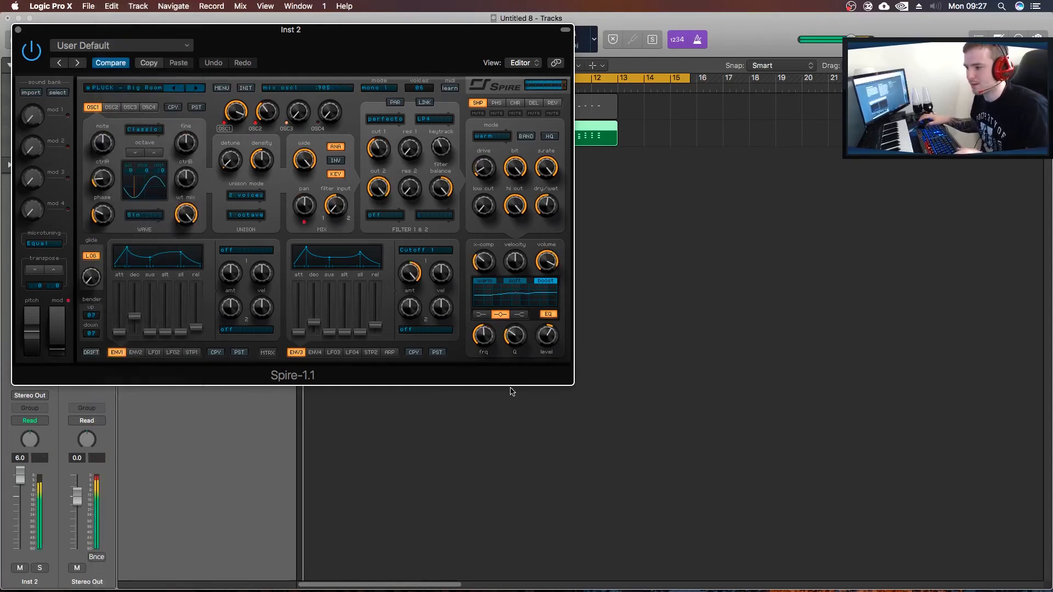
left_click_drag(303, 32, 592, 165)
left_click(484, 221)
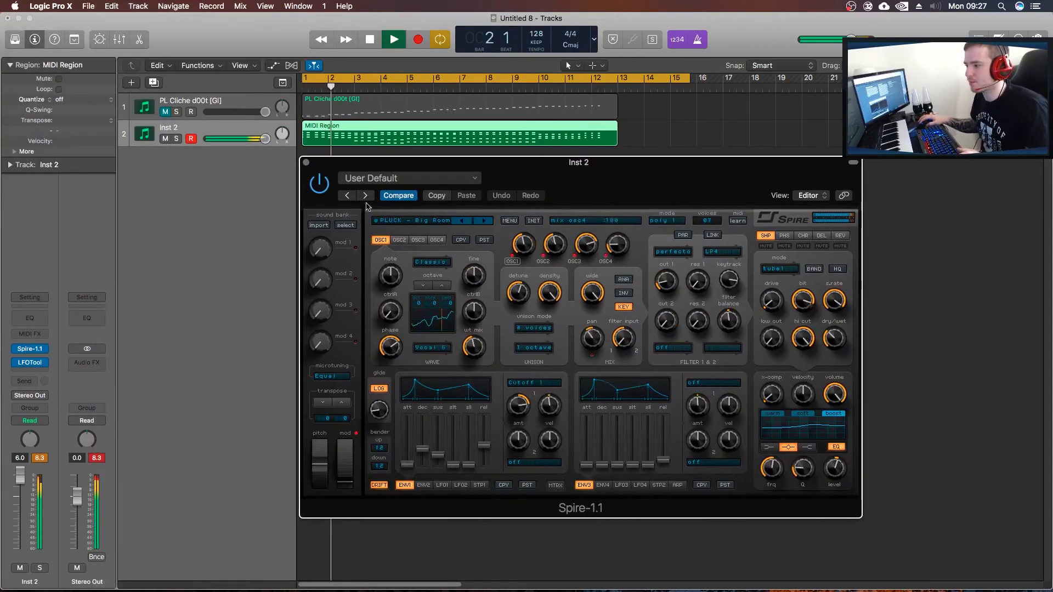
left_click(306, 162)
Open the MIDI region in the Piano Roll, stop playback and delete all chord notes in the first two bars.
double_click(383, 140)
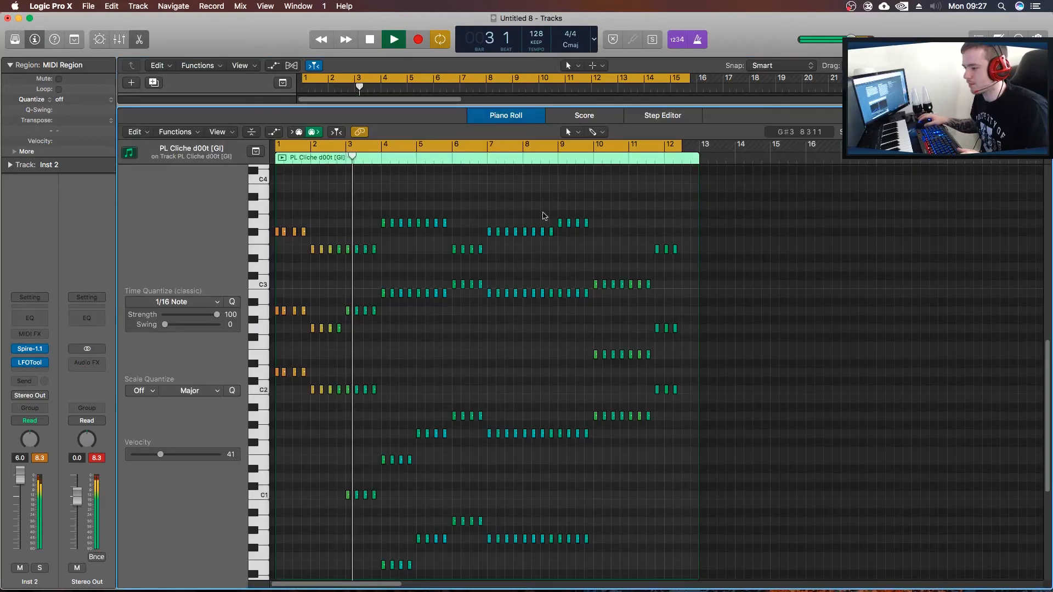
key("space")
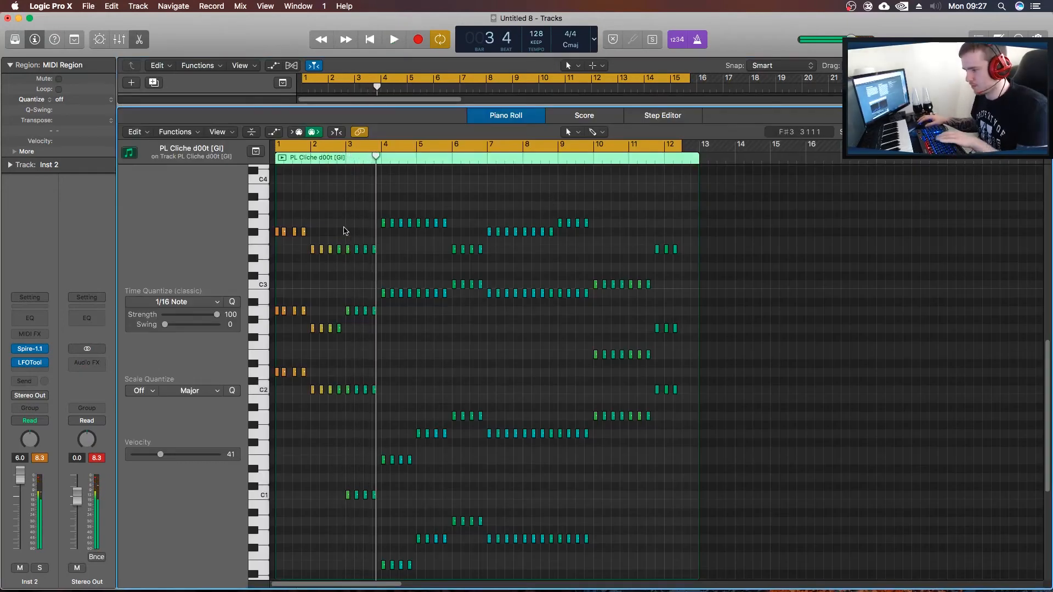
left_click_drag(343, 231, 268, 514)
key("Delete")
Move all remaining notes two bars earlier to start at bar 1 and lengthen them until neighbouring notes nearly touch.
left_click_drag(322, 186, 805, 581)
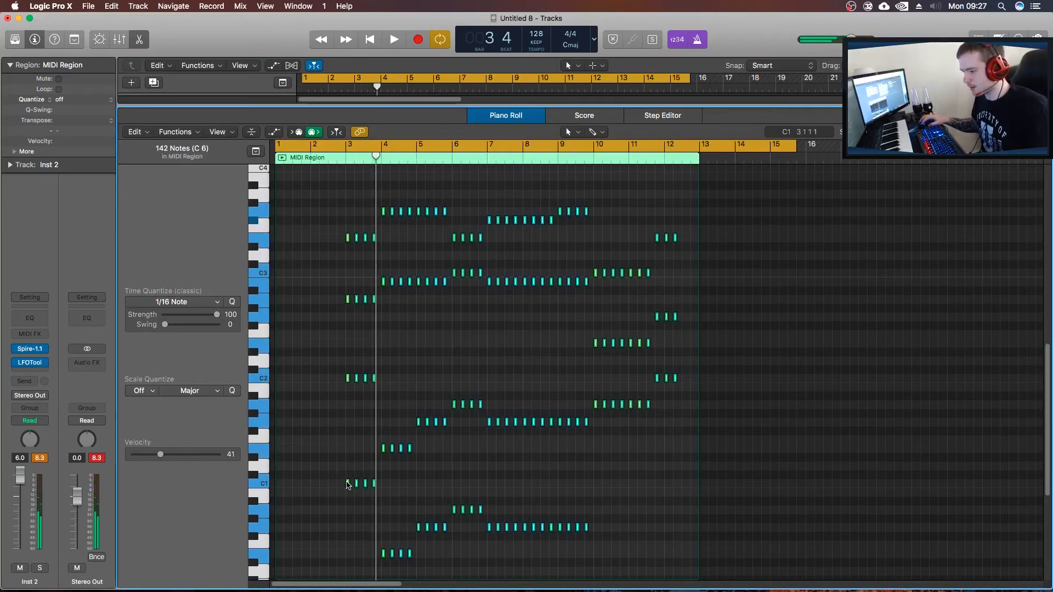
left_click_drag(347, 485, 276, 484)
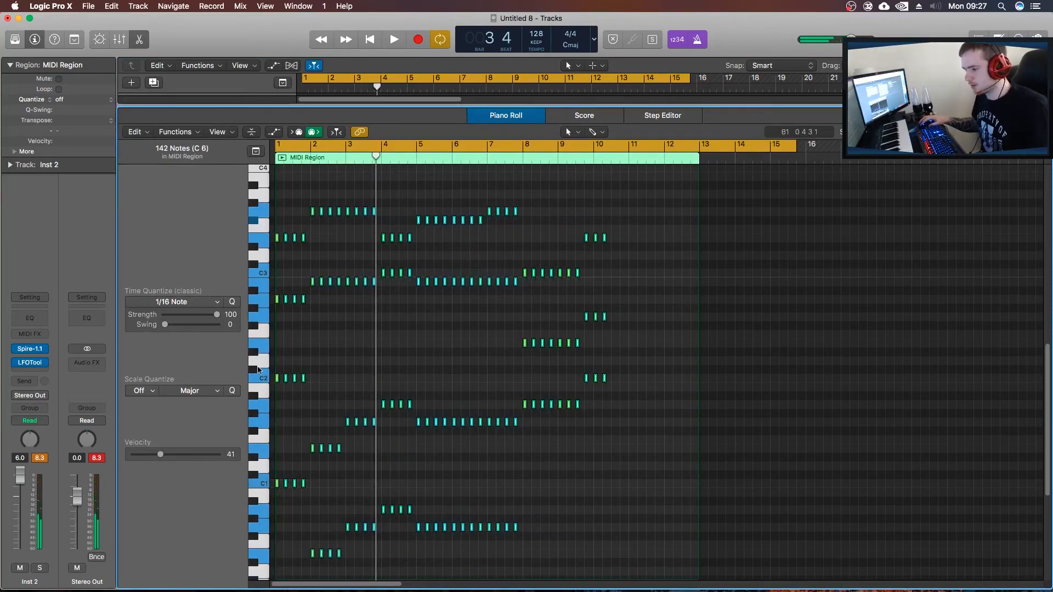
left_click_drag(276, 378, 283, 379)
Play back the shifted and lengthened chords and stop playback in bar 8.
key("space")
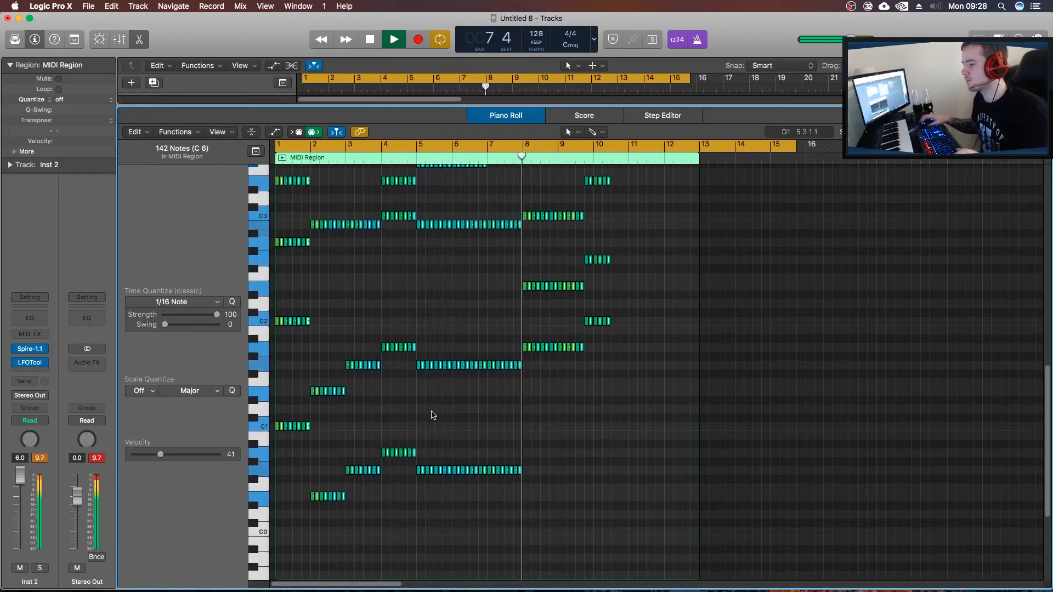
scroll(446, 398, "up", 3)
key("space")
Copy the lowest row of notes in the chord starting at bar 8 down one octave.
scroll(536, 466, "up", 3)
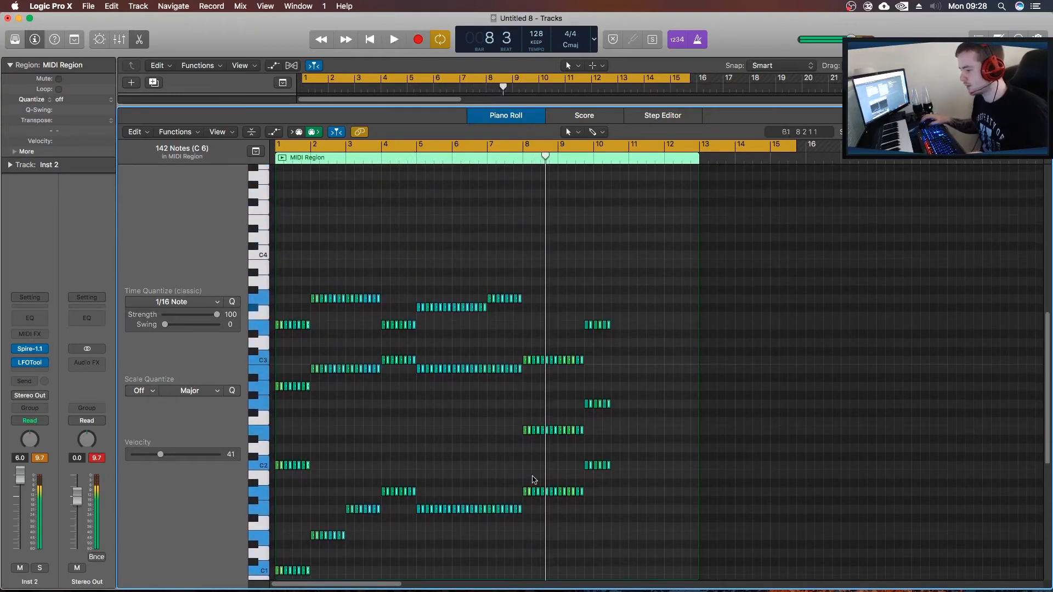
scroll(531, 477, "down", 8)
left_click_drag(524, 345, 606, 399)
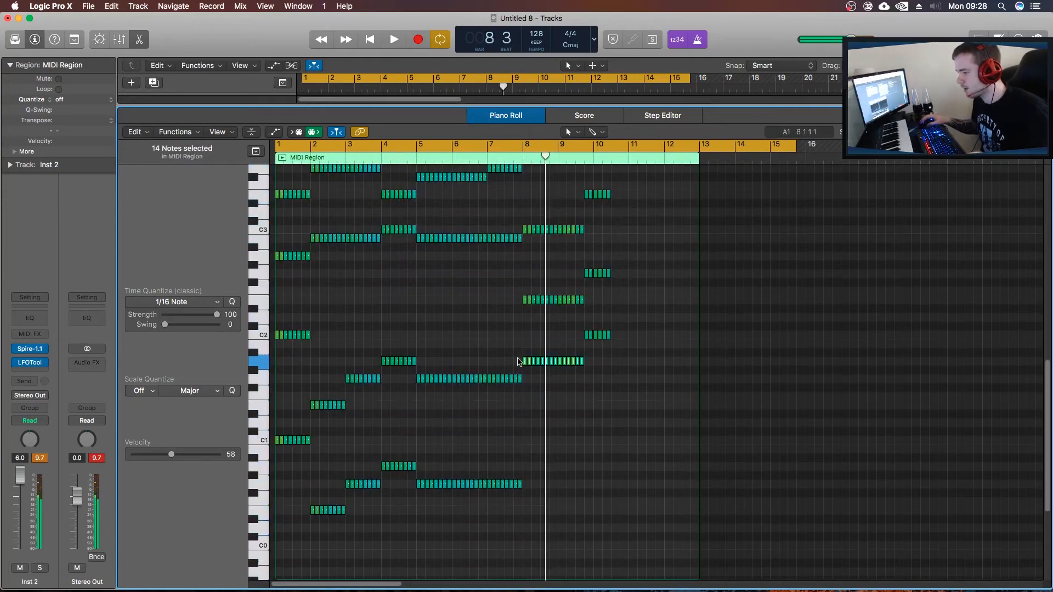
left_click_drag(527, 363, 526, 467)
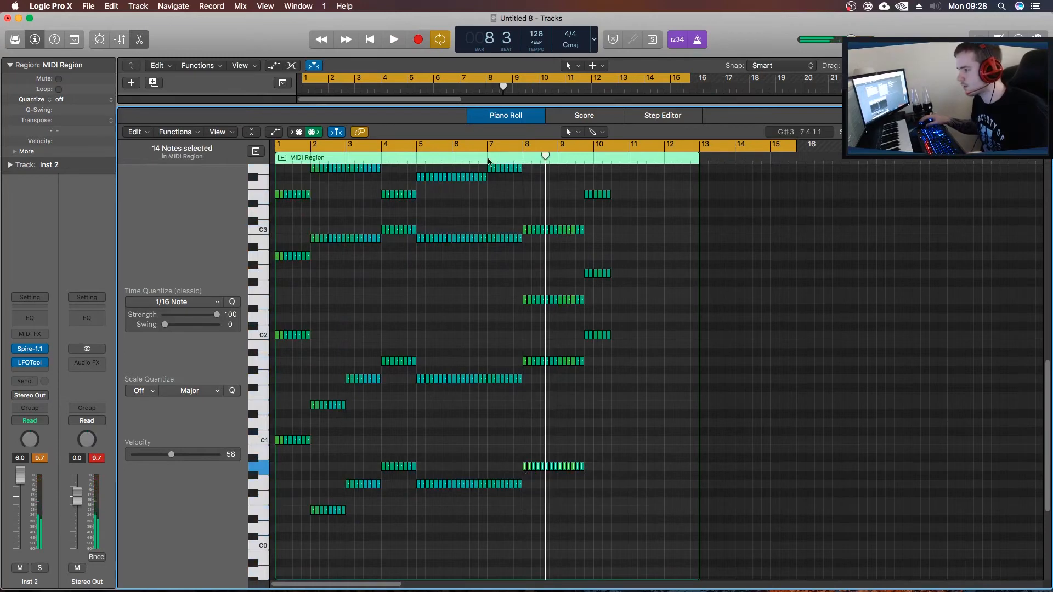
Resume playback from bar 8 to hear the chord with its added lower octave.
key("space")
scroll(454, 415, "up", 1)
scroll(454, 415, "up", 3)
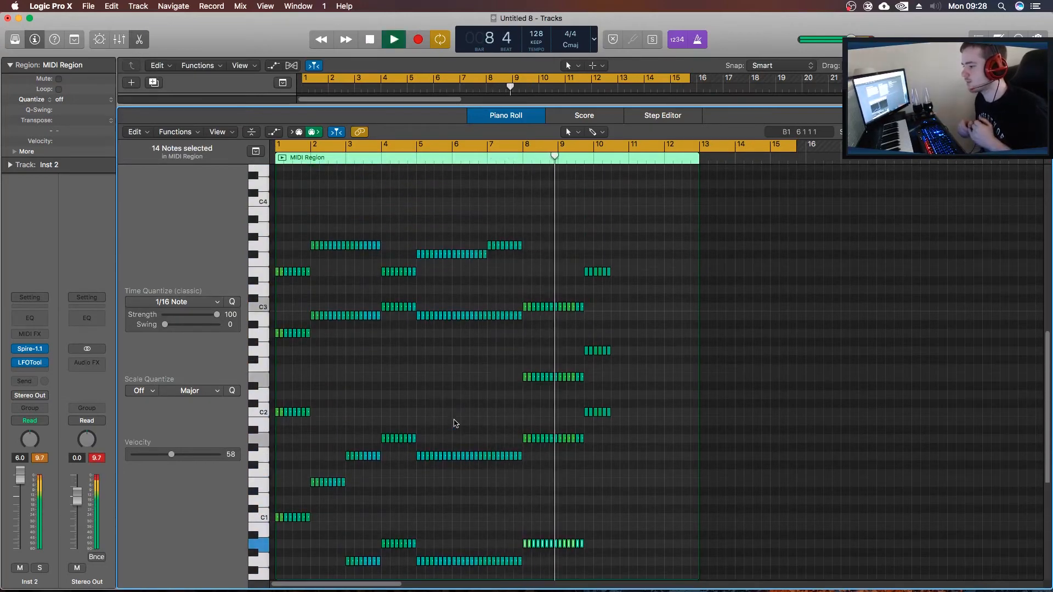
Stop playback and move the C3 notes from bar 9 onward up four semitones to E3.
key("space")
left_click_drag(597, 305, 562, 308)
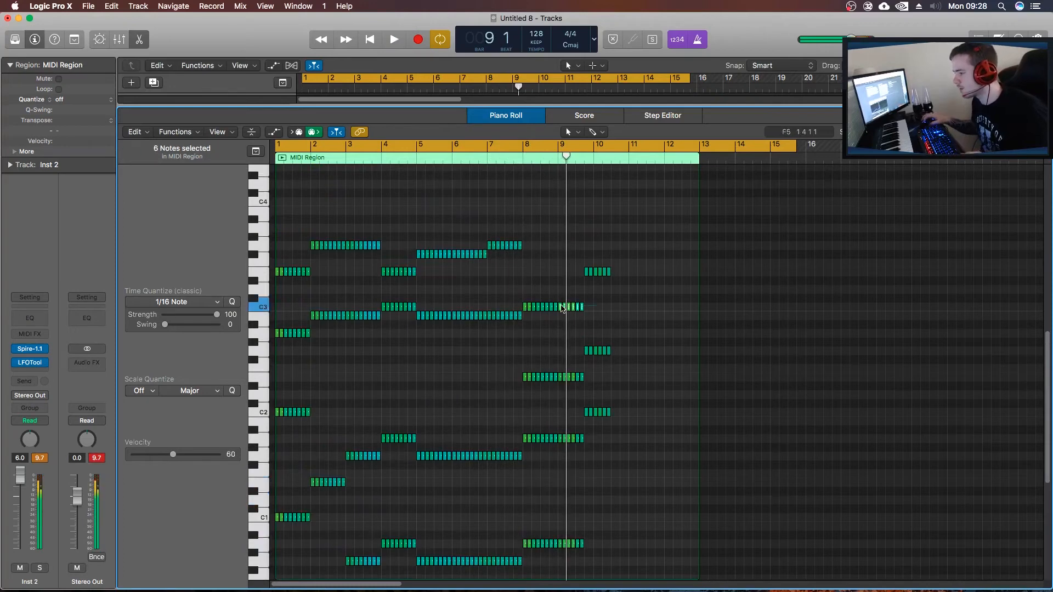
left_click_drag(560, 281, 561, 273)
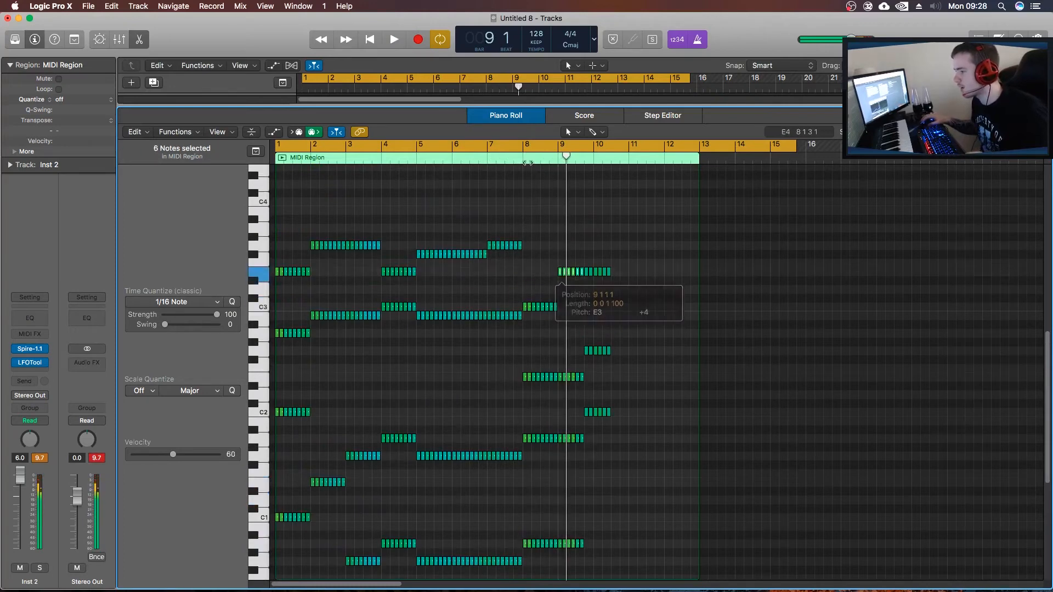
Play back the raised notes from bar 9 and stop playback in bar 10.
key("space")
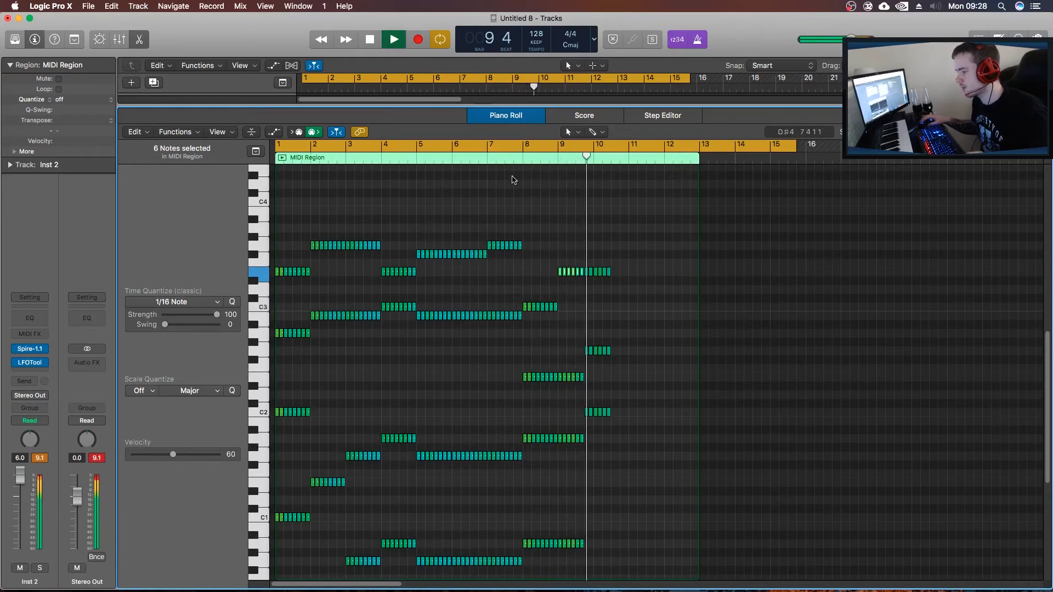
scroll(524, 322, "down", 5)
key("space")
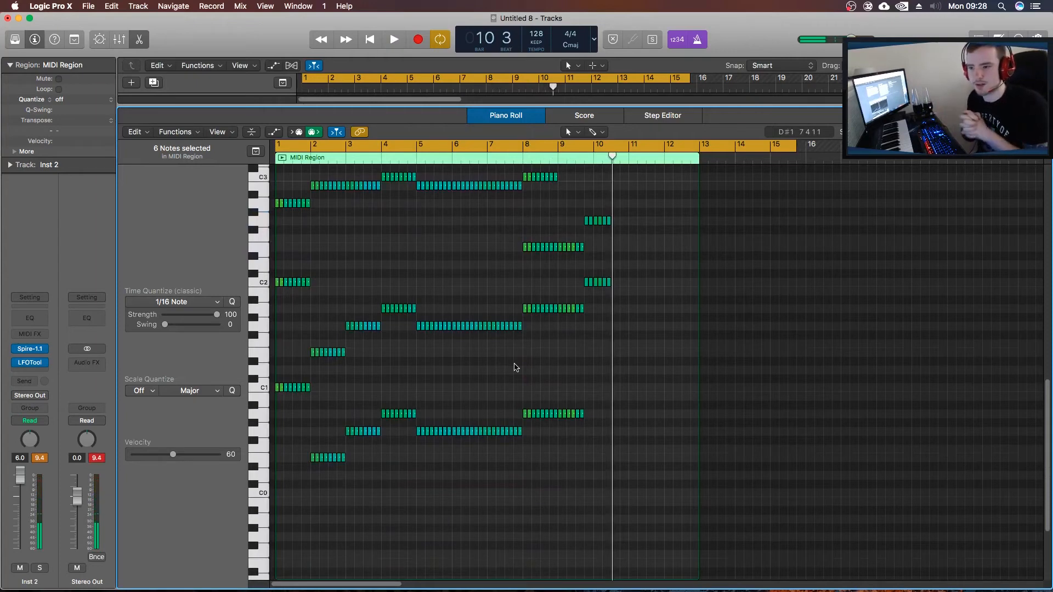
Close the piano roll and shorten the MIDI region on Inst 2 to end with its last notes in bar 10.
key("Return")
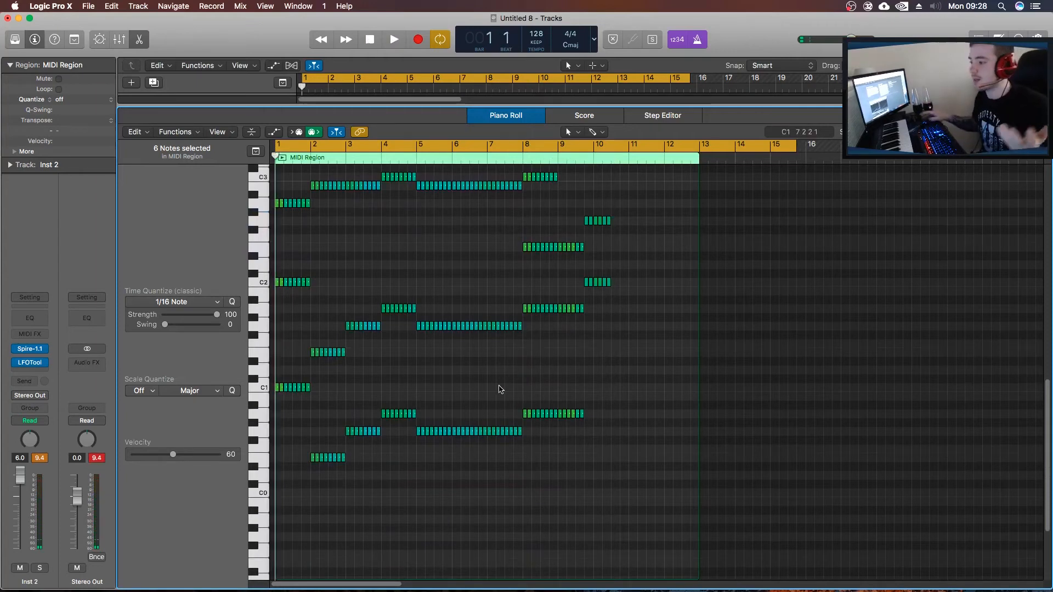
left_click(518, 114)
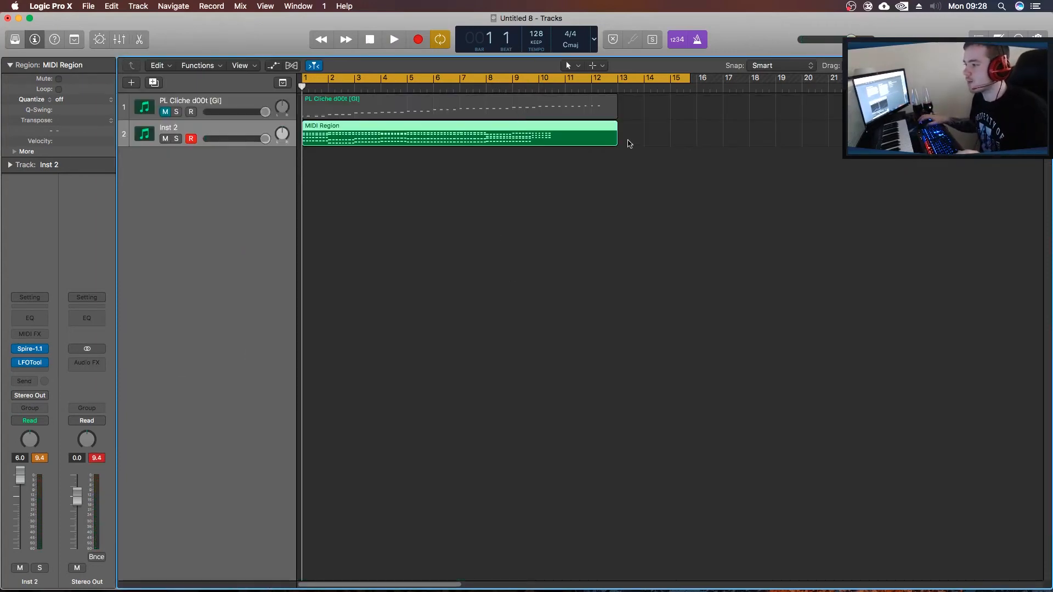
left_click_drag(615, 139, 550, 139)
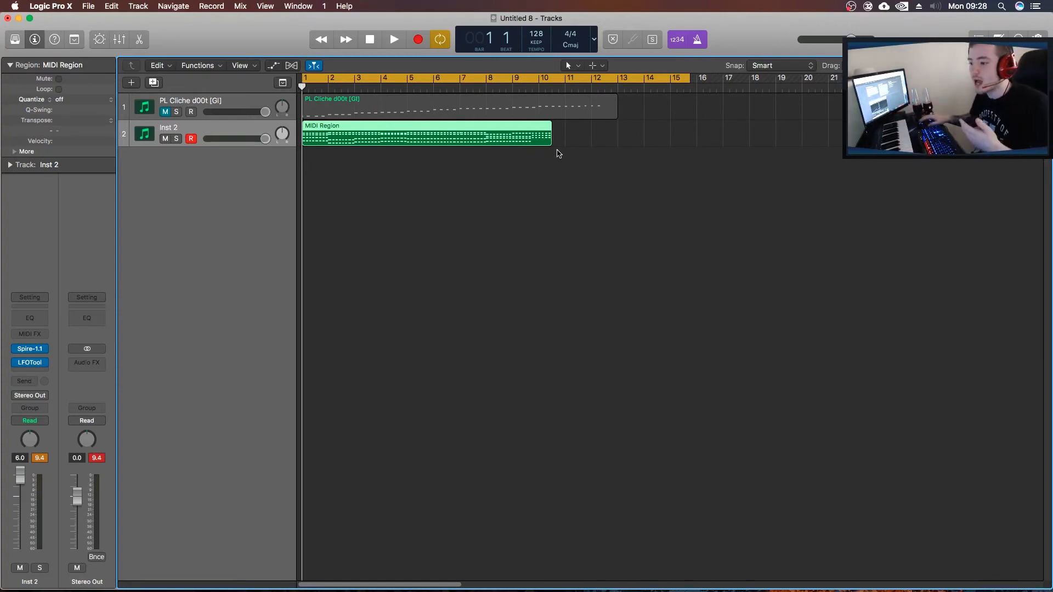
Open Cthulhu on the PL Cliche d00t [GI] track and examine its ADSR_Sounds_M.C.A_EDM_Chords_Presets list.
left_click(204, 107)
mouse_move(32, 331)
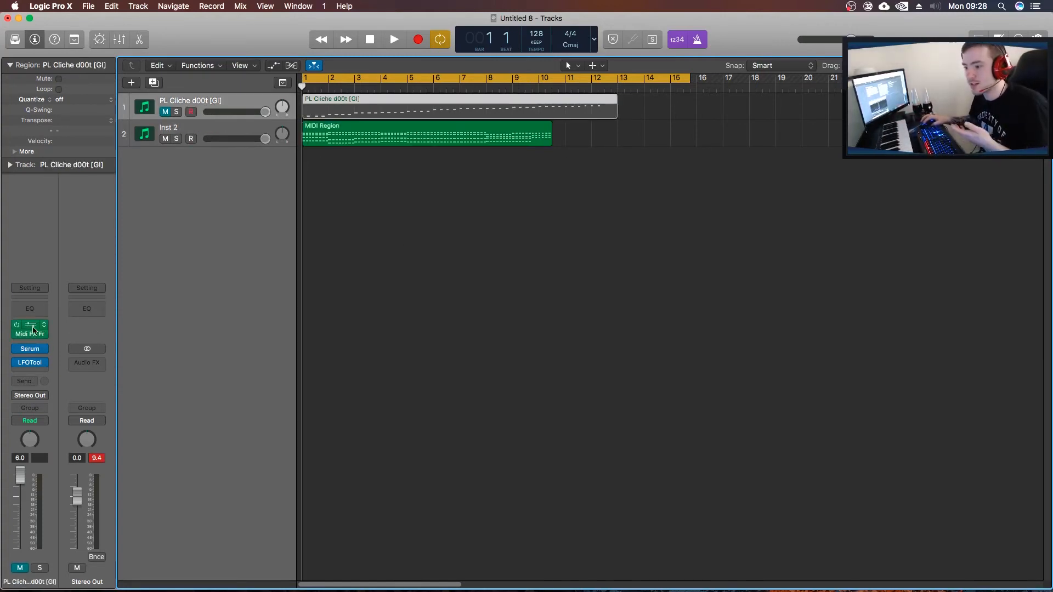
left_click(33, 330)
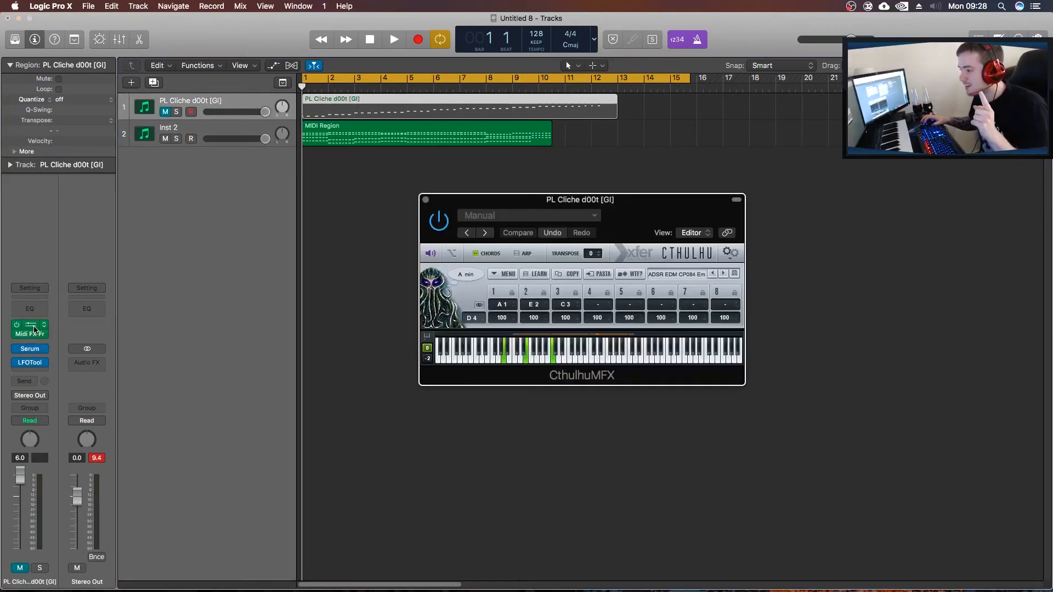
left_click(701, 275)
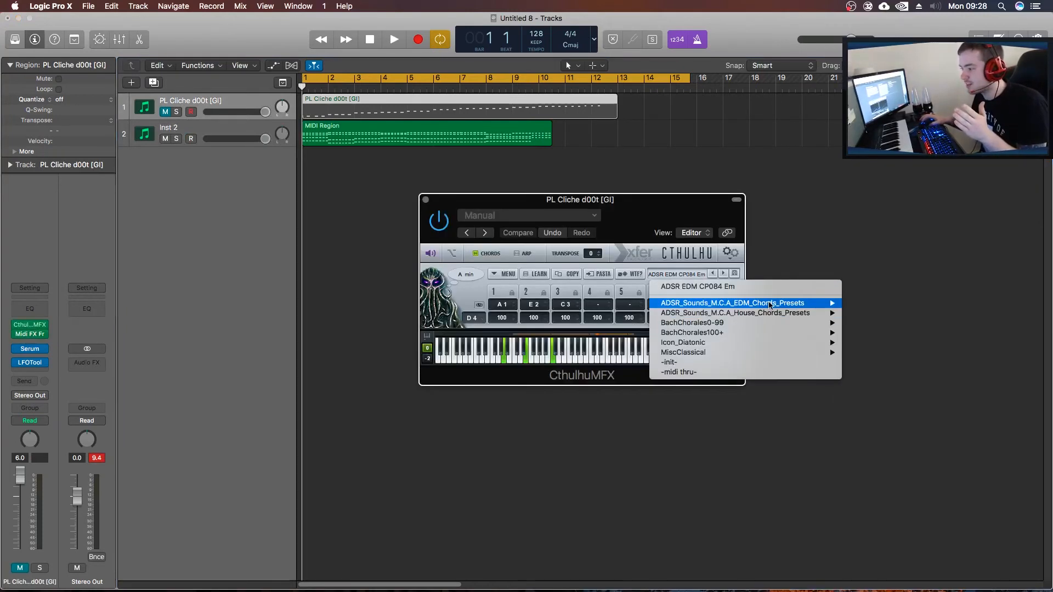
mouse_move(796, 304)
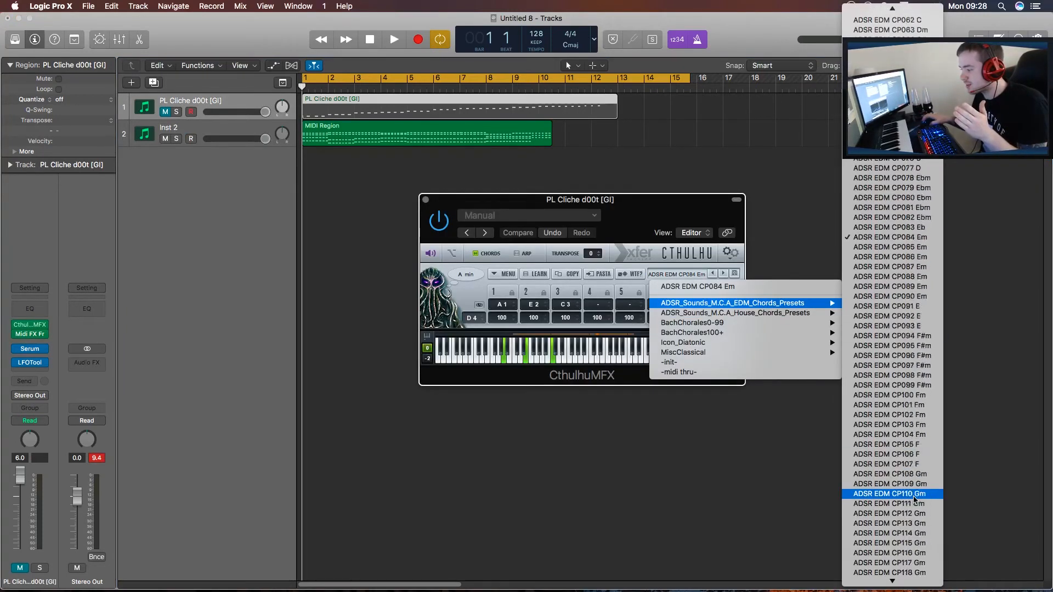
scroll(915, 498, "down", 5)
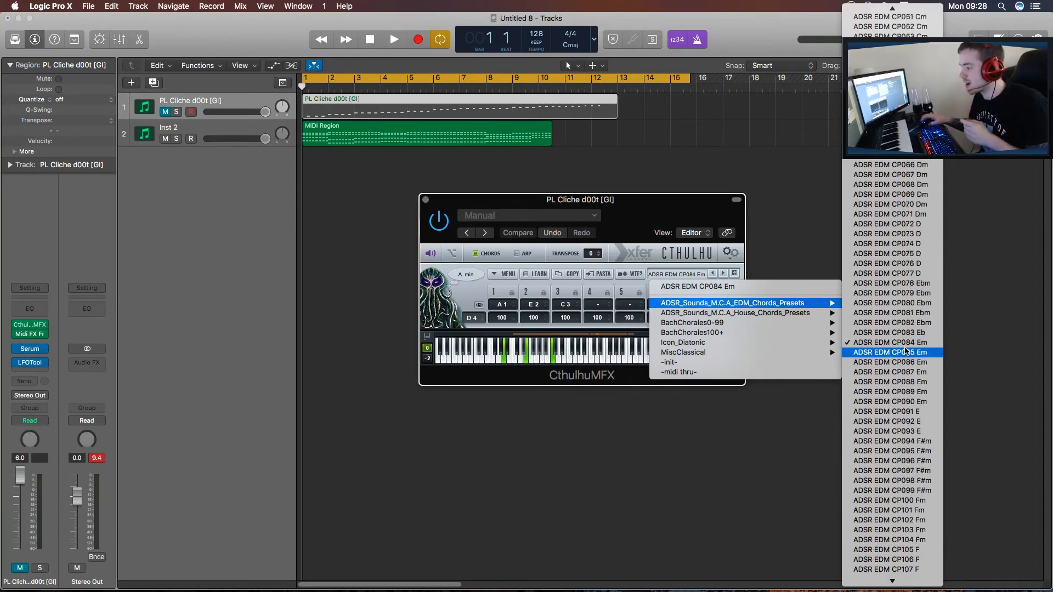
scroll(908, 139, "up", 6)
scroll(893, 308, "down", 9)
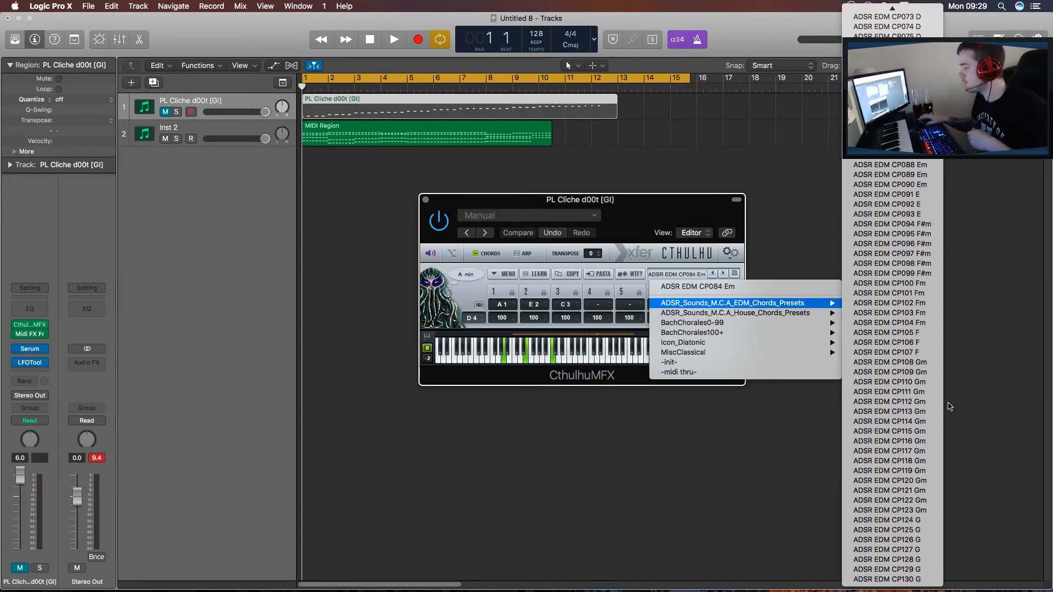
Close the preset list and delete the MIDI region on the PL Cliche d00t [GI] track.
left_click(437, 125)
left_click(437, 112)
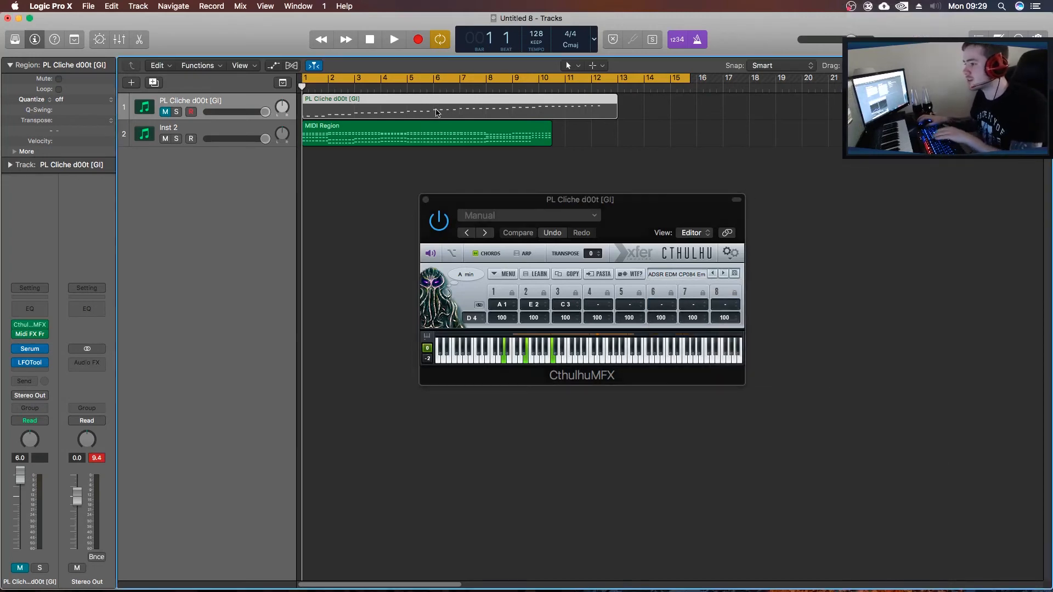
key("Delete")
Try the chord preset ADSR EDM CP099 F#m in Cthulhu.
left_click(705, 274)
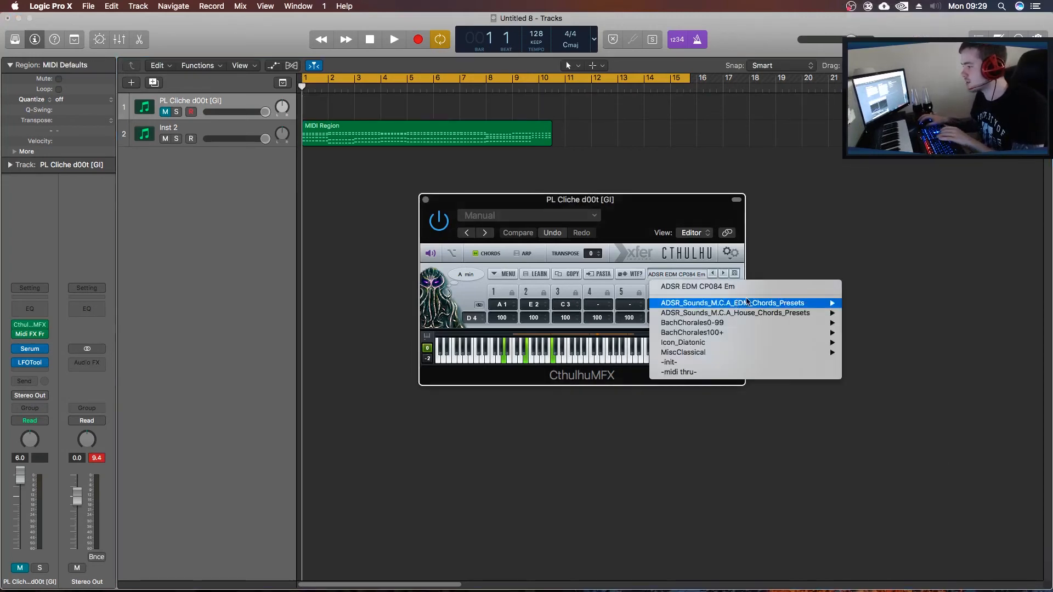
scroll(917, 349, "down", 20)
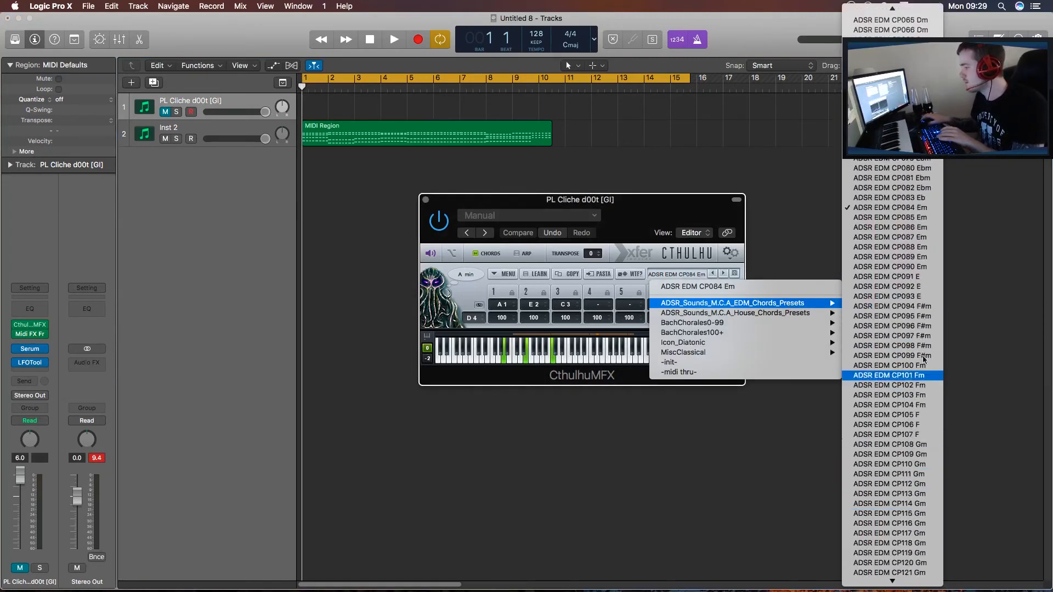
left_click(905, 355)
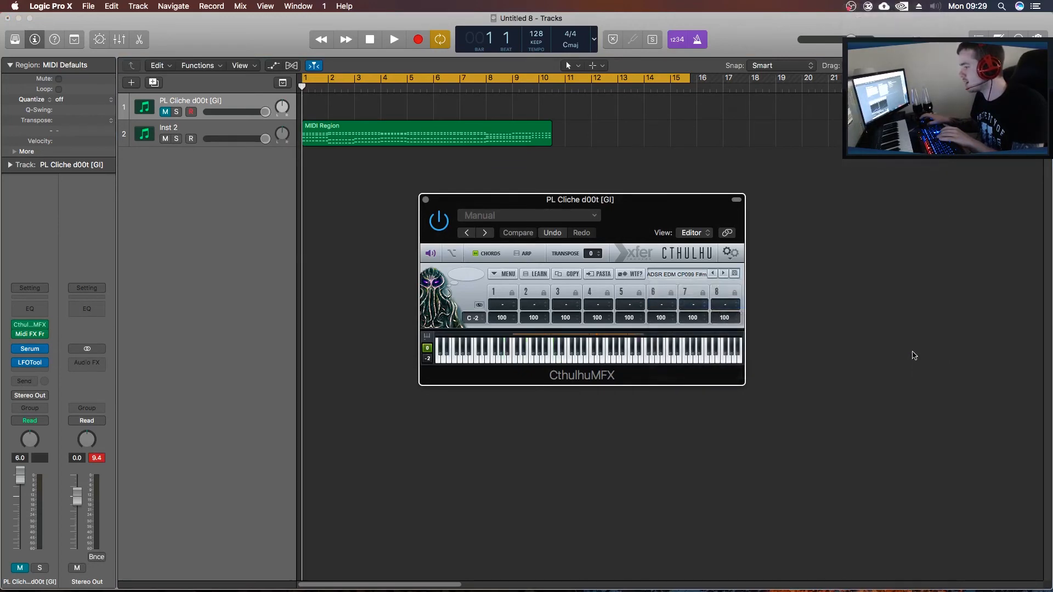
Load the chord preset ADSR EDM CP101 Fm in Cthulhu and unmute the PL Cliche d00t [GI] track.
left_click(689, 277)
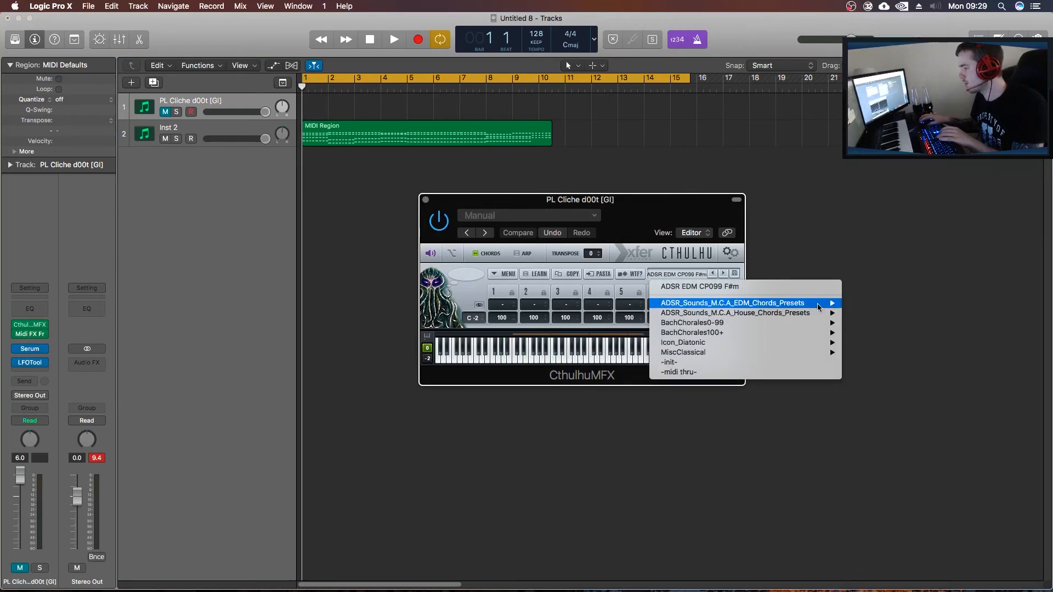
mouse_move(774, 303)
scroll(895, 330, "down", 18)
left_click(902, 311)
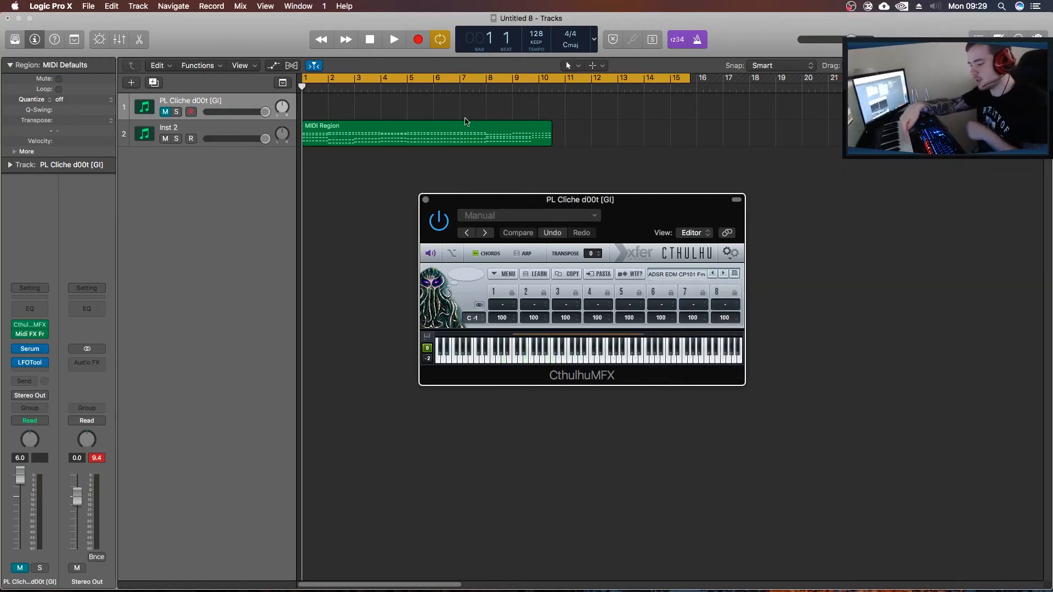
left_click(164, 113)
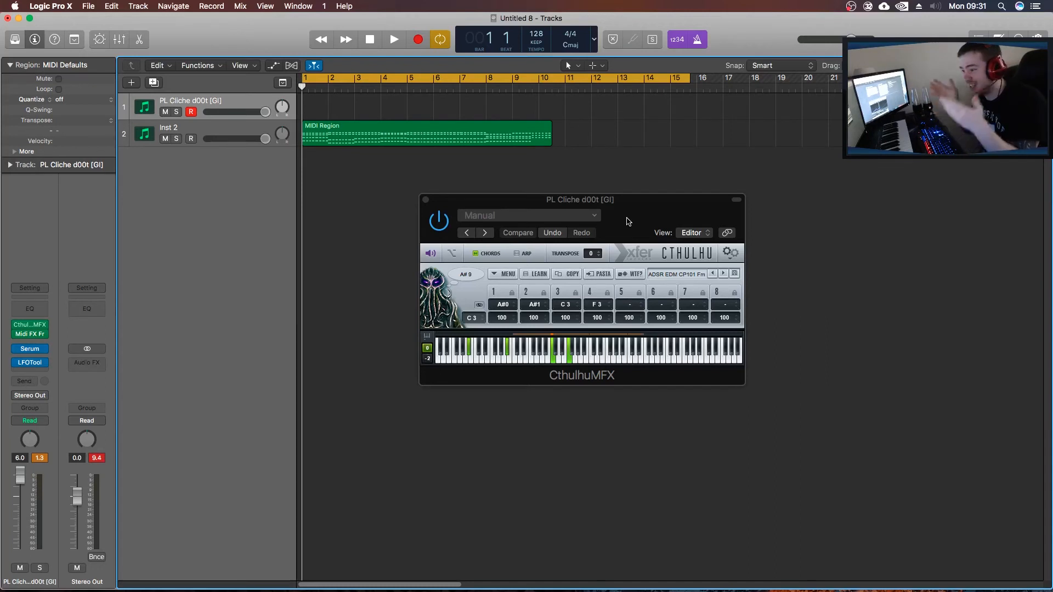
Enable Cthulhu's arpeggiator and load the ADSR ARP 43 preset from ADSR_Sounds_M.C.A_Arps_Presets.
left_click(516, 254)
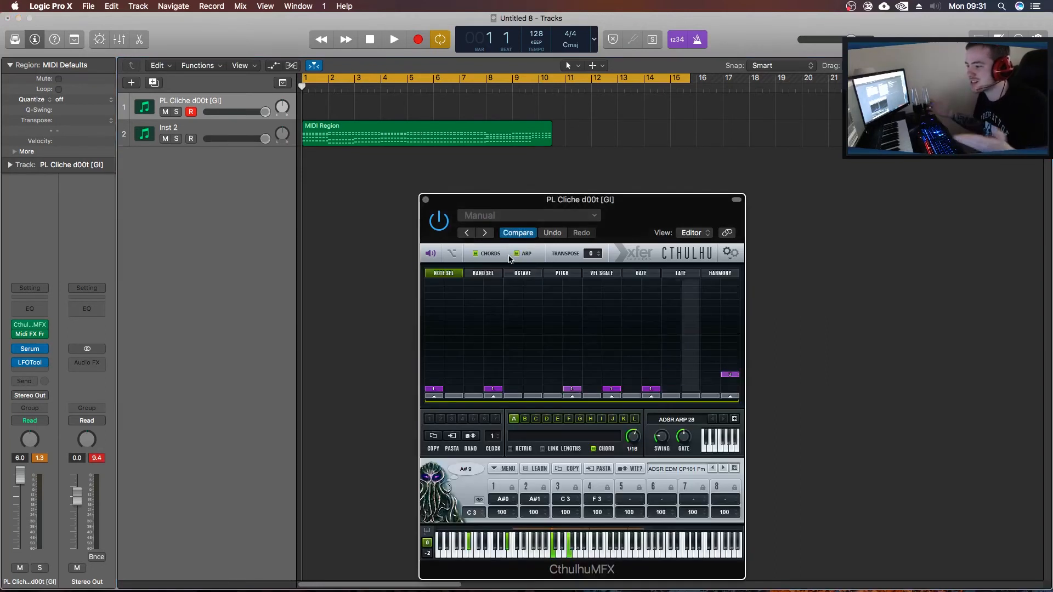
left_click_drag(646, 226, 644, 164)
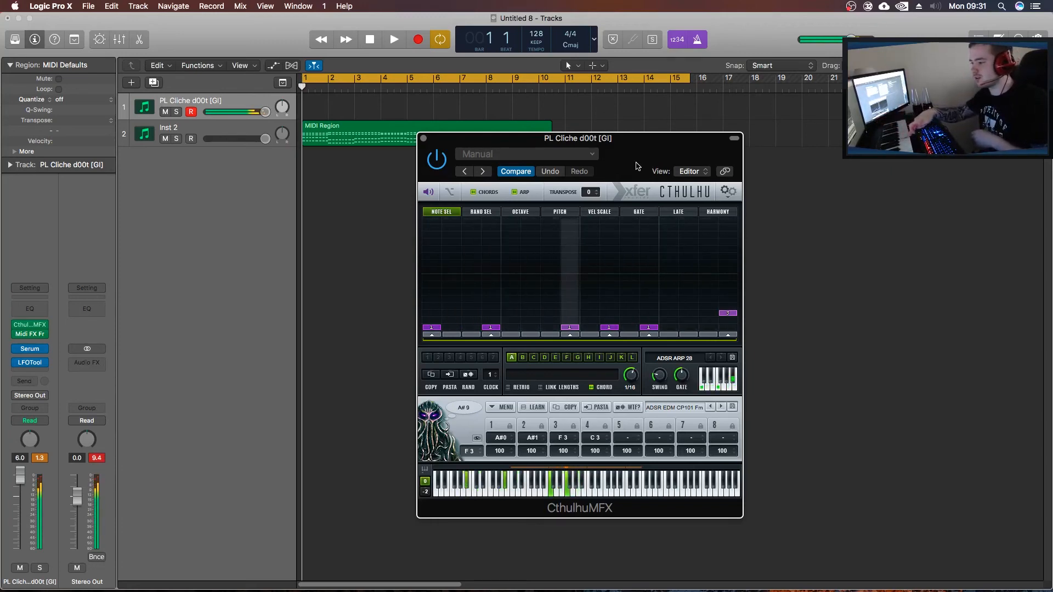
left_click(682, 359)
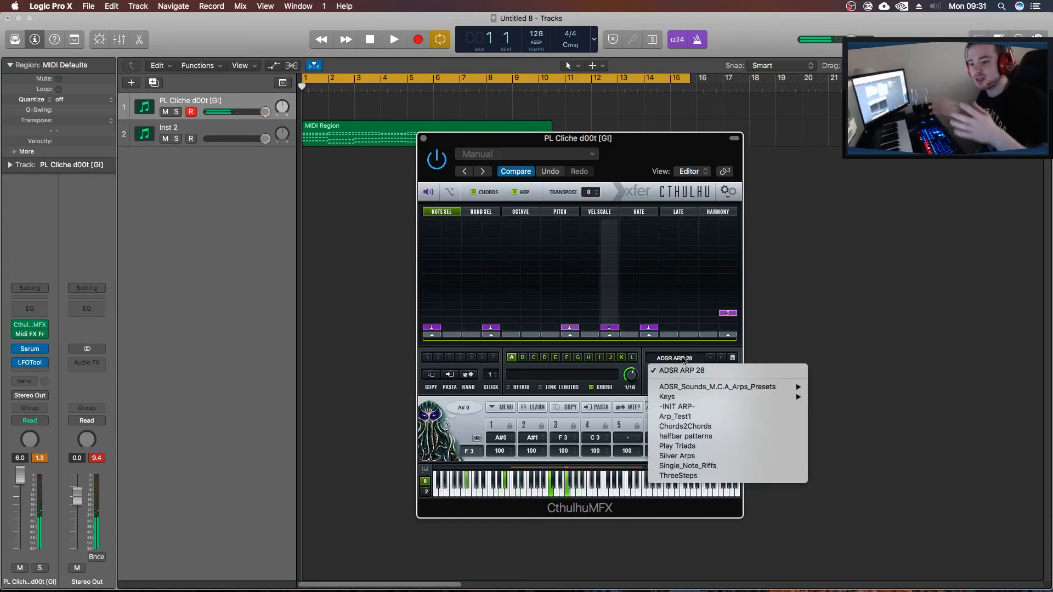
mouse_move(732, 387)
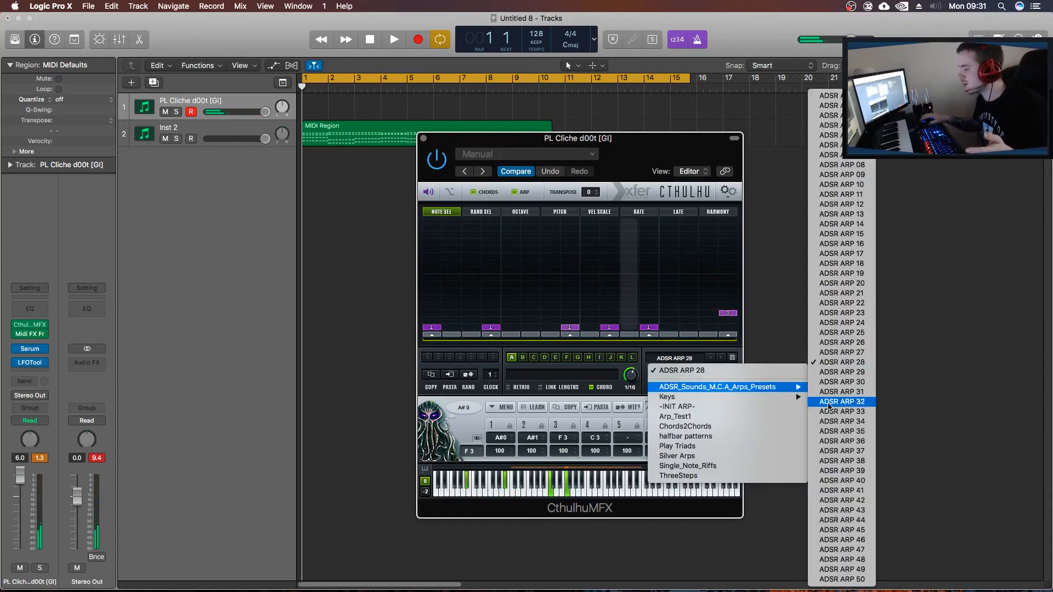
left_click(850, 511)
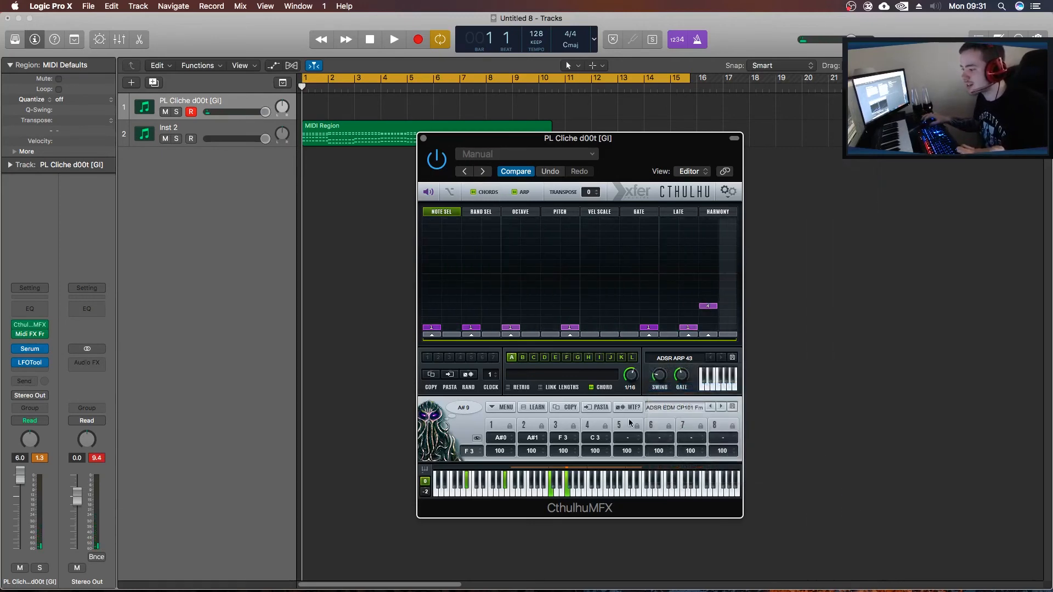
left_click(673, 409)
left_click(619, 157)
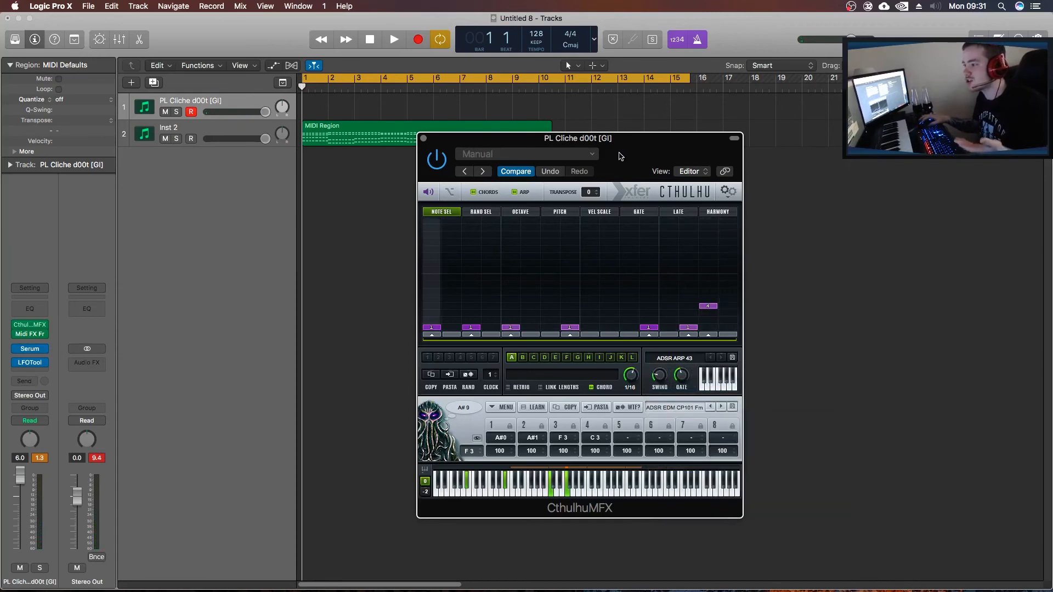
left_click_drag(620, 157, 621, 148)
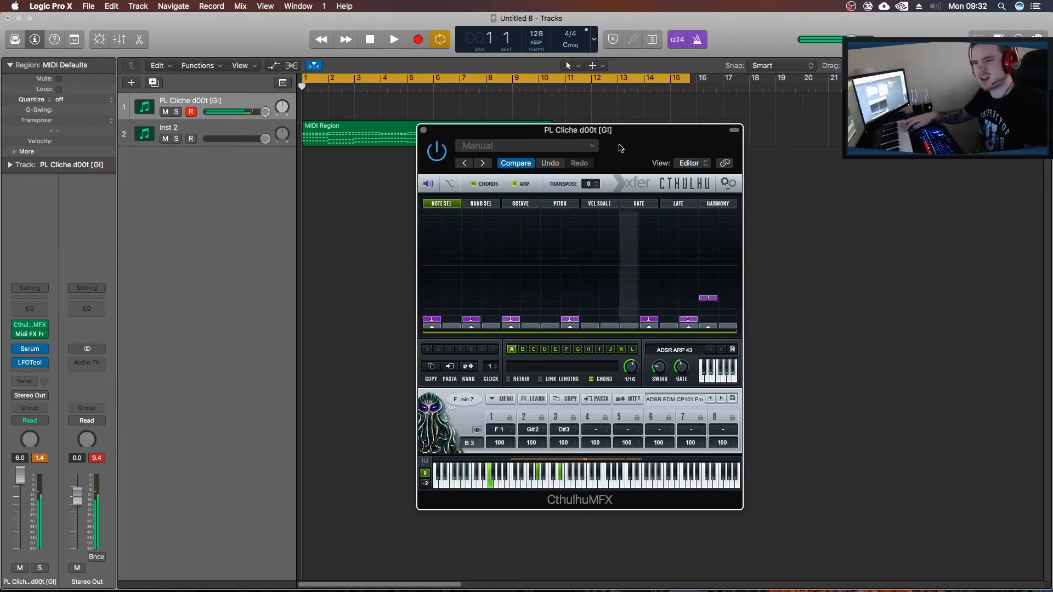
left_click_drag(620, 148, 651, 170)
left_click(1037, 38)
left_click(1037, 39)
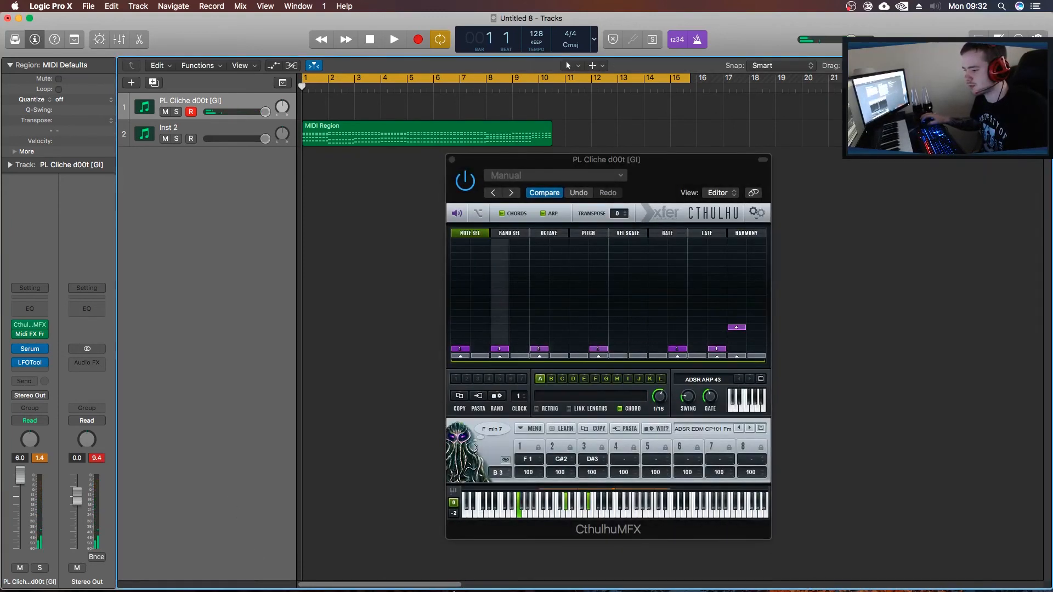
Switch to Finder and import the KSHMR Big Kick 05 (F) sample at bar 1 on a new audio track below Inst 2.
left_click_drag(454, 591, 458, 591)
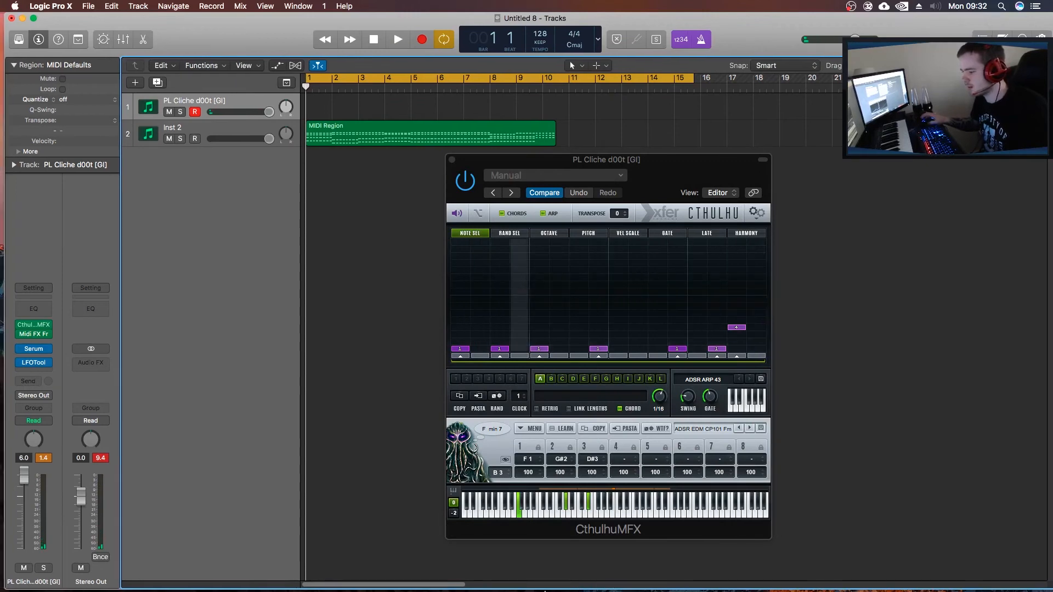
left_click_drag(597, 590, 588, 590)
mouse_move(483, 590)
left_click(289, 567)
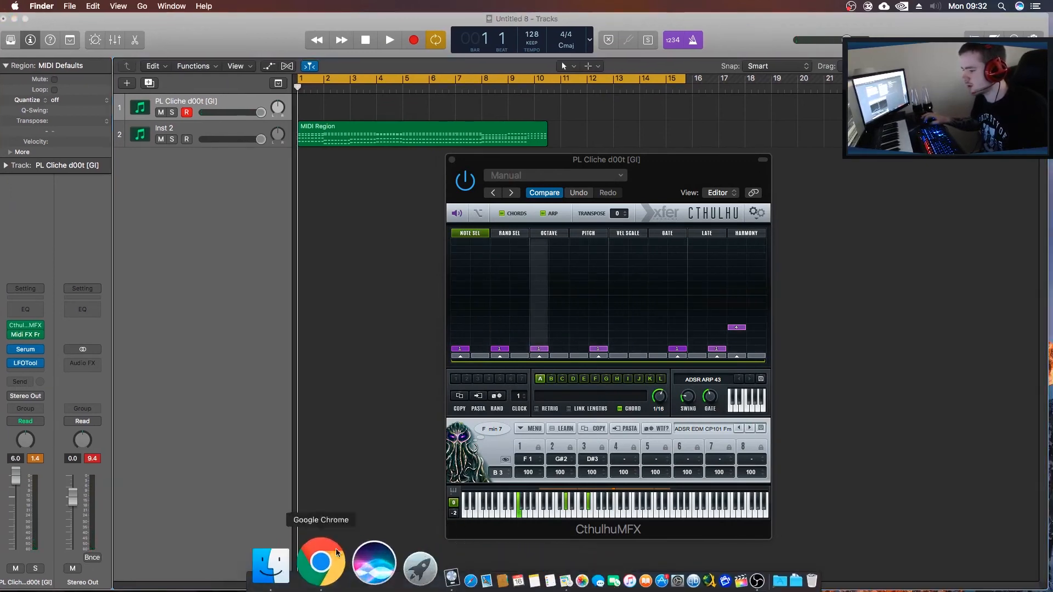
left_click_drag(527, 51, 1052, 122)
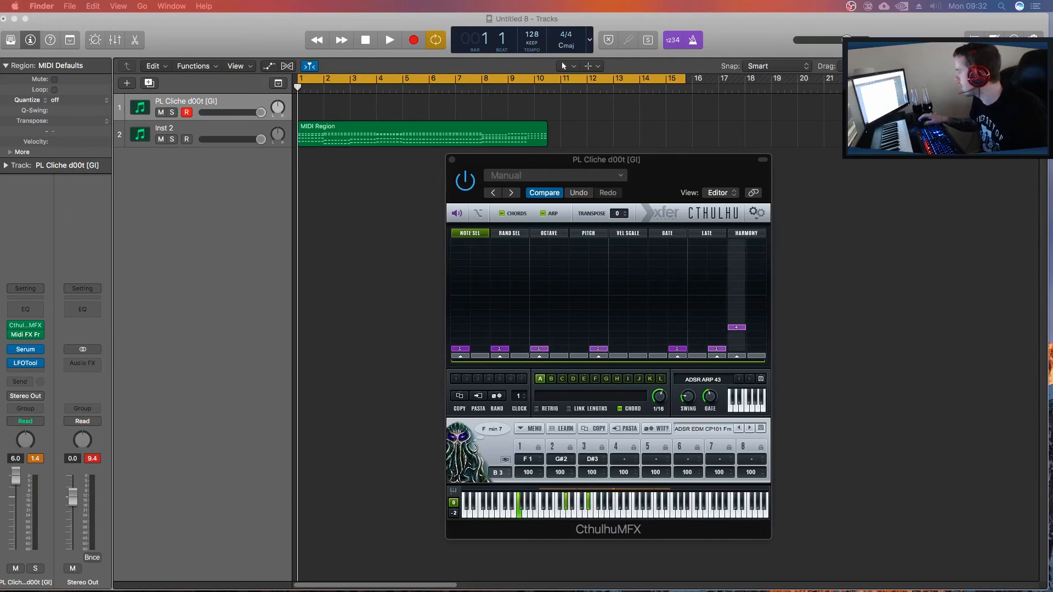
left_click_drag(0, 170, 298, 169)
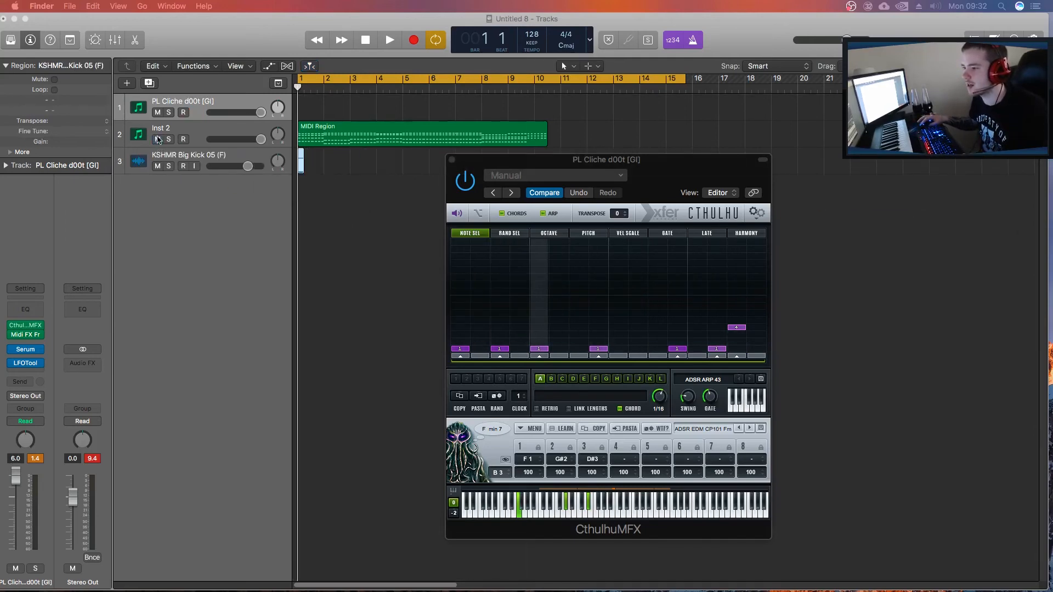
Mute the Inst 2 track and repeat the kick region back to back from bar 1 into bar 4.
left_click(300, 165)
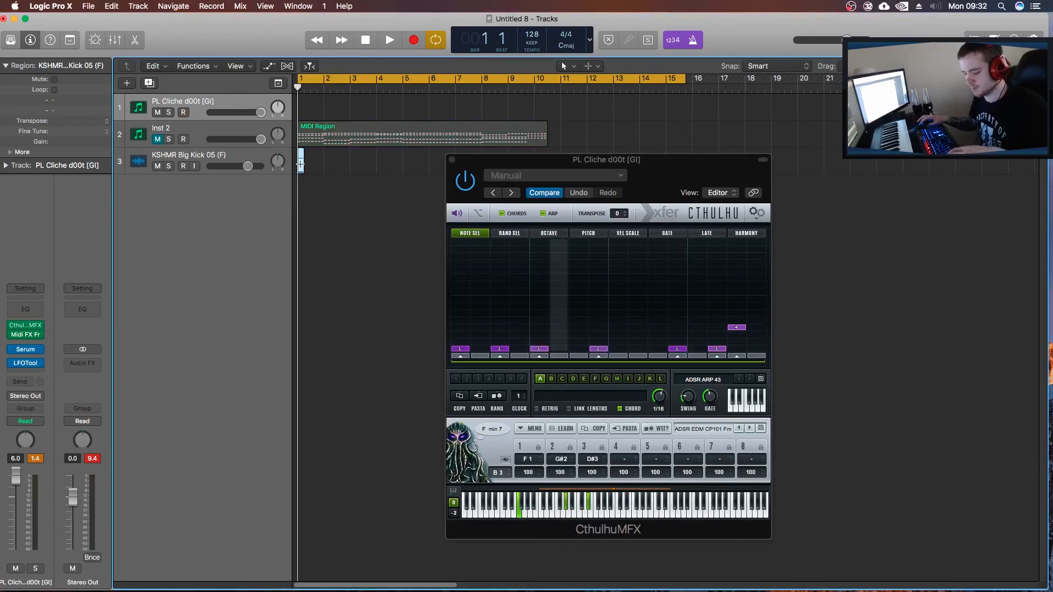
key("super+r")
key("super+r")
key("super+r")
key("super+r")
key("super+r")
key("super+r")
key("super+r")
key("super+r")
key("super+r")
key("super+r")
key("super+r")
key("super+r")
key("super+r")
key("super+r")
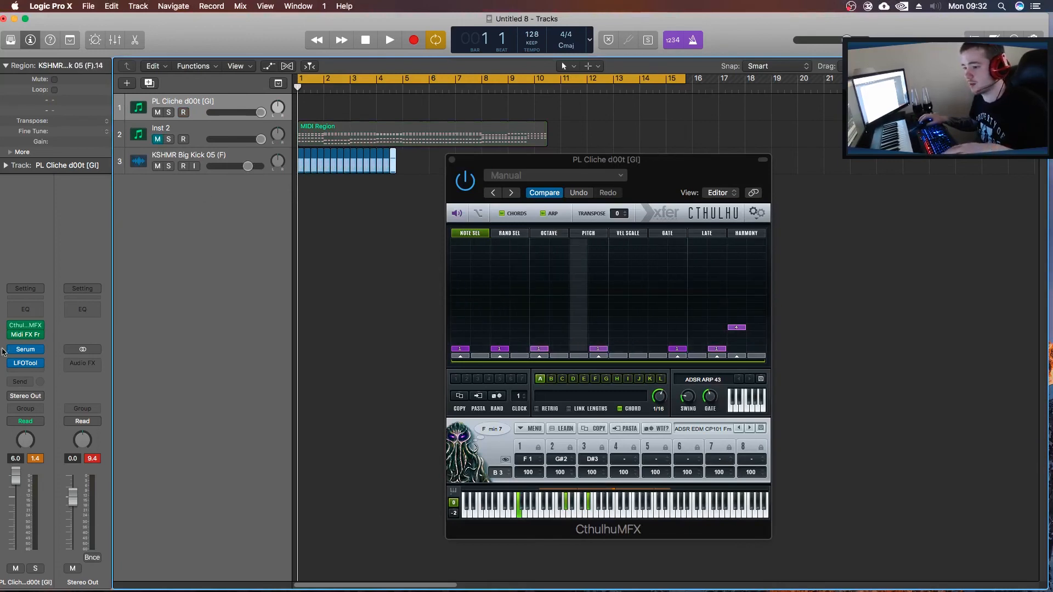
Move the Cthulhu window clear of the kick regions and play the repeated kick from bar 1.
left_click_drag(669, 160, 719, 160)
key("space")
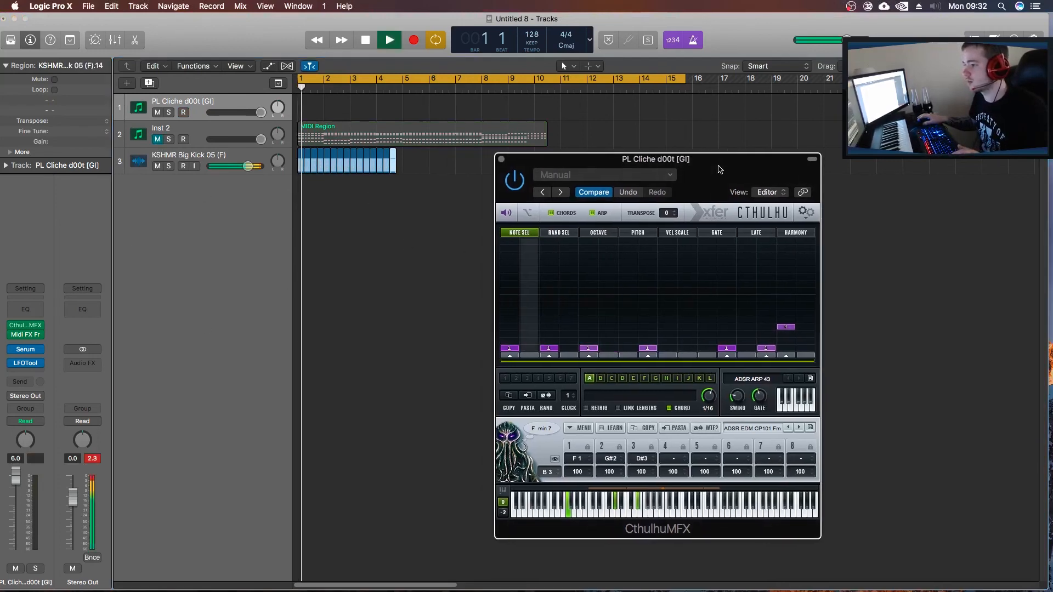
Stop playback, shorten the cycle range to end at bar 5, and repeat the kick region once more to fill it.
key("space")
left_click_drag(689, 81, 402, 95)
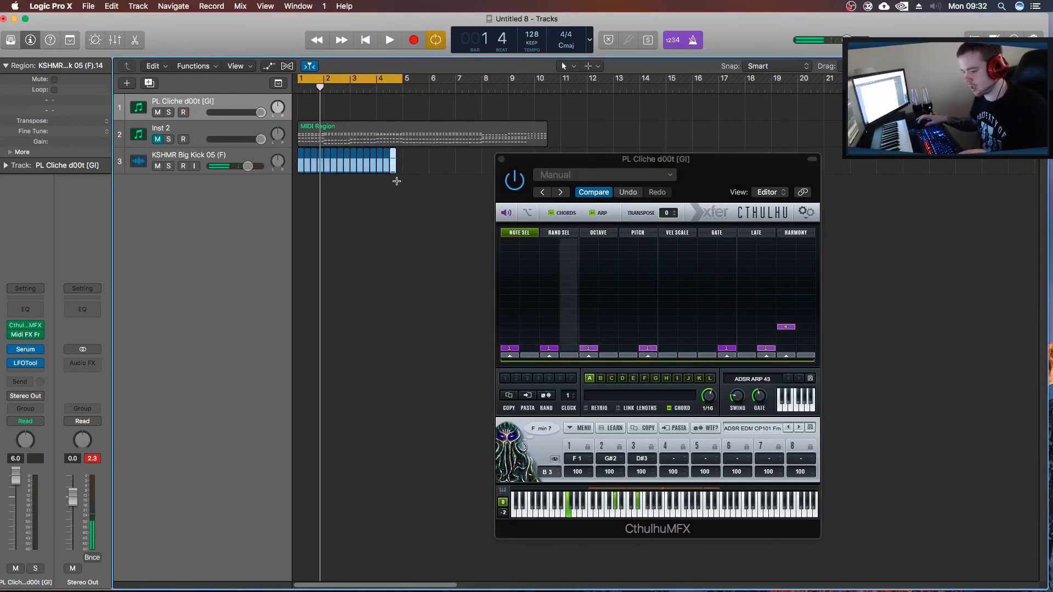
key("super+r")
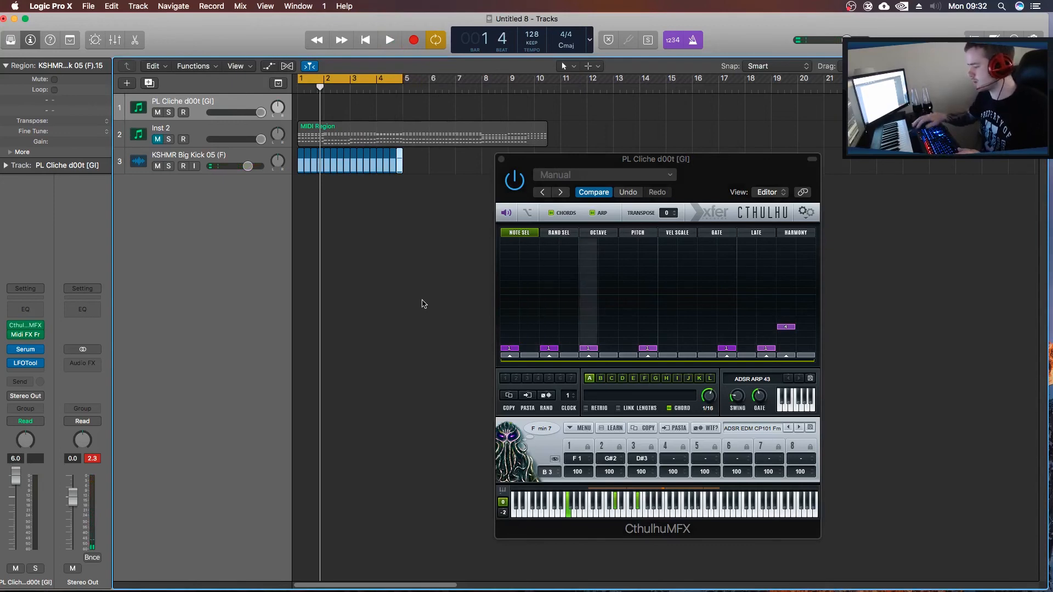
key("space")
key("space")
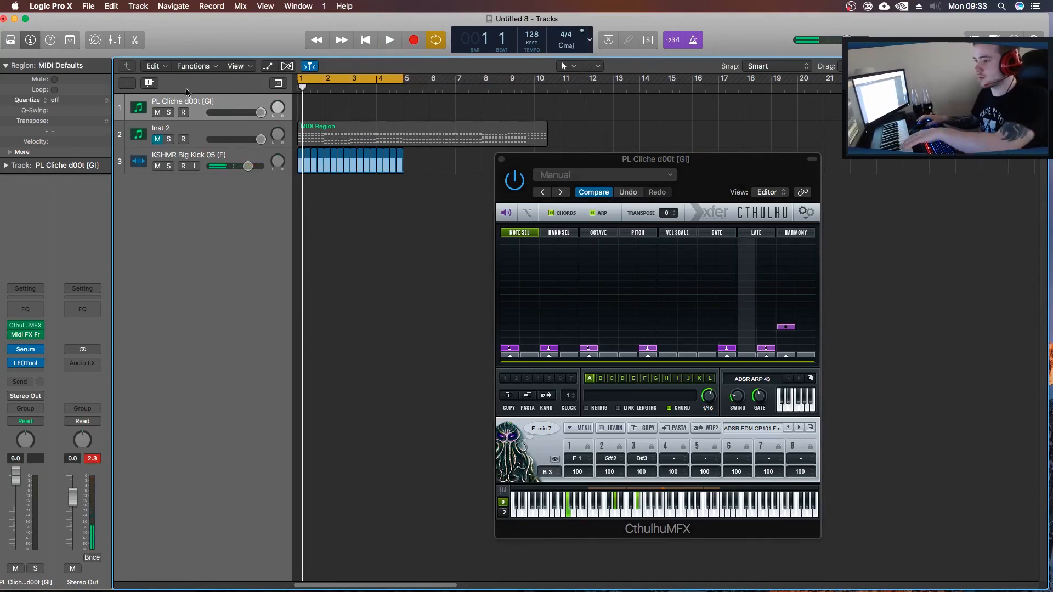
Reselect the PL Cliche d00t [GI] track to arm it for live playing and start the looped kick.
left_click(204, 133)
left_click(196, 106)
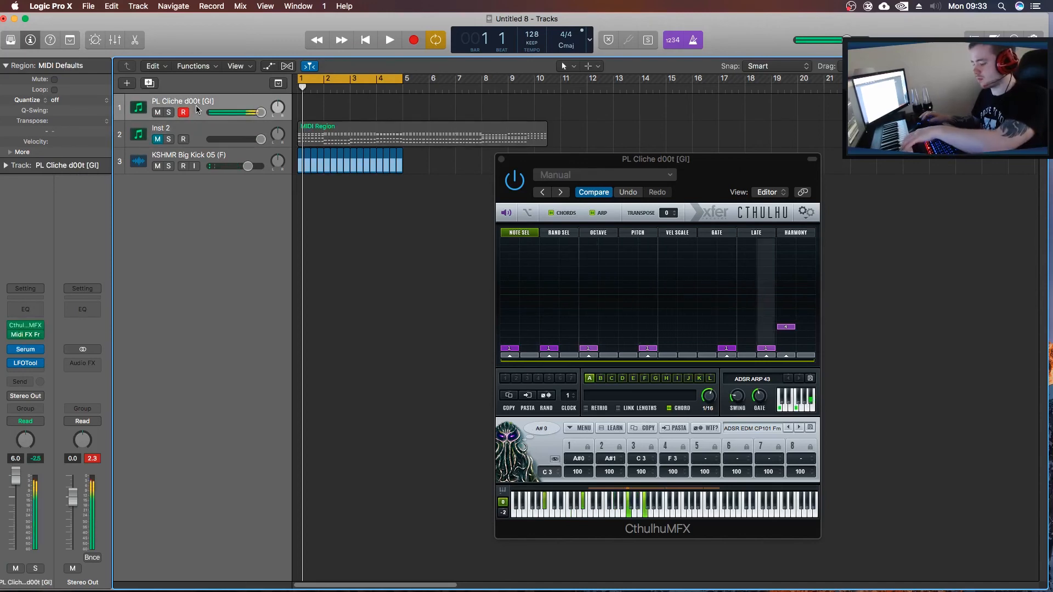
key("space")
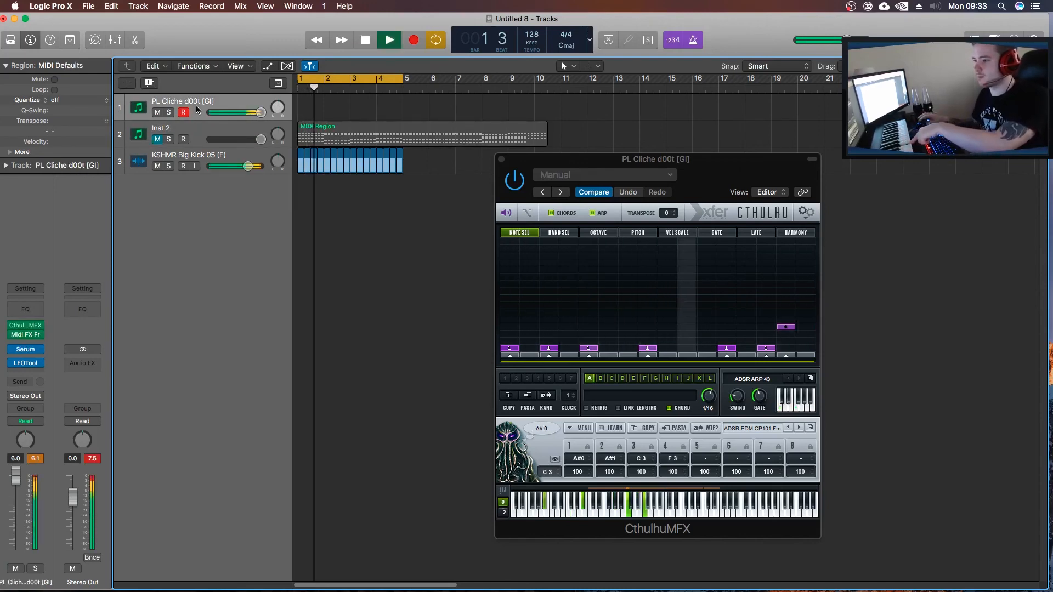
Lower the playing levels: PL Cliche d00t [GI] to -1.0 dB, Stereo Out to -2.3 dB, and the kick track slightly.
left_click_drag(261, 113, 251, 113)
left_click_drag(248, 167, 237, 167)
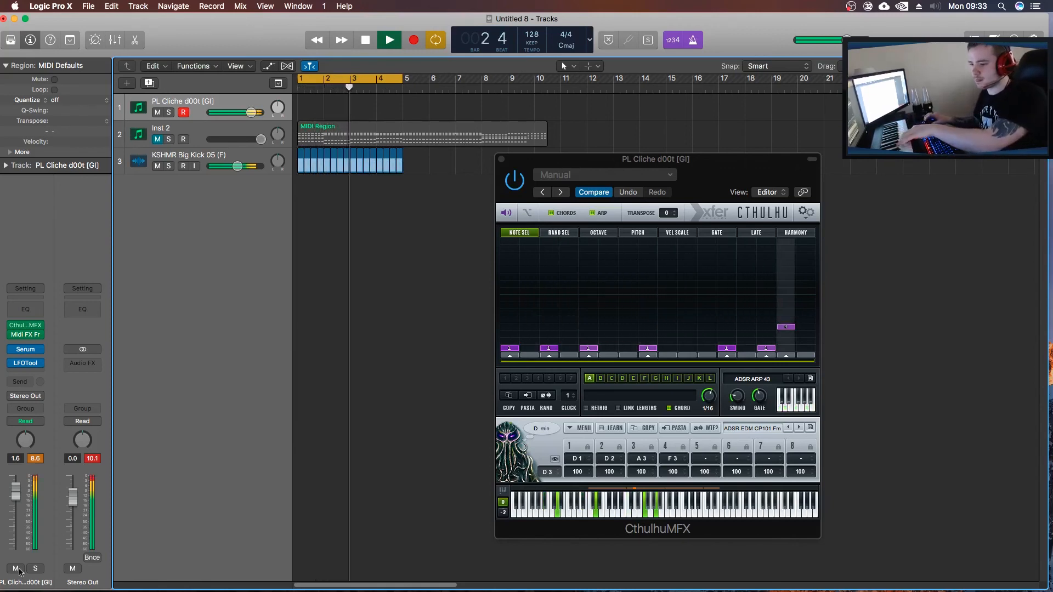
left_click_drag(74, 502, 74, 509)
left_click_drag(17, 493, 17, 499)
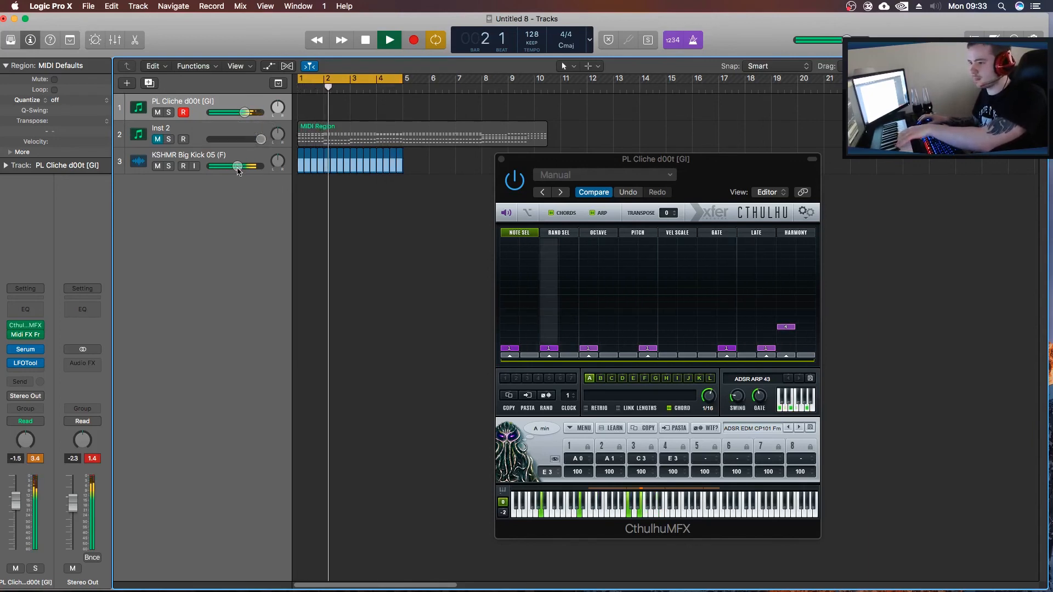
mouse_move(245, 116)
left_mouse_down()
mouse_move(238, 127)
mouse_move(246, 113)
left_mouse_up()
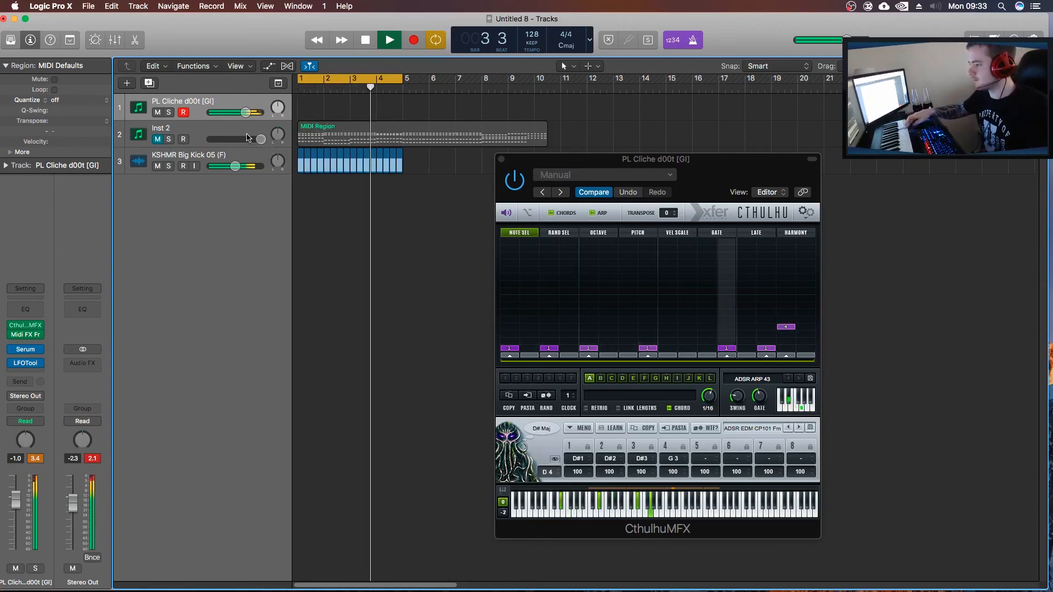
Stop playback and close the Cthulhu plug-in window.
key("space")
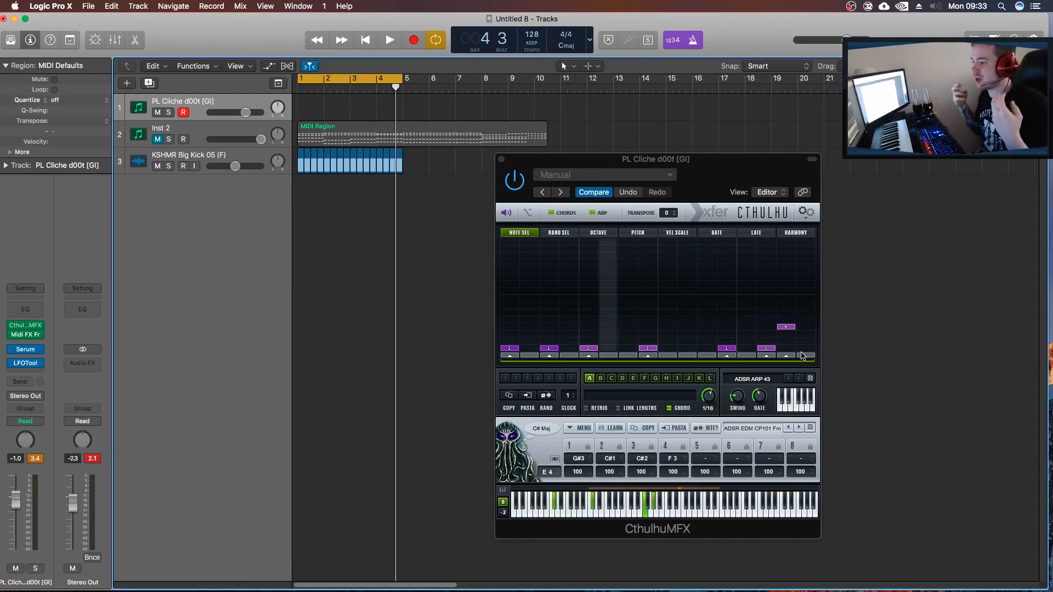
left_click_drag(707, 164, 621, 152)
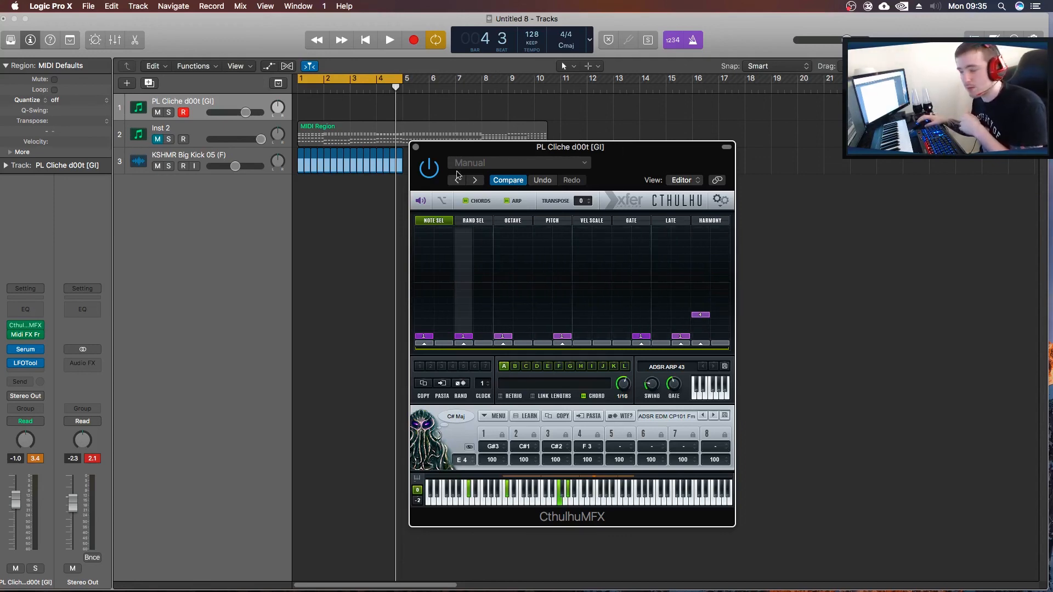
left_click(416, 146)
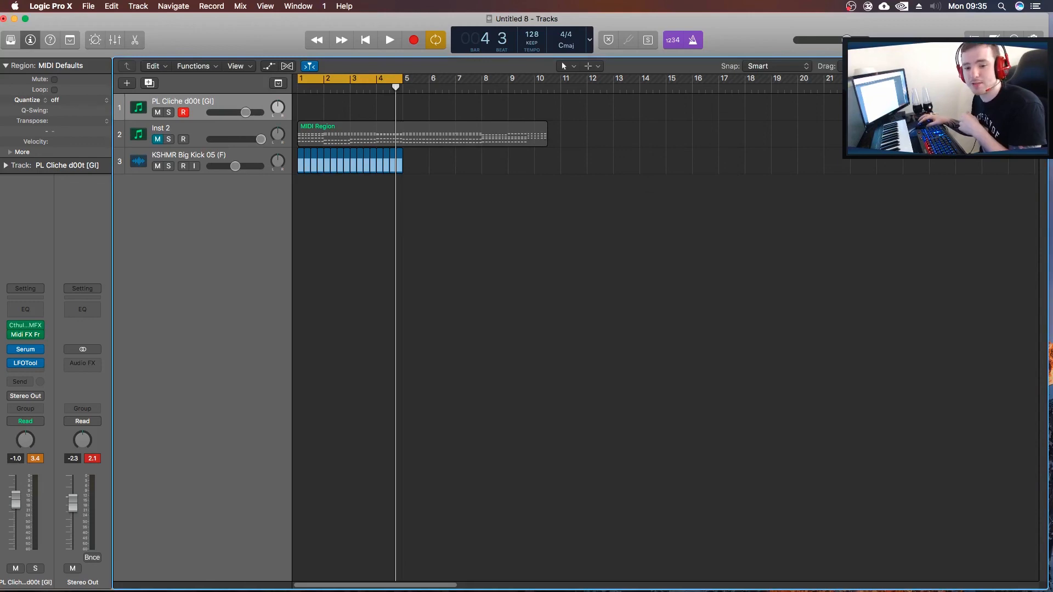